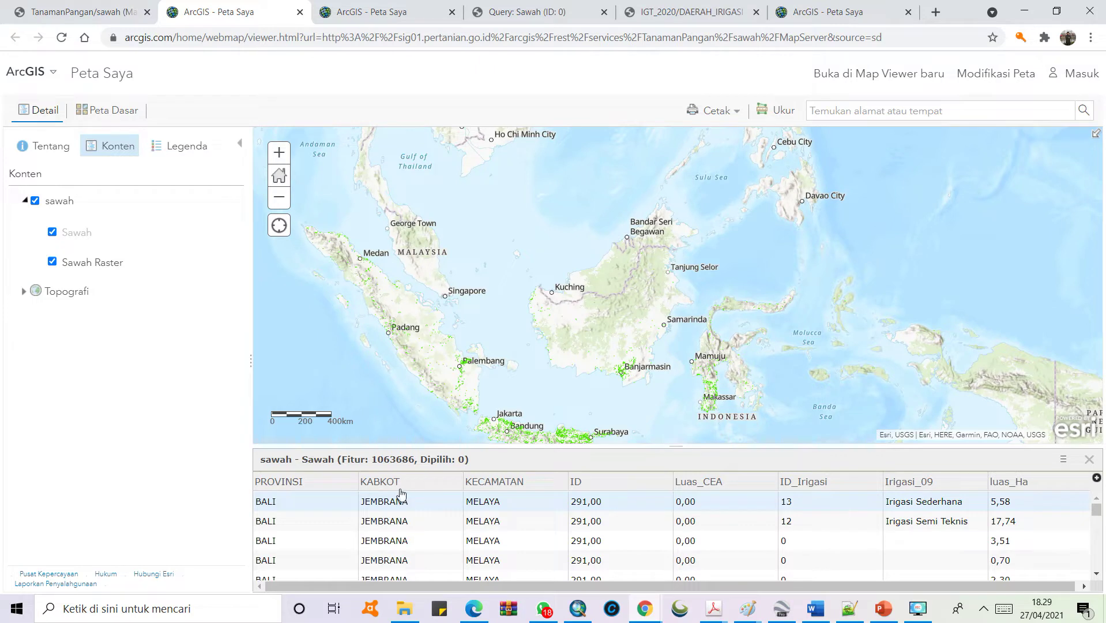
Examine the rows of the Sawah attribute table, including the KABKOT, KECAMATAN and irrigation columns
{"action": "scroll", "coordinate": [397, 516], "scroll_direction": "down", "scroll_amount": 3}
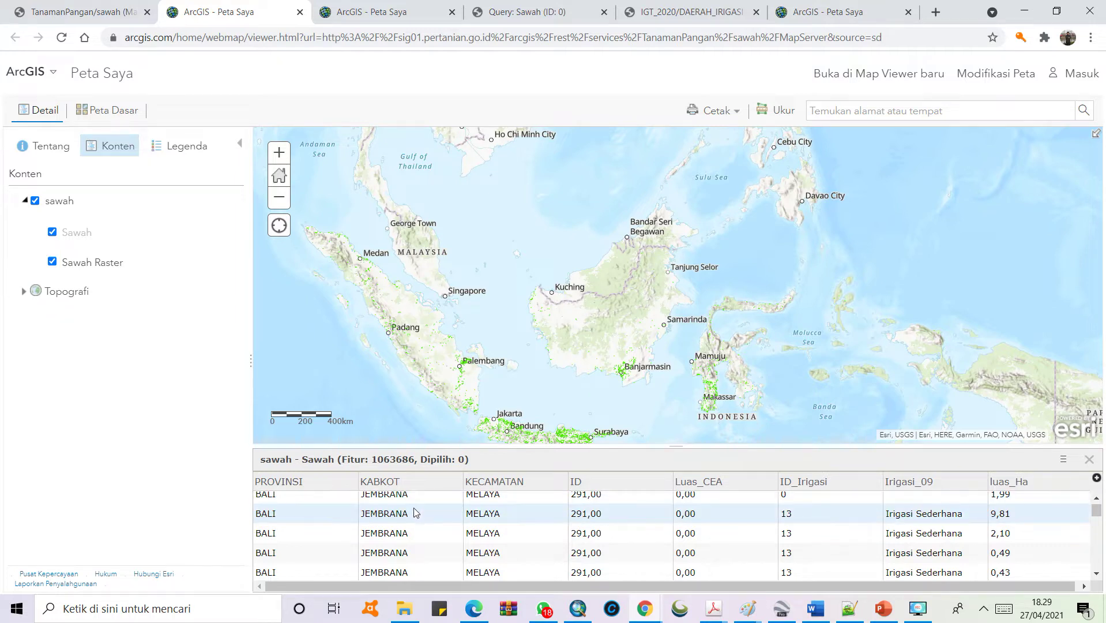
{"action": "scroll", "coordinate": [413, 512], "scroll_direction": "up", "scroll_amount": 1}
{"action": "scroll", "coordinate": [414, 511], "scroll_direction": "down", "scroll_amount": 3}
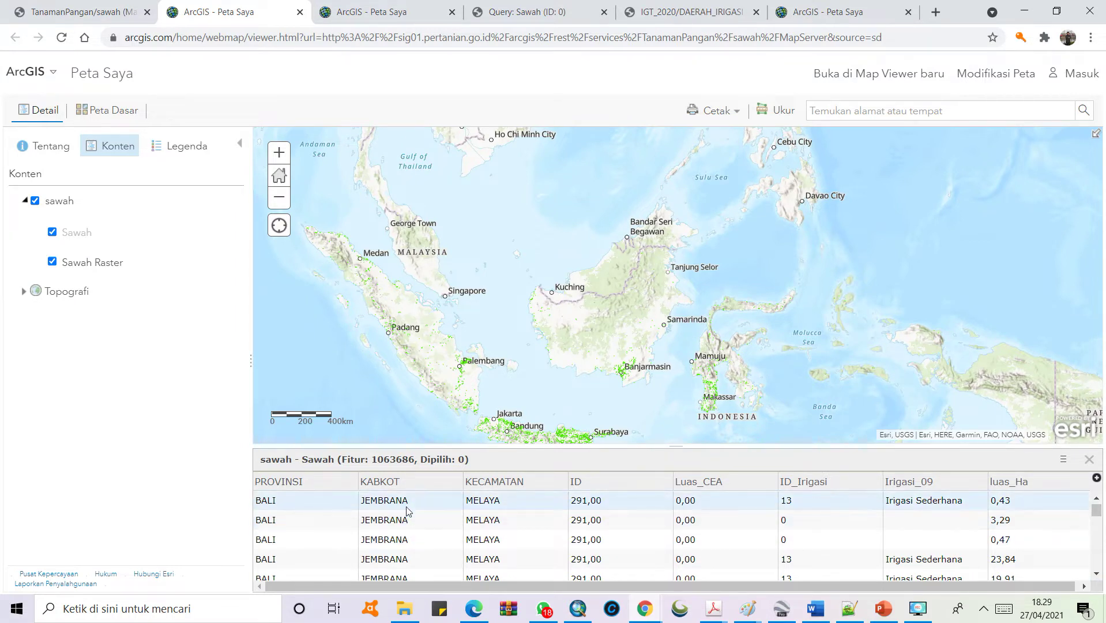
{"action": "scroll", "coordinate": [408, 511], "scroll_direction": "down", "scroll_amount": 5}
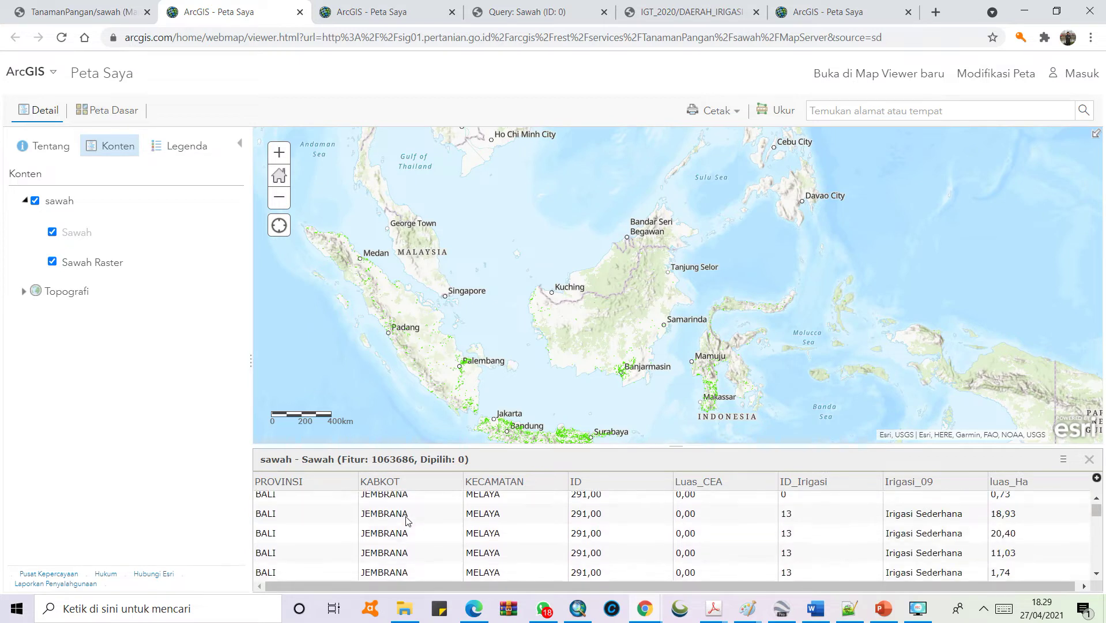
{"action": "scroll", "coordinate": [408, 520], "scroll_direction": "down", "scroll_amount": 5}
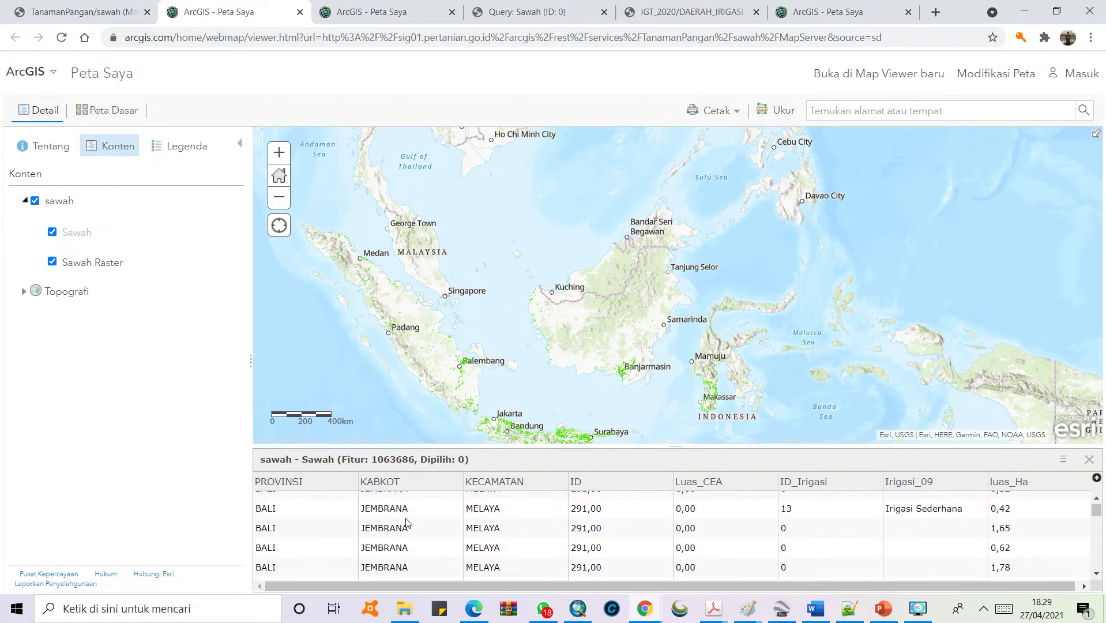
{"action": "scroll", "coordinate": [408, 522], "scroll_direction": "down", "scroll_amount": 4}
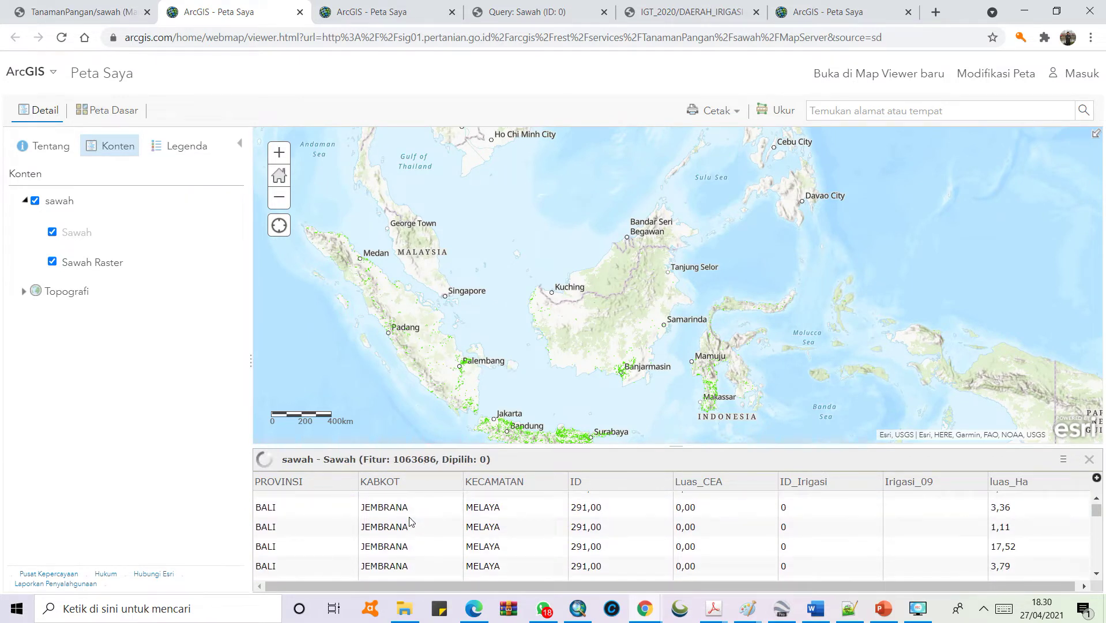
{"action": "scroll", "coordinate": [410, 523], "scroll_direction": "down", "scroll_amount": 3}
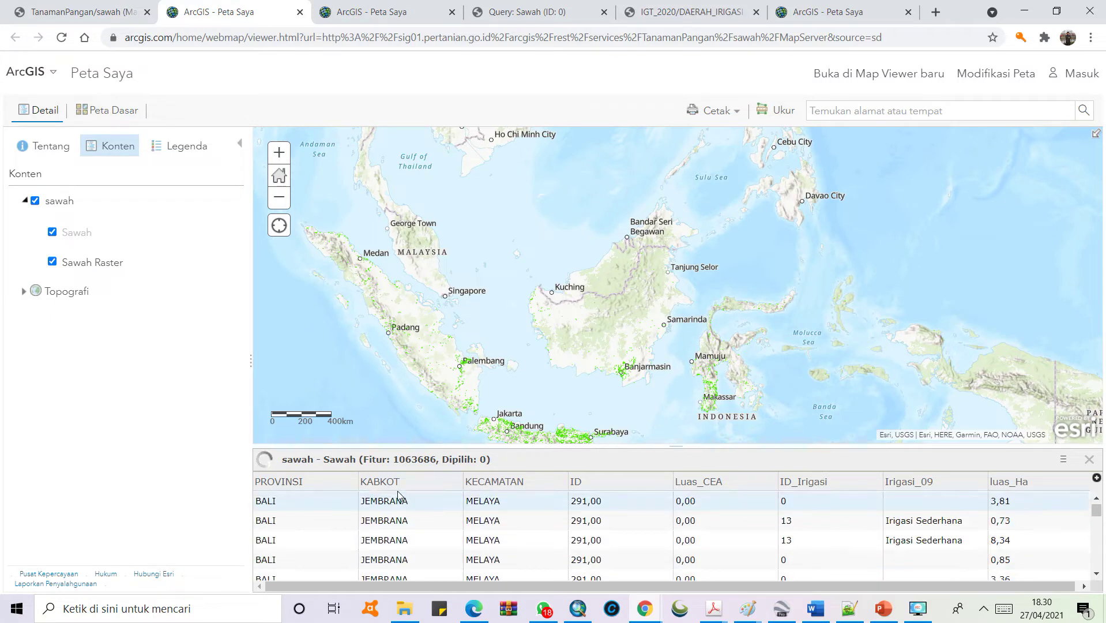
Start a filter on the Sawah layer with KABKOT as the expression field and Unik as the value type
{"action": "left_click", "coordinate": [1063, 461]}
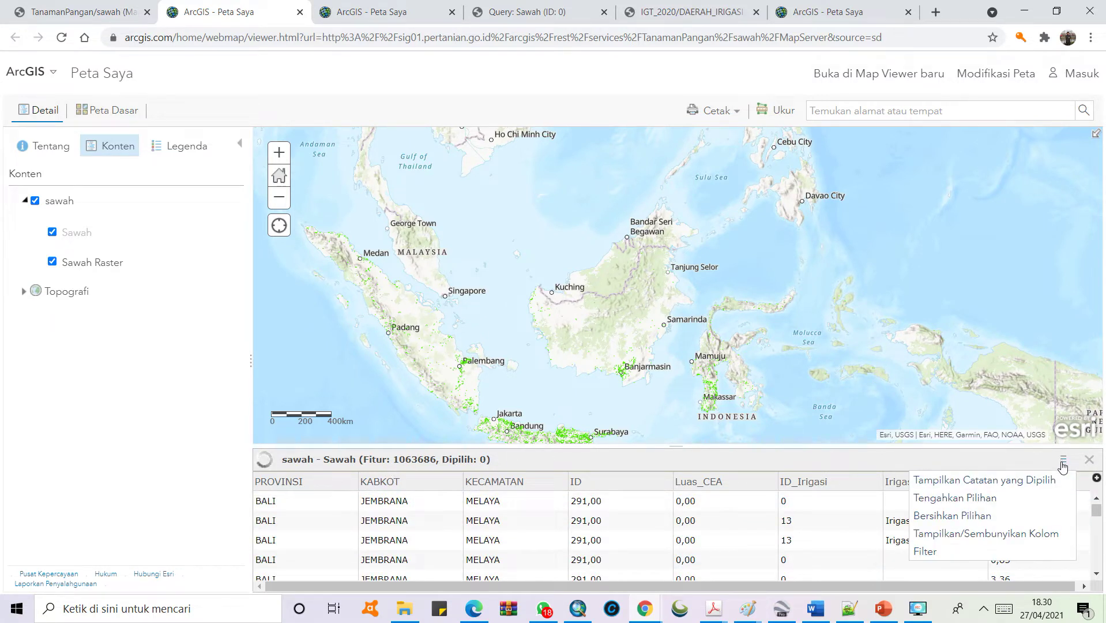
{"action": "left_click", "coordinate": [926, 551]}
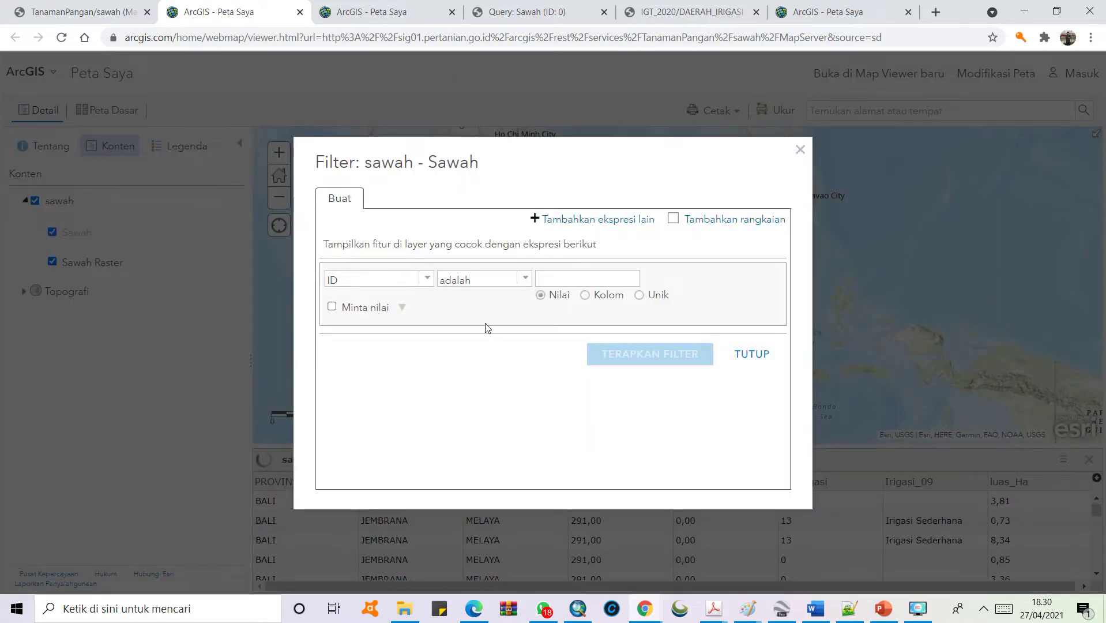
{"action": "left_click", "coordinate": [427, 280]}
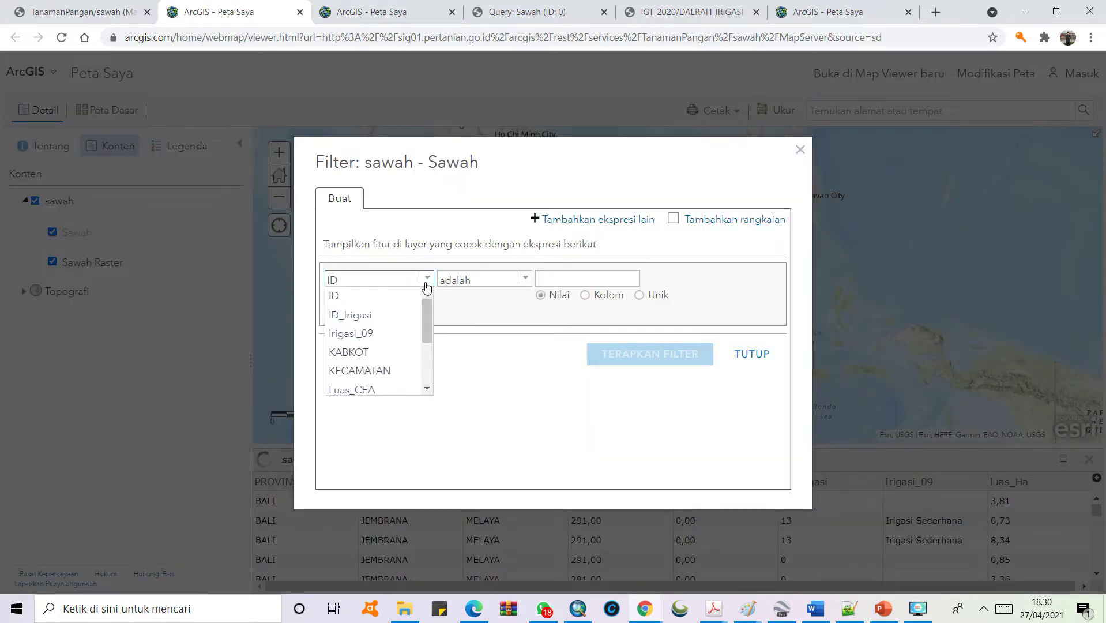
{"action": "left_click", "coordinate": [351, 355]}
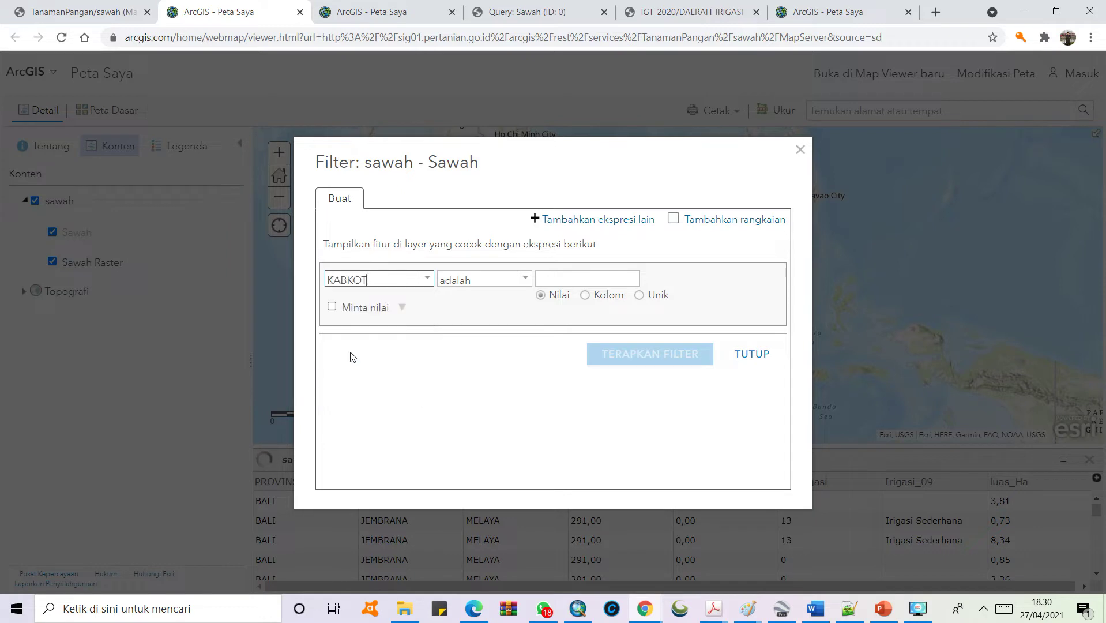
{"action": "left_click", "coordinate": [640, 296]}
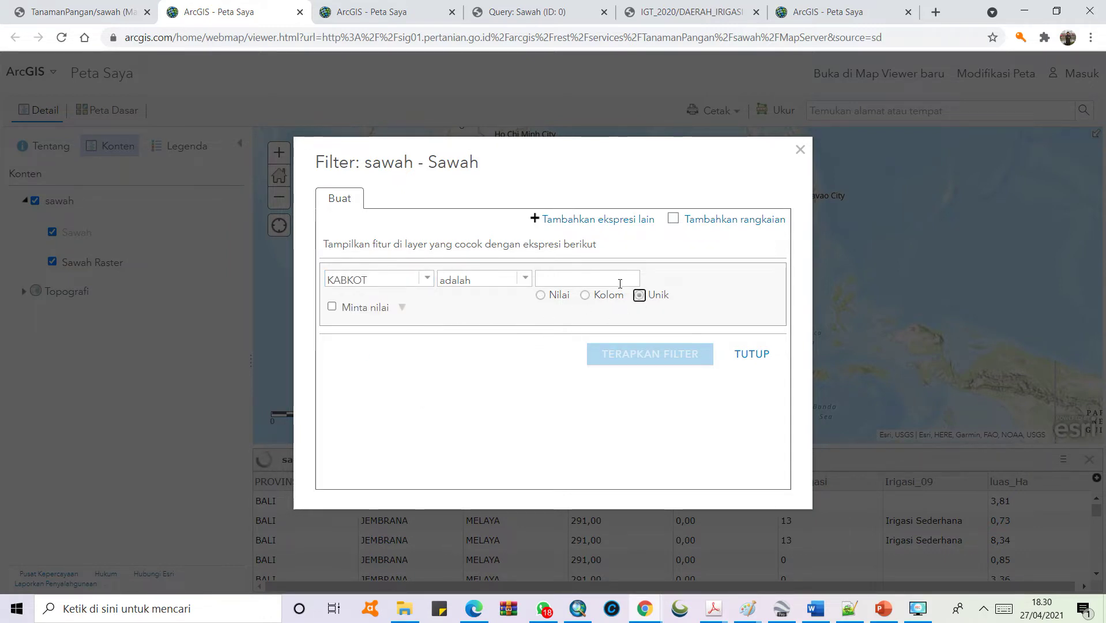
{"action": "left_click", "coordinate": [622, 281]}
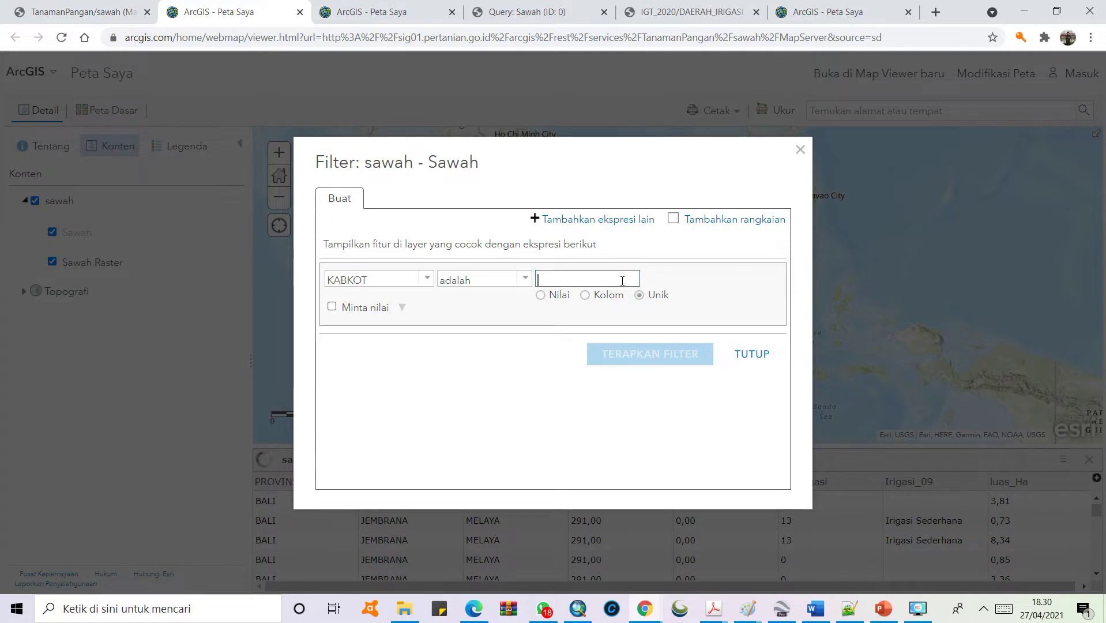
{"action": "left_click", "coordinate": [510, 305]}
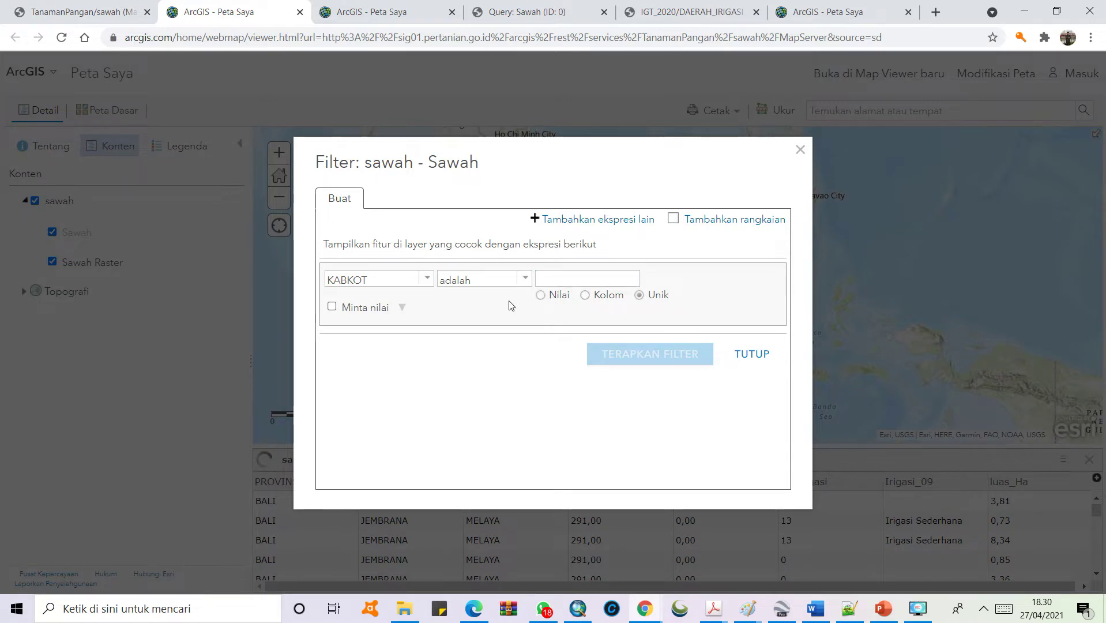
{"action": "left_click", "coordinate": [573, 278]}
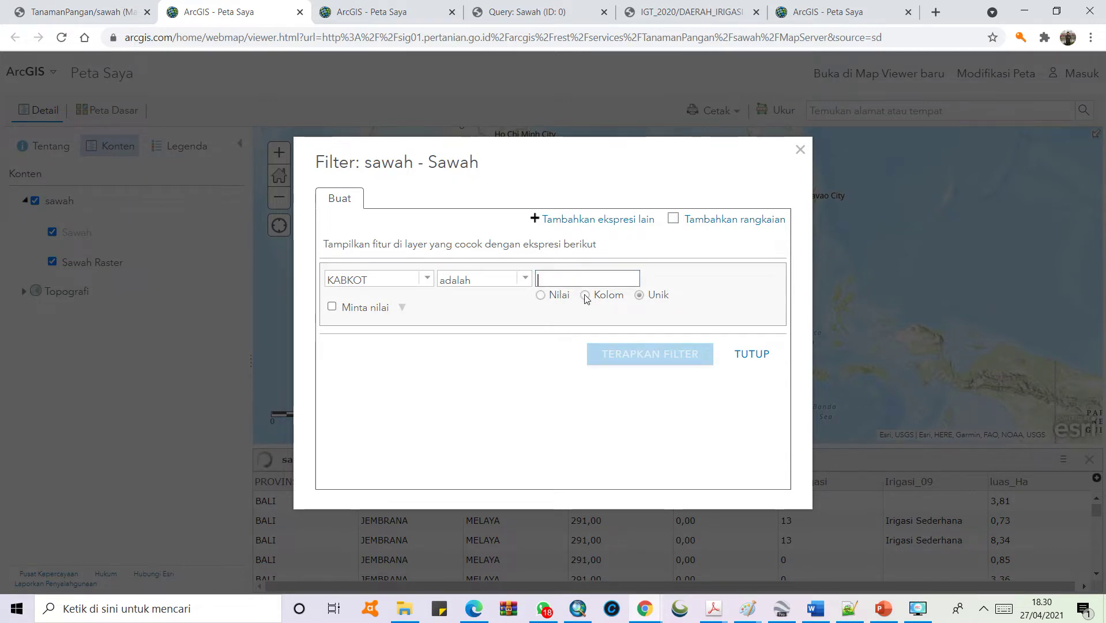
{"action": "left_click", "coordinate": [332, 309]}
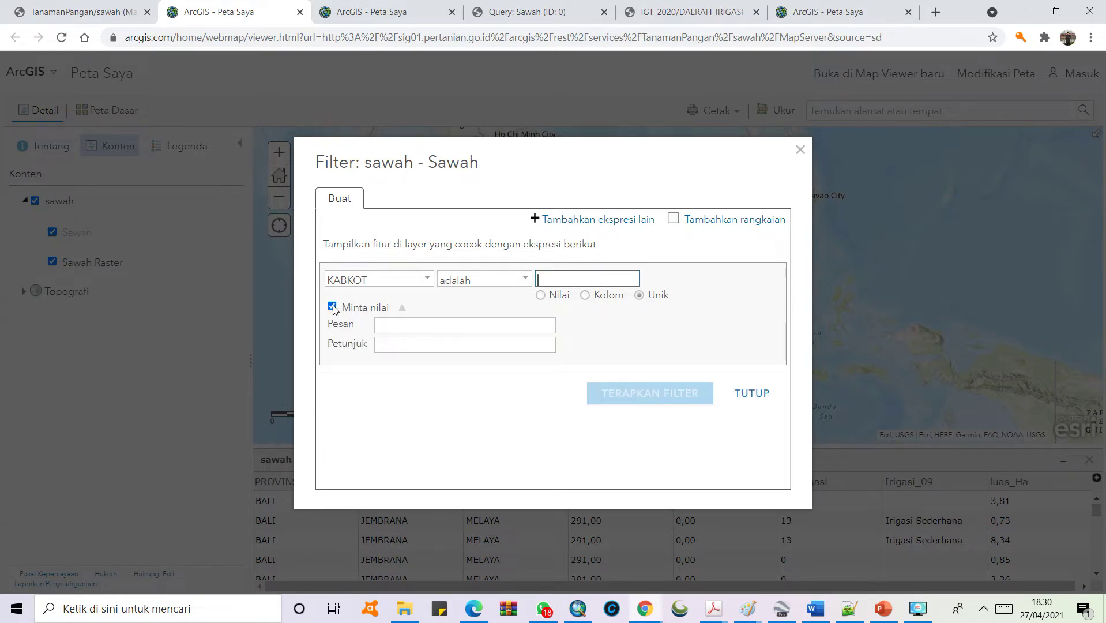
{"action": "left_click", "coordinate": [332, 307]}
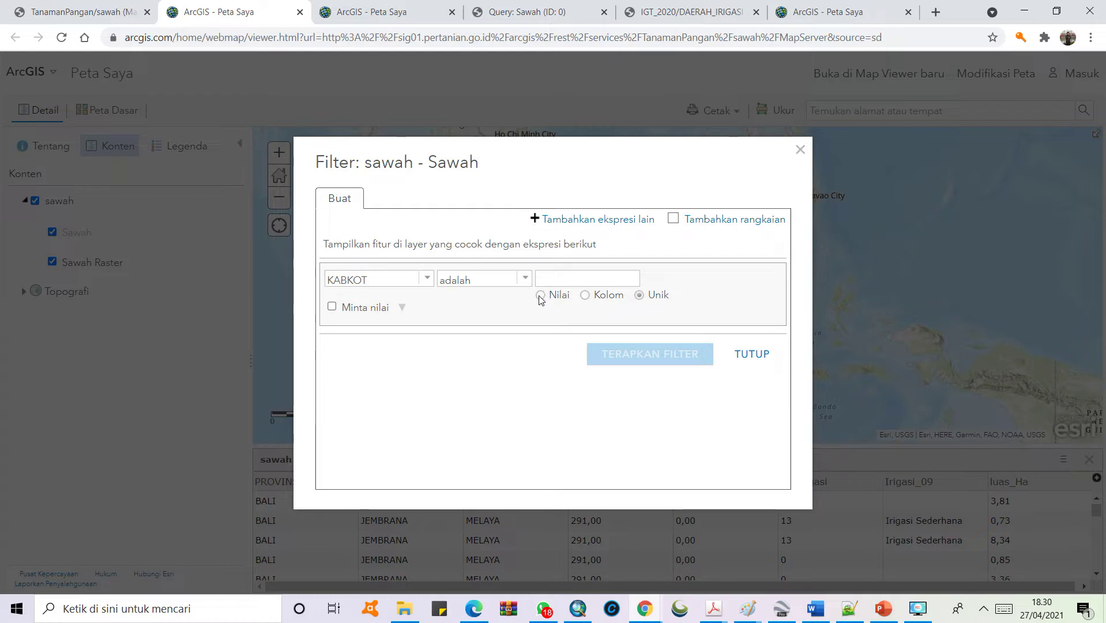
Set the filter operator to adalah and reselect Unik so the comparison uses unique KABKOT values
{"action": "left_click", "coordinate": [523, 279]}
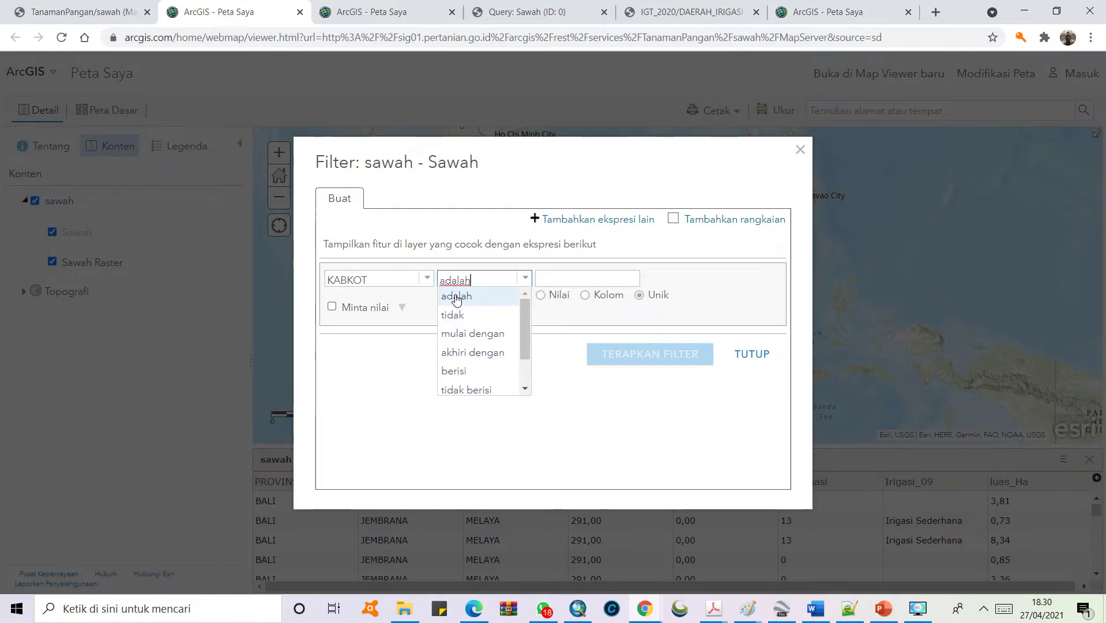
{"action": "left_click", "coordinate": [456, 297]}
{"action": "left_click", "coordinate": [650, 298]}
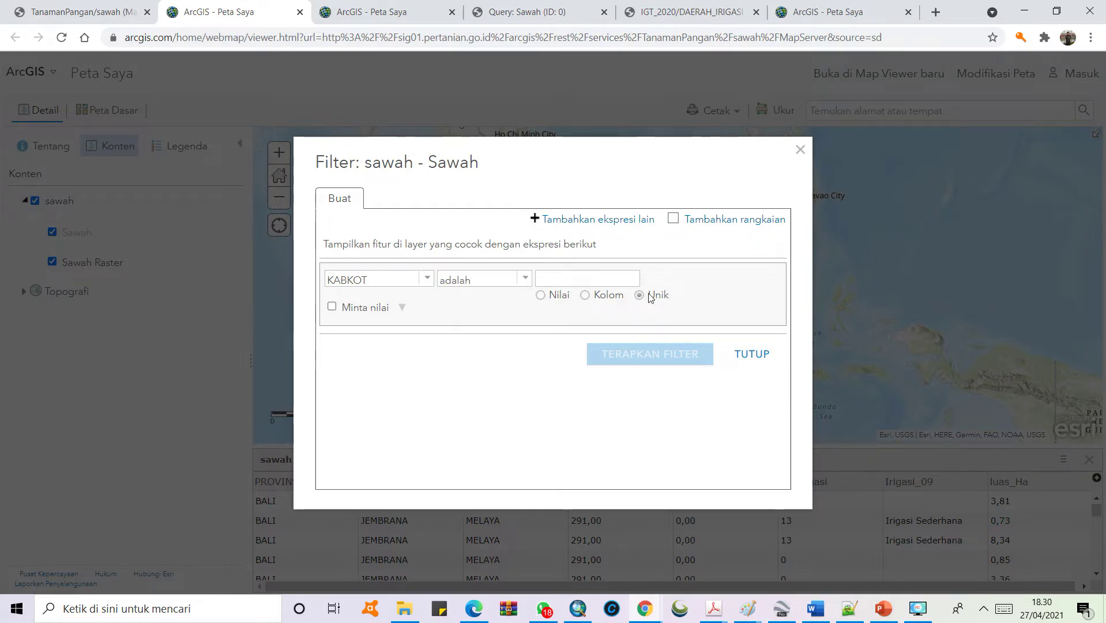
{"action": "key", "text": "Left"}
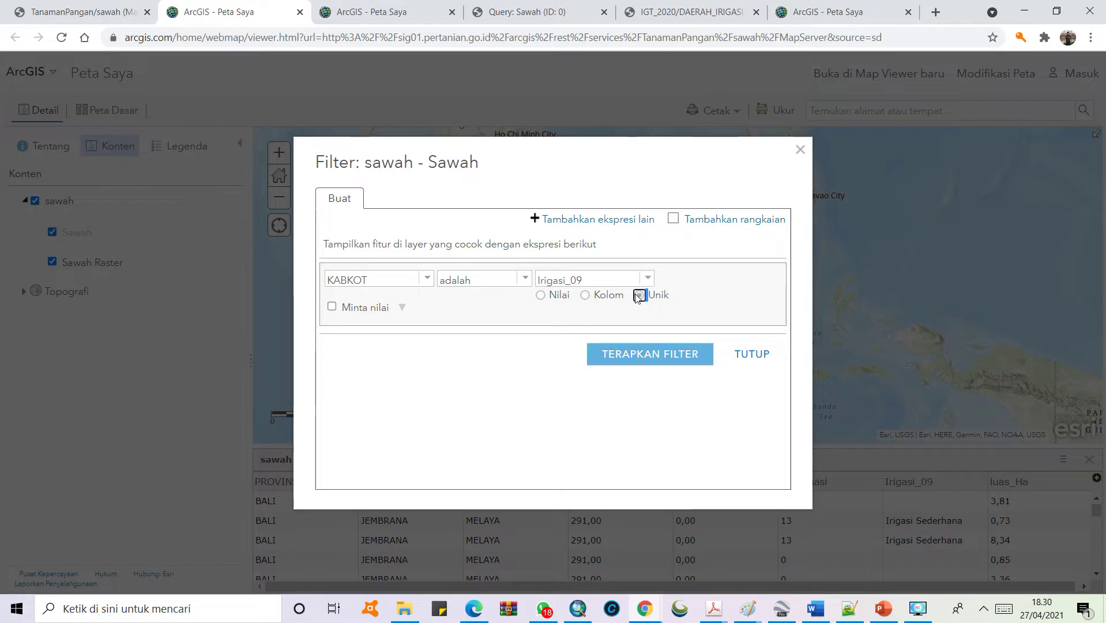
{"action": "left_click", "coordinate": [639, 295]}
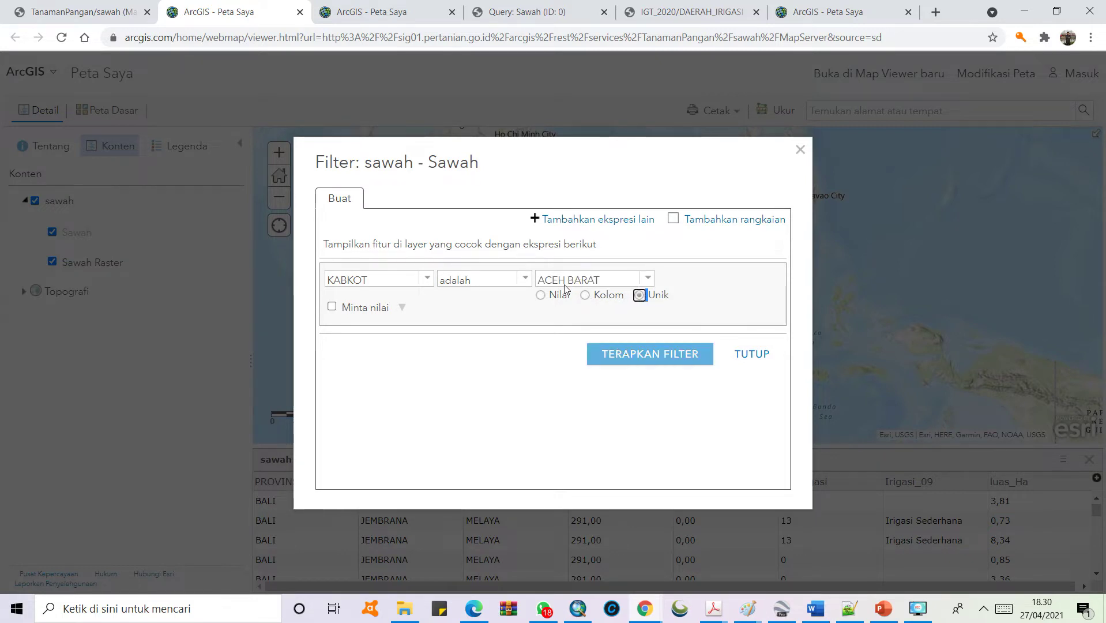
Look through the unique KABKOT values available for the filter, focusing on the entries that begin with KOTA
{"action": "left_click", "coordinate": [645, 280]}
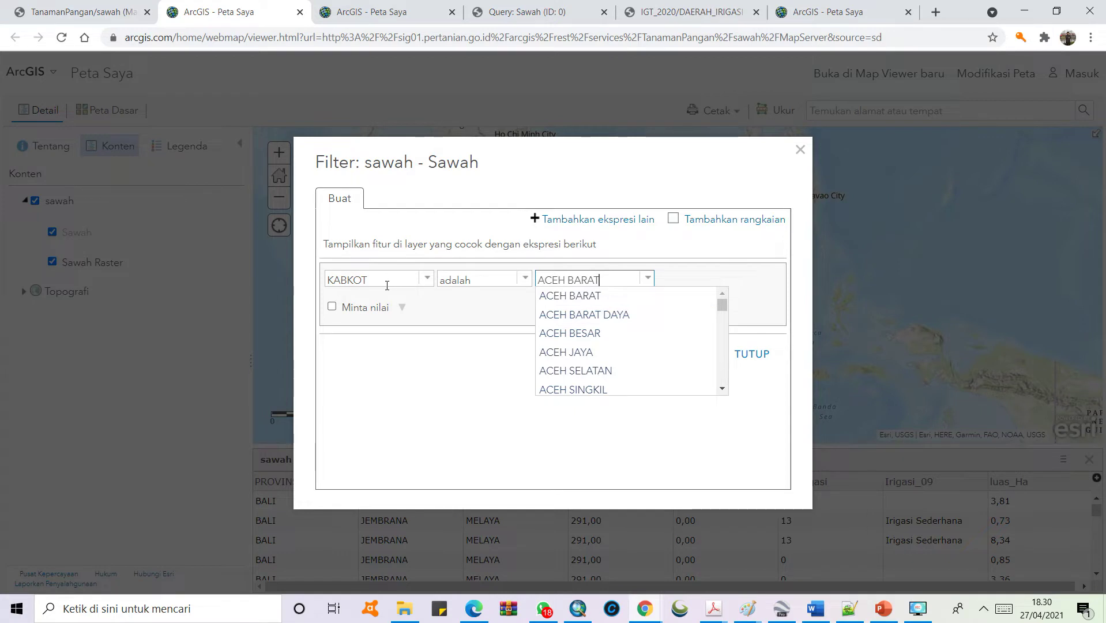
{"action": "scroll", "coordinate": [663, 313], "scroll_direction": "down", "scroll_amount": 4}
{"action": "scroll", "coordinate": [663, 313], "scroll_direction": "down", "scroll_amount": 15}
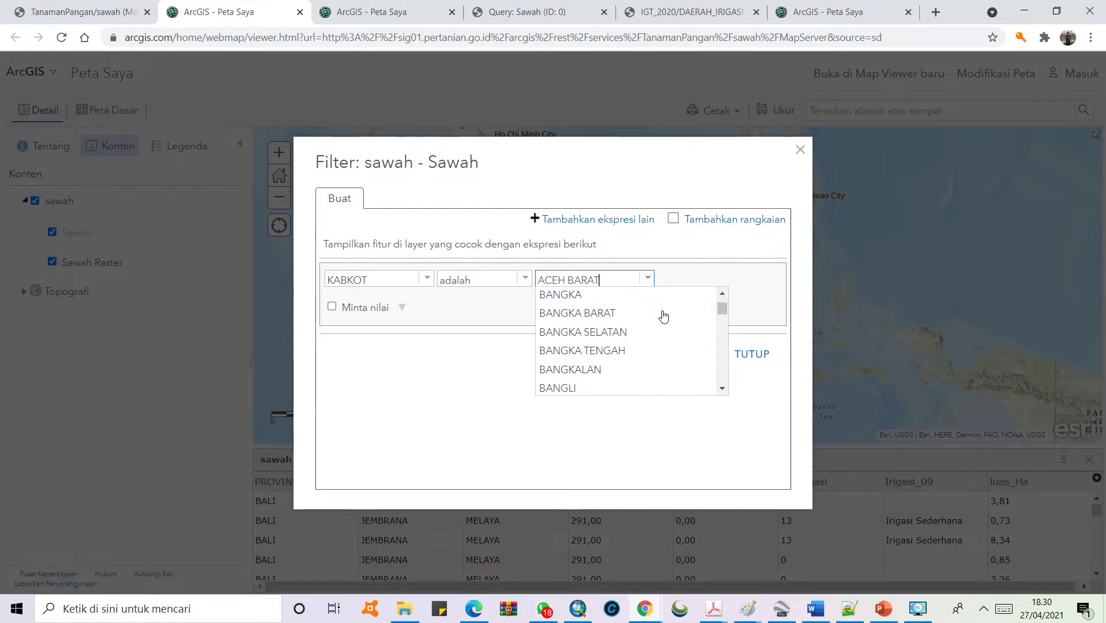
{"action": "scroll", "coordinate": [669, 324], "scroll_direction": "down", "scroll_amount": 15}
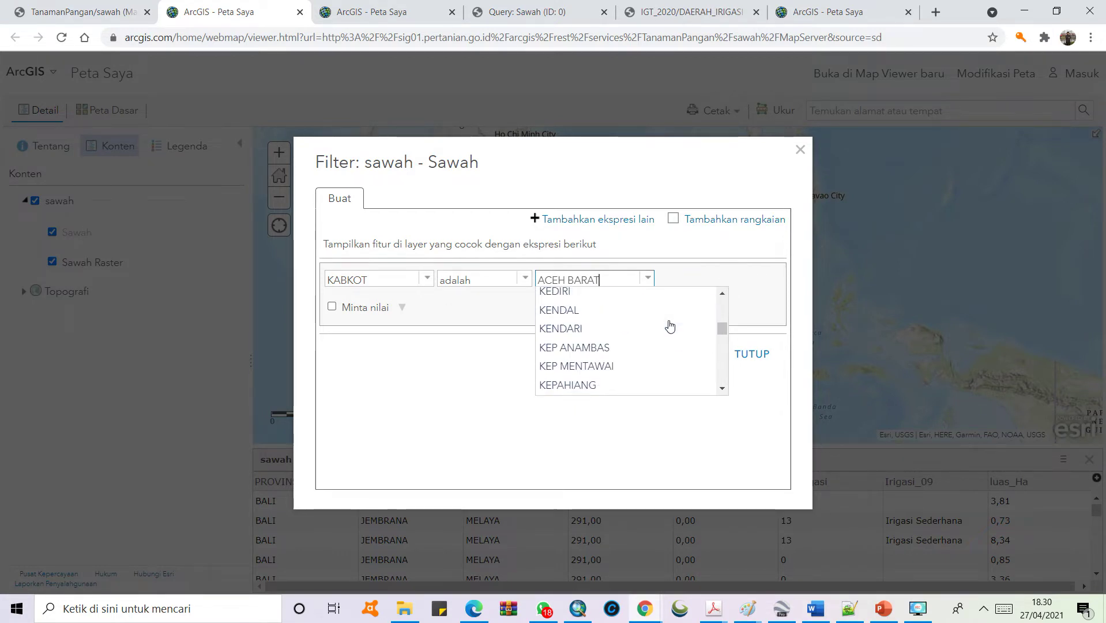
{"action": "scroll", "coordinate": [670, 324], "scroll_direction": "down", "scroll_amount": 15}
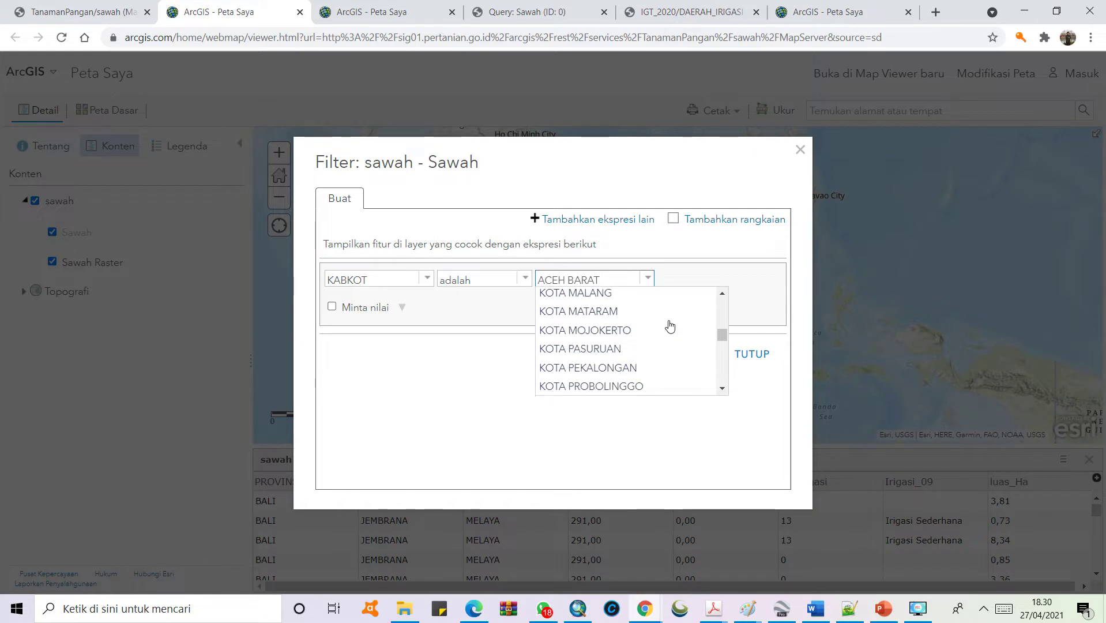
{"action": "scroll", "coordinate": [671, 324], "scroll_direction": "up", "scroll_amount": 3}
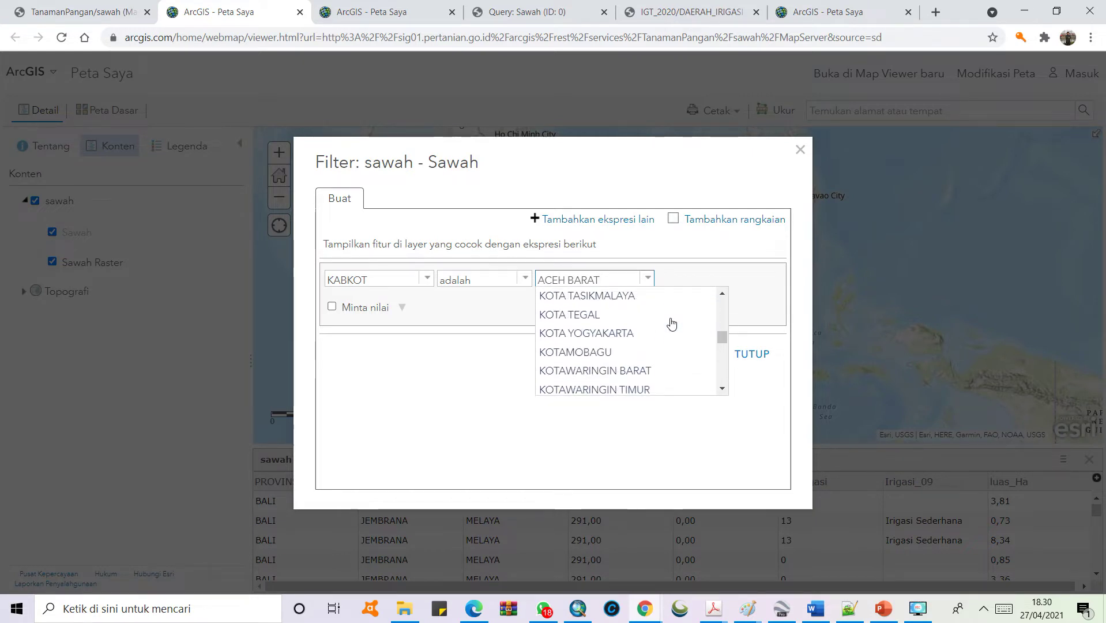
{"action": "scroll", "coordinate": [590, 318], "scroll_direction": "down", "scroll_amount": 1}
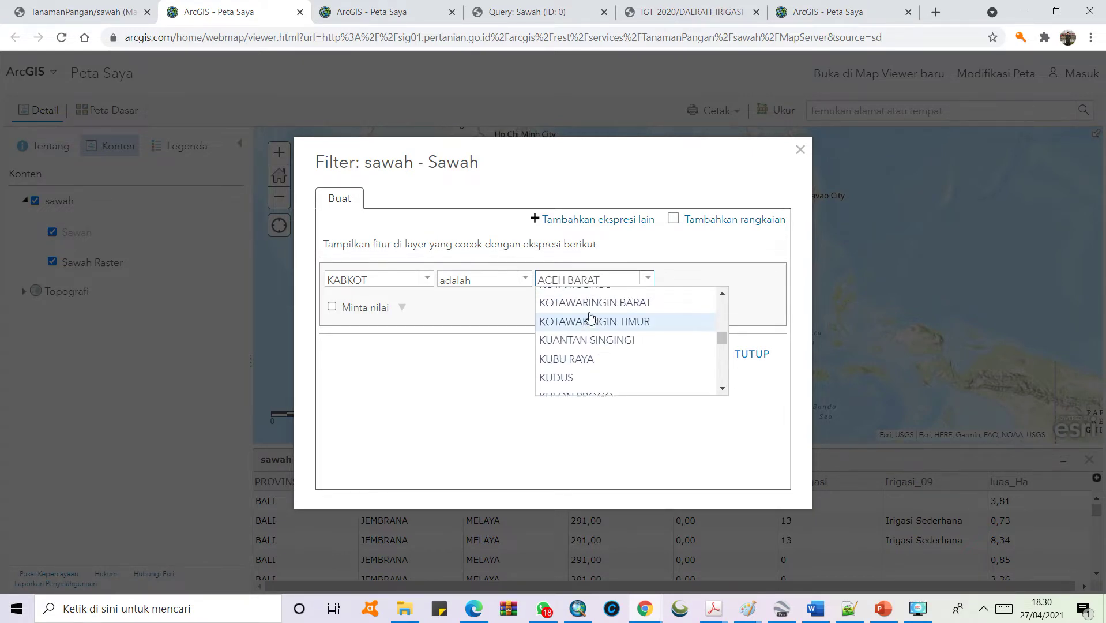
{"action": "scroll", "coordinate": [571, 357], "scroll_direction": "up", "scroll_amount": 2}
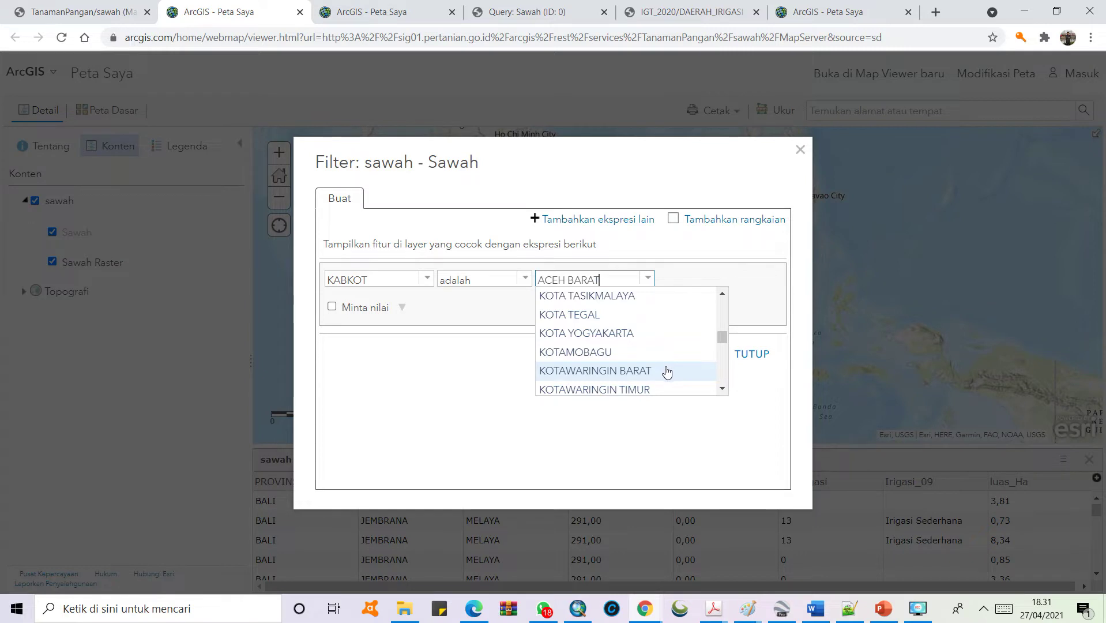
{"action": "scroll", "coordinate": [667, 372], "scroll_direction": "down", "scroll_amount": 2}
{"action": "scroll", "coordinate": [668, 372], "scroll_direction": "up", "scroll_amount": 2}
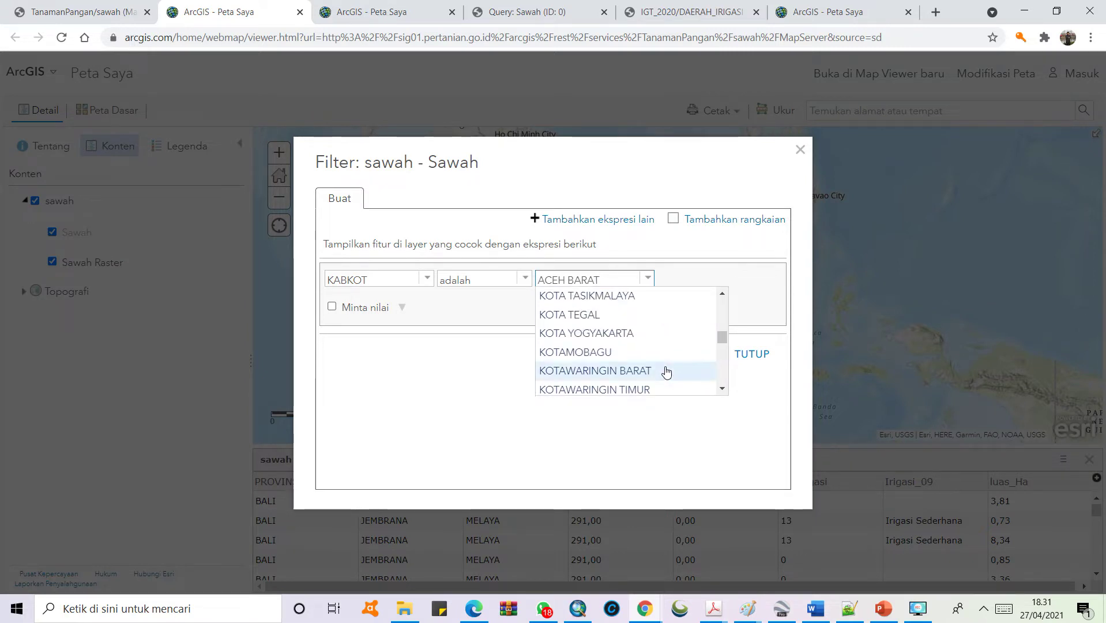
{"action": "scroll", "coordinate": [667, 372], "scroll_direction": "up", "scroll_amount": 8}
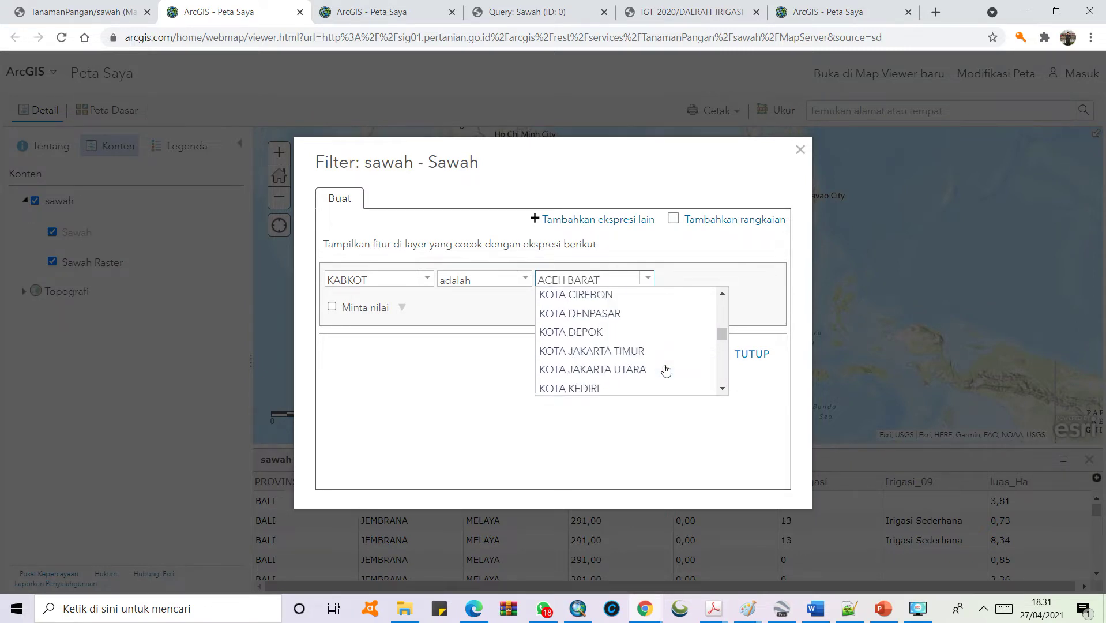
{"action": "scroll", "coordinate": [666, 371], "scroll_direction": "down", "scroll_amount": 3}
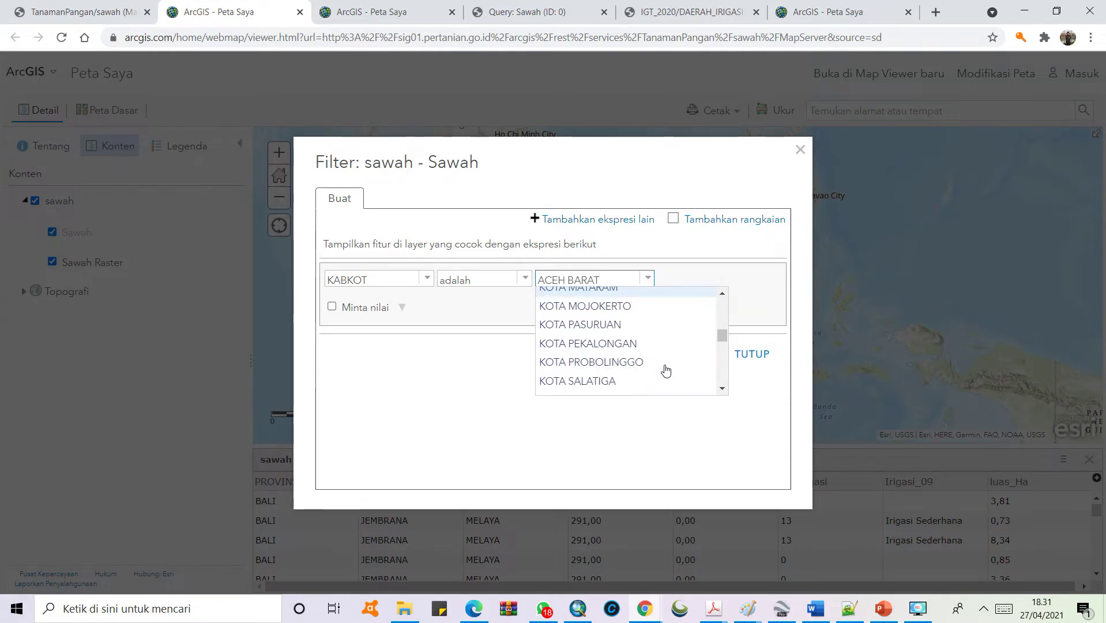
{"action": "scroll", "coordinate": [667, 370], "scroll_direction": "down", "scroll_amount": 1}
{"action": "scroll", "coordinate": [667, 370], "scroll_direction": "up", "scroll_amount": 1}
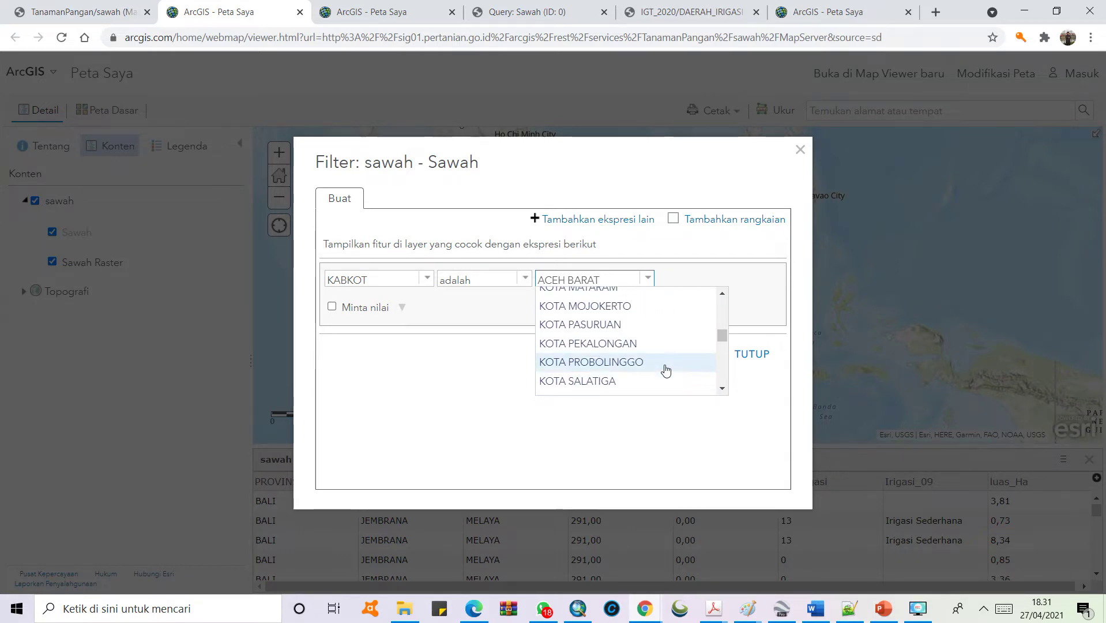
{"action": "scroll", "coordinate": [666, 370], "scroll_direction": "down", "scroll_amount": 3}
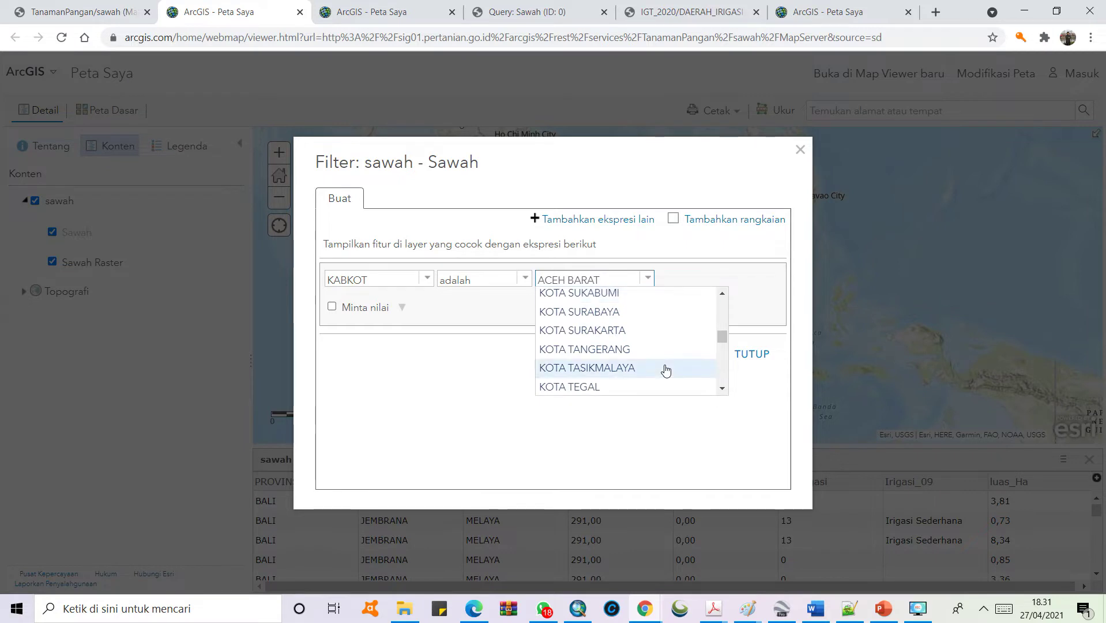
{"action": "scroll", "coordinate": [666, 370], "scroll_direction": "down", "scroll_amount": 1}
{"action": "scroll", "coordinate": [666, 371], "scroll_direction": "up", "scroll_amount": 5}
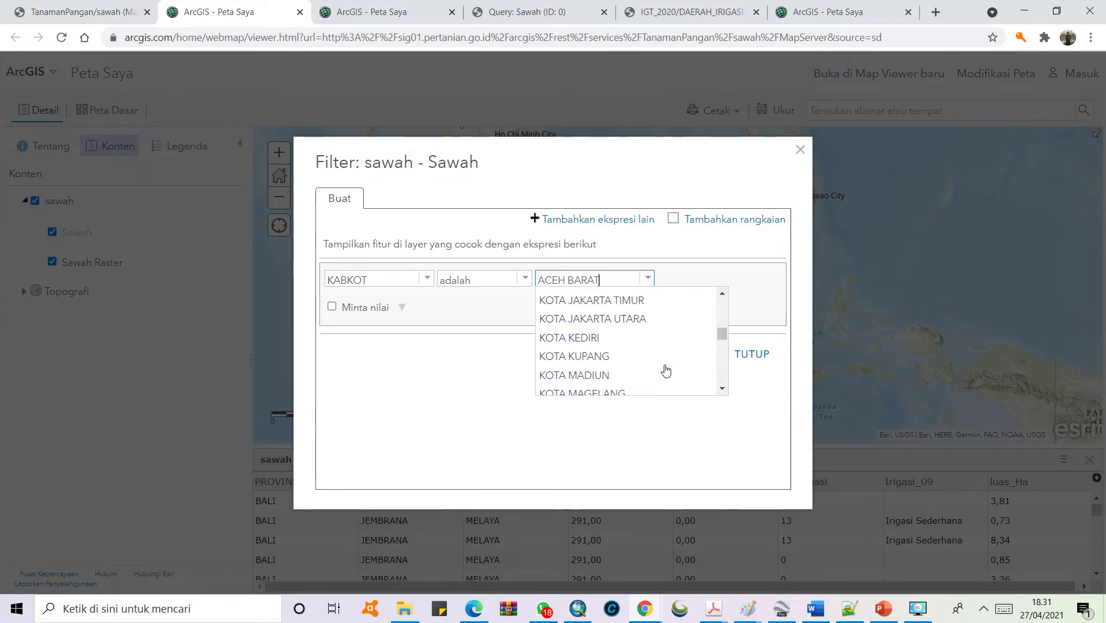
{"action": "scroll", "coordinate": [666, 370], "scroll_direction": "up", "scroll_amount": 1}
{"action": "scroll", "coordinate": [666, 370], "scroll_direction": "up", "scroll_amount": 6}
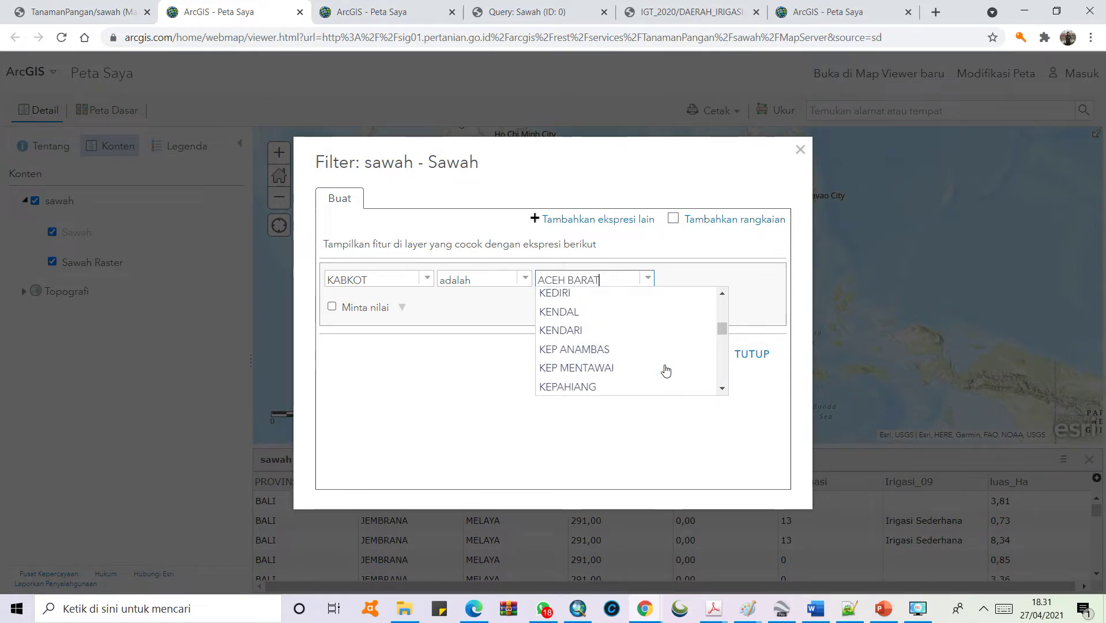
{"action": "scroll", "coordinate": [666, 371], "scroll_direction": "down", "scroll_amount": 8}
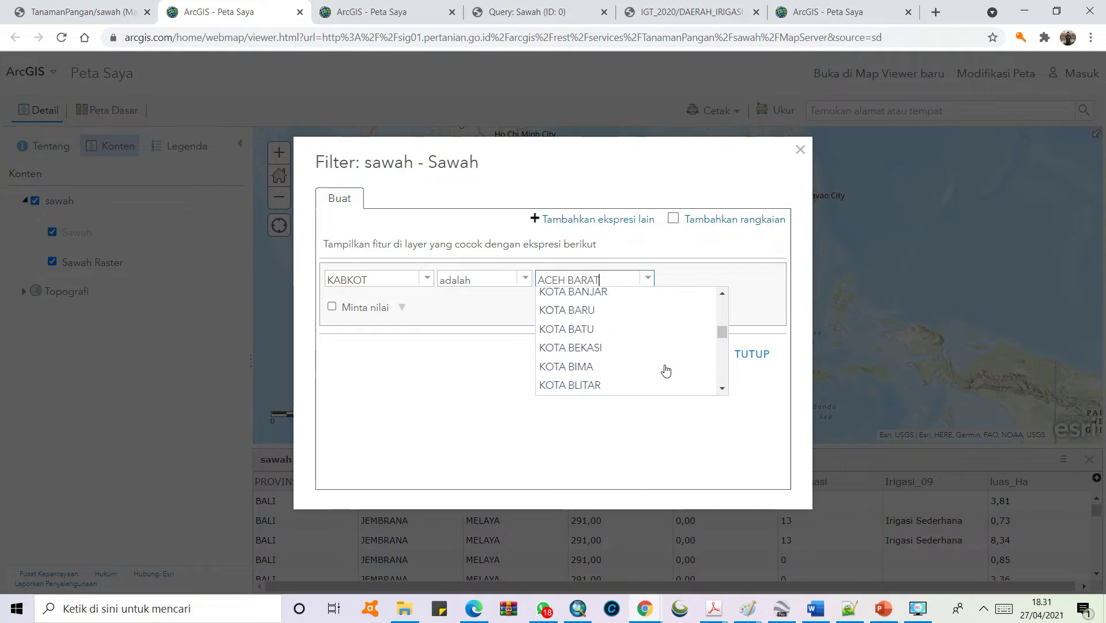
{"action": "scroll", "coordinate": [667, 371], "scroll_direction": "down", "scroll_amount": 5}
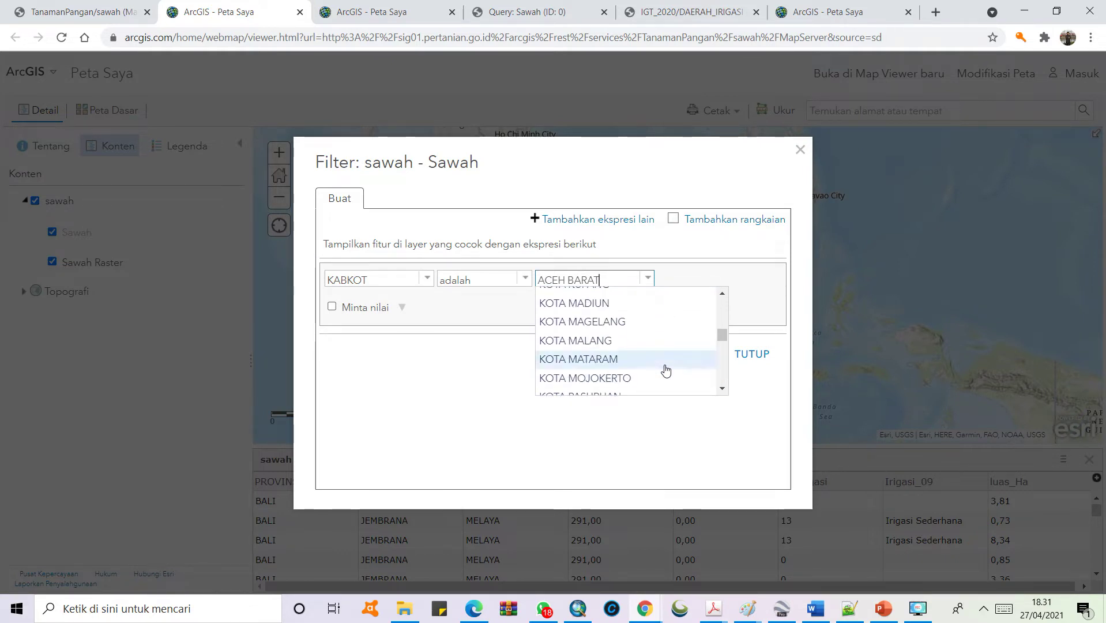
{"action": "scroll", "coordinate": [686, 364], "scroll_direction": "up", "scroll_amount": 1}
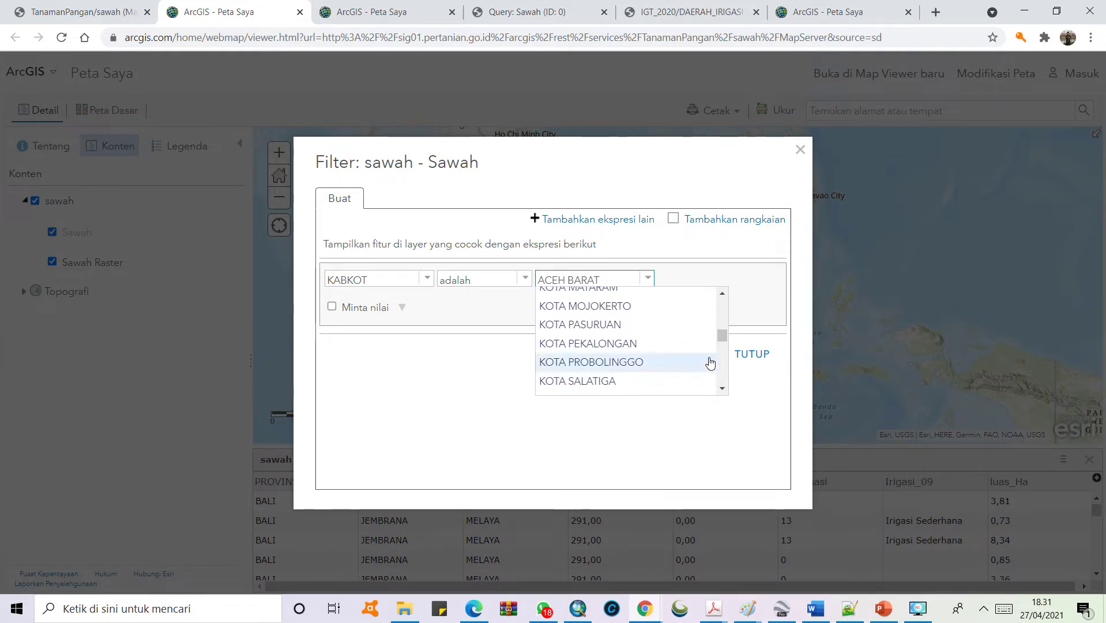
Choose PADANG as the KABKOT value in the Sawah filter expression and review the expression's field and value
{"action": "left_click_drag", "start_coordinate": [724, 333], "coordinate": [727, 369]}
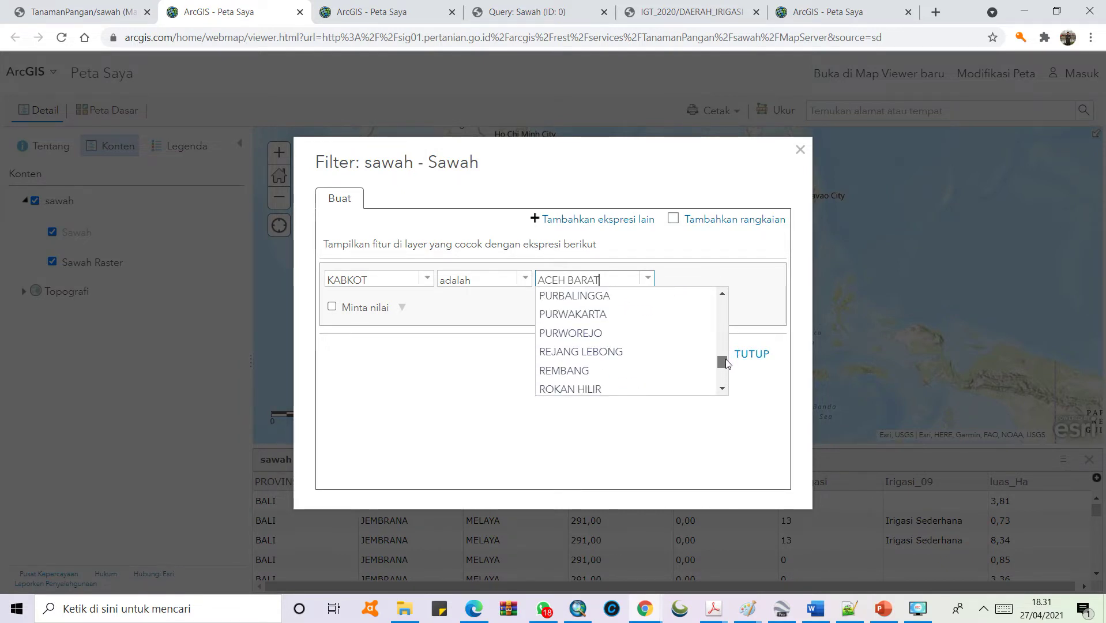
{"action": "scroll", "coordinate": [656, 348], "scroll_direction": "up", "scroll_amount": 8}
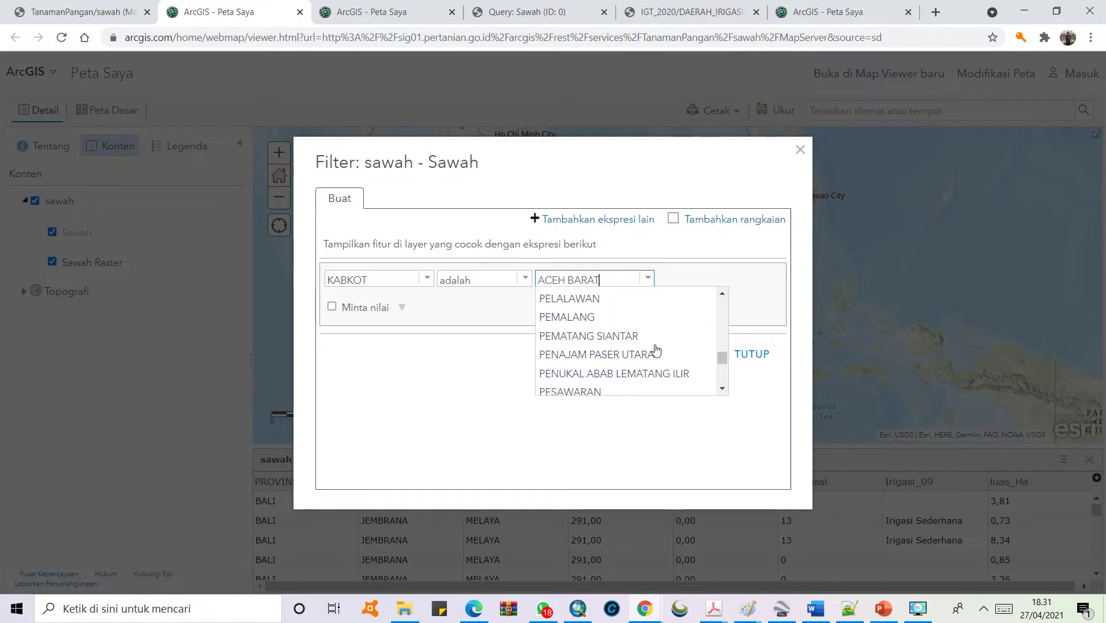
{"action": "scroll", "coordinate": [655, 349], "scroll_direction": "up", "scroll_amount": 6}
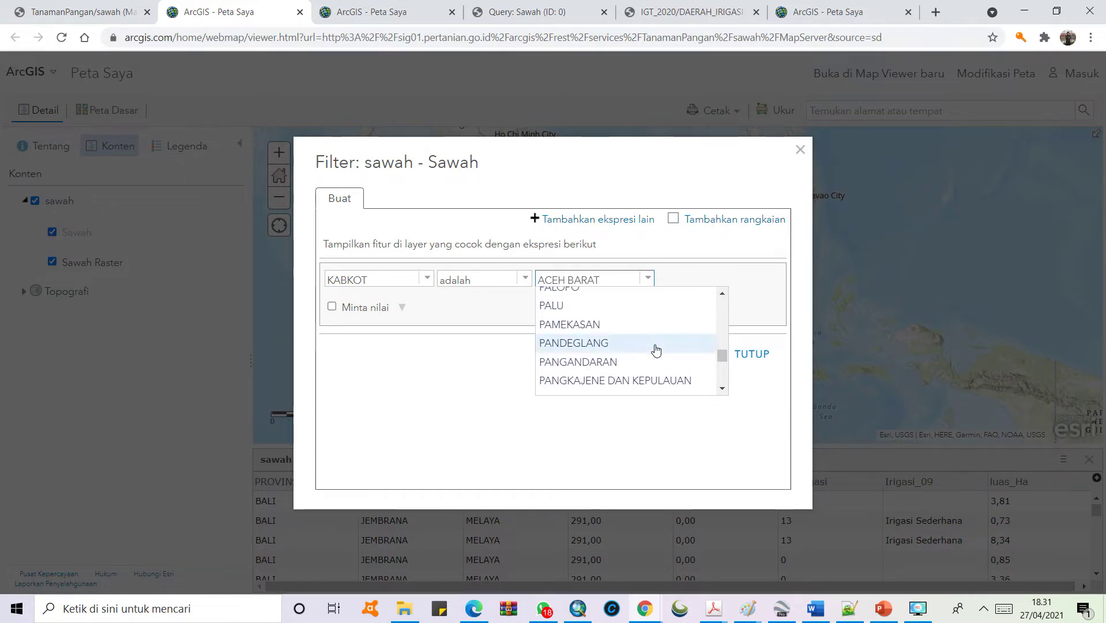
{"action": "scroll", "coordinate": [655, 349], "scroll_direction": "up", "scroll_amount": 4}
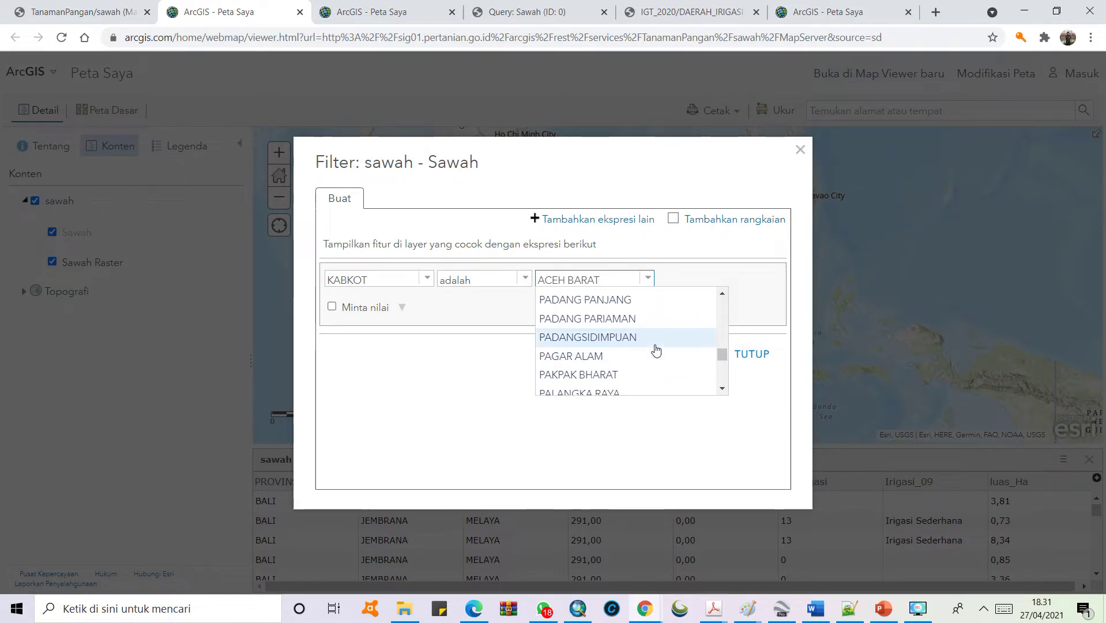
{"action": "scroll", "coordinate": [656, 348], "scroll_direction": "up", "scroll_amount": 3}
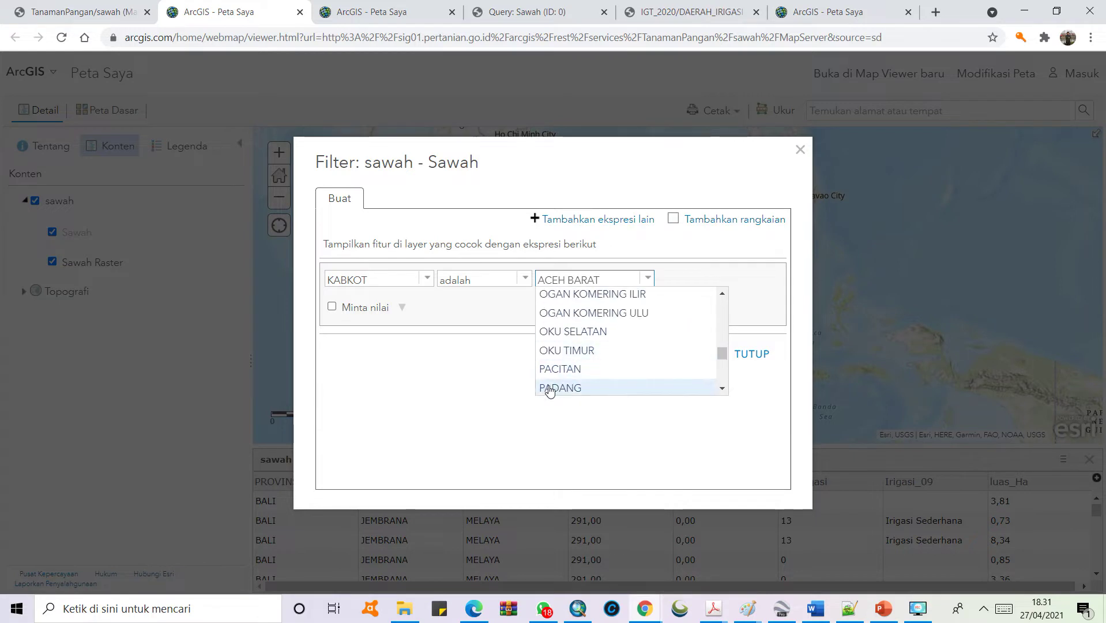
{"action": "scroll", "coordinate": [600, 369], "scroll_direction": "down", "scroll_amount": 2}
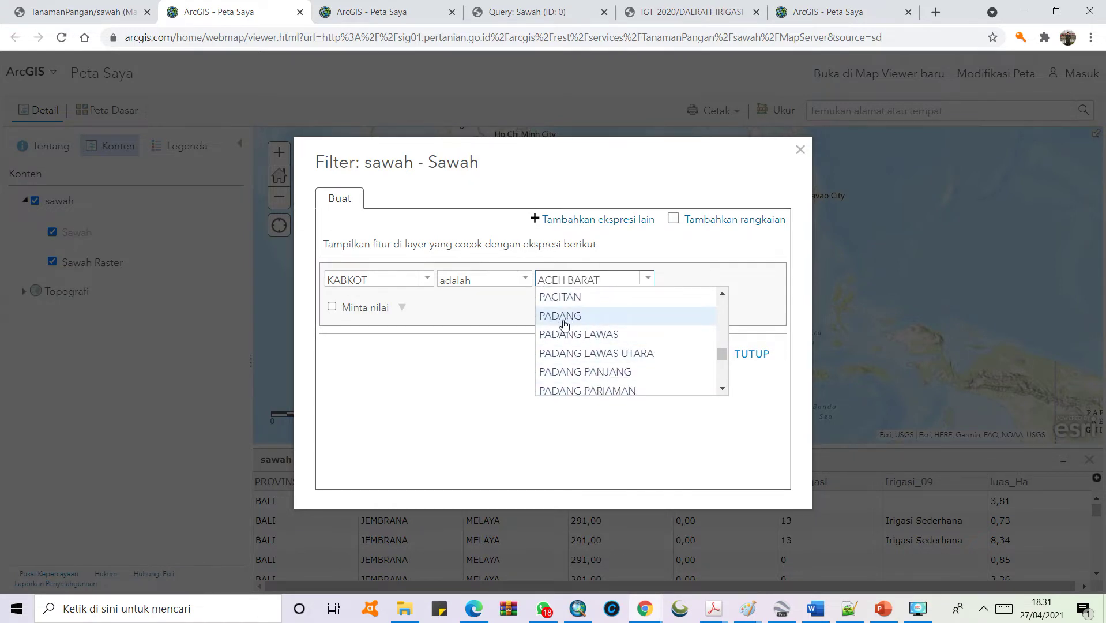
{"action": "left_click", "coordinate": [564, 321]}
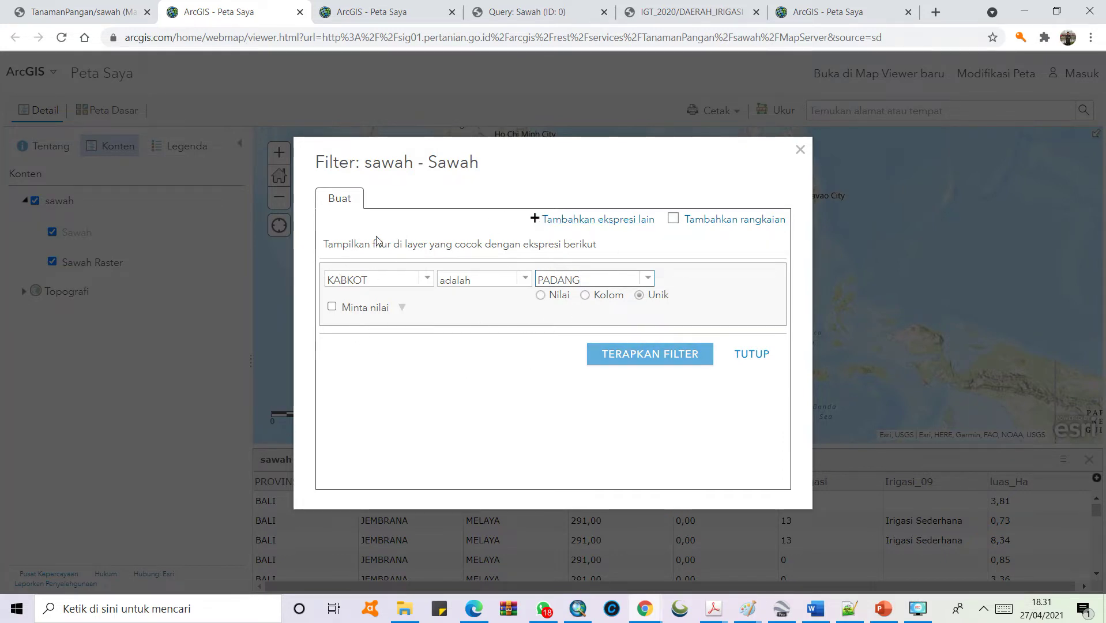
{"action": "left_click_drag", "start_coordinate": [380, 278], "coordinate": [320, 285]}
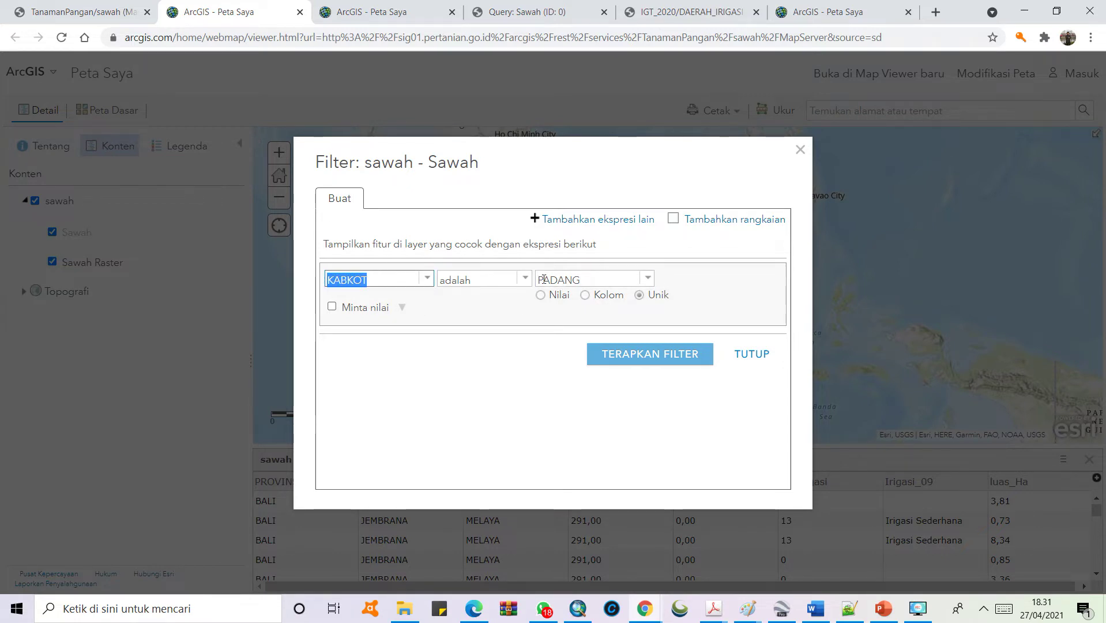
{"action": "left_click_drag", "start_coordinate": [540, 278], "coordinate": [628, 280]}
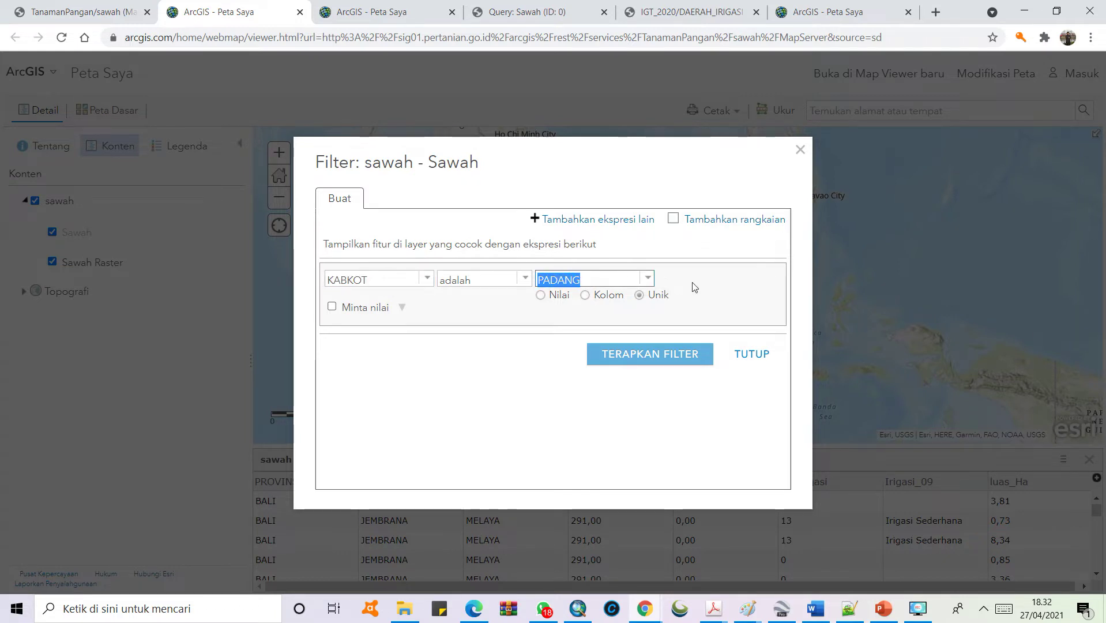
{"action": "left_click", "coordinate": [713, 284]}
Switch to the TanamanPangan/sawah MapServer page and open the query form of its Sawah layer
{"action": "left_click", "coordinate": [77, 8]}
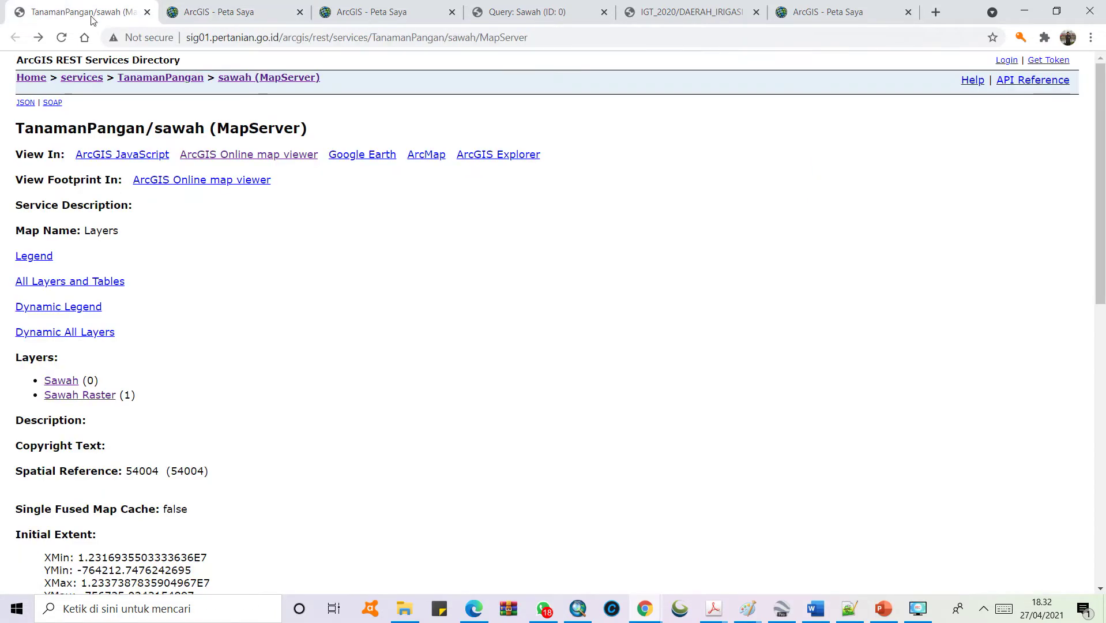
{"action": "left_click", "coordinate": [62, 381]}
{"action": "scroll", "coordinate": [606, 352], "scroll_direction": "down", "scroll_amount": 15}
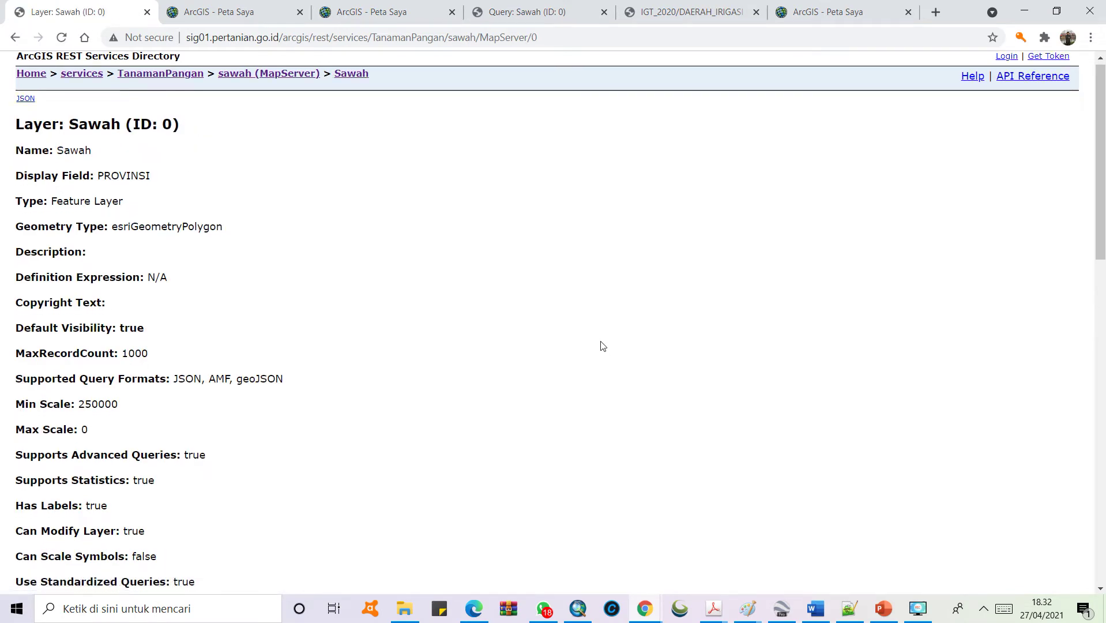
{"action": "scroll", "coordinate": [598, 336], "scroll_direction": "up", "scroll_amount": 15}
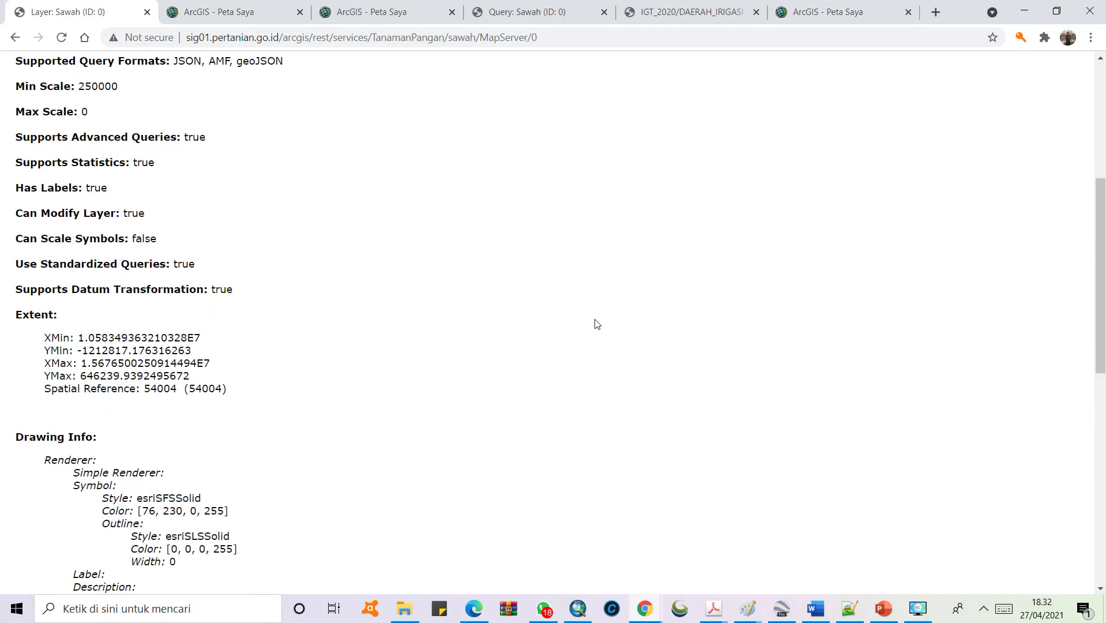
{"action": "scroll", "coordinate": [596, 325], "scroll_direction": "down", "scroll_amount": 15}
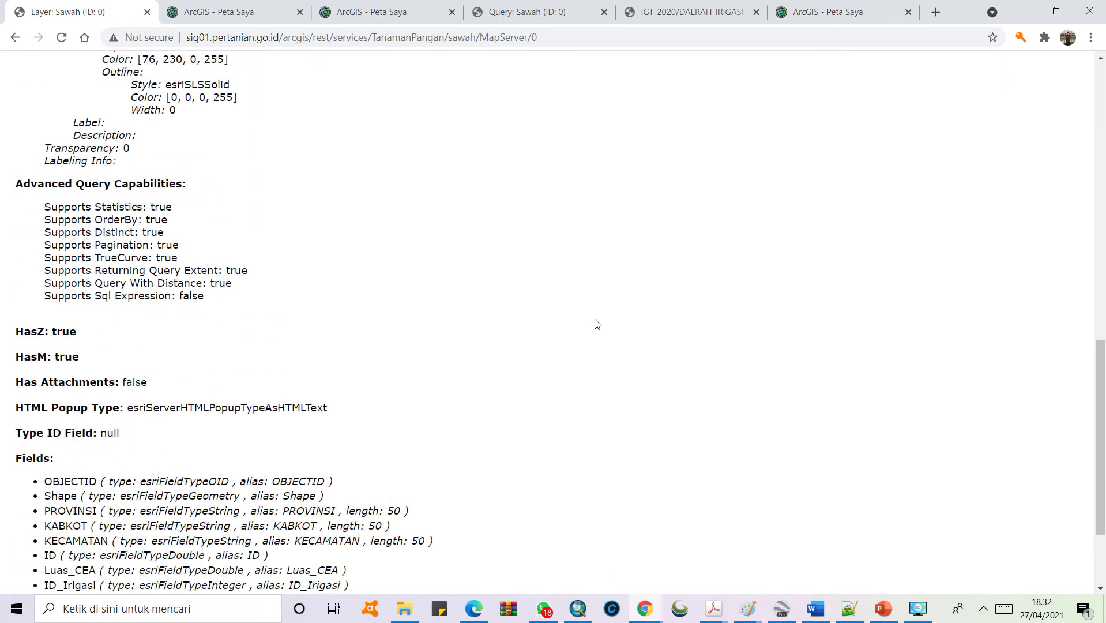
{"action": "left_click", "coordinate": [173, 549]}
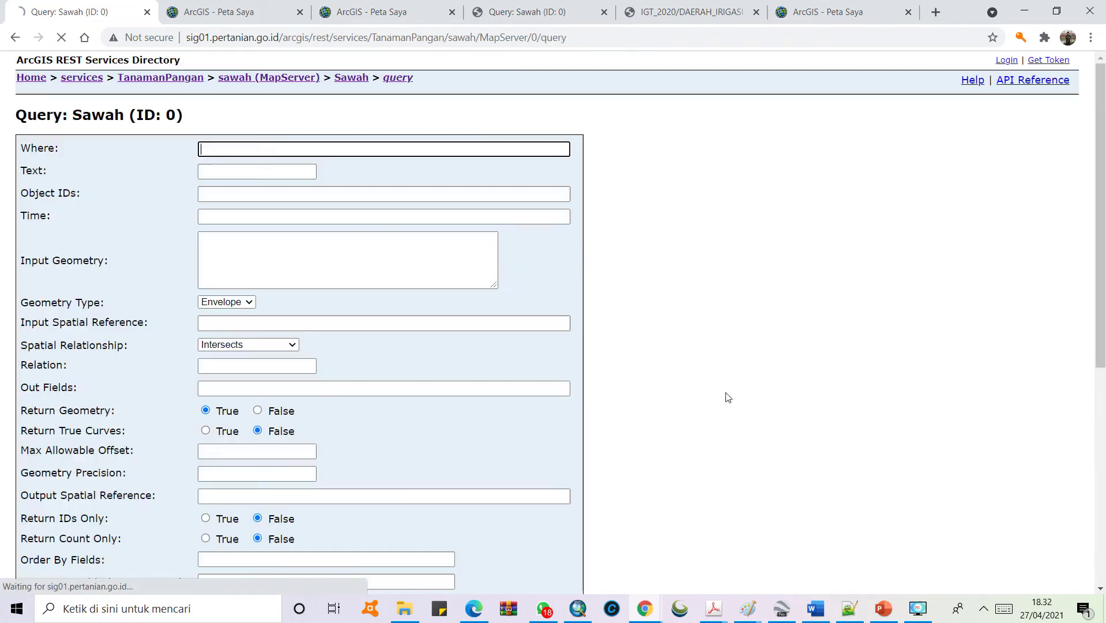
Enter the Where clause KABKOT = 'PADANG' in the Sawah layer's query form
{"action": "left_click", "coordinate": [293, 150]}
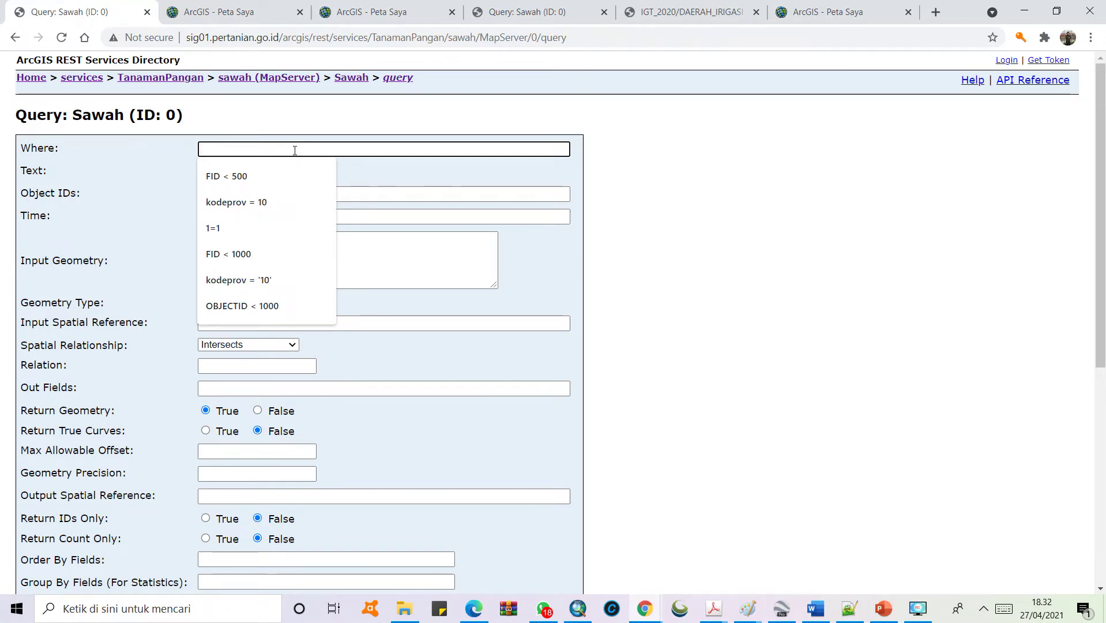
{"action": "type", "text": "KABKOT"}
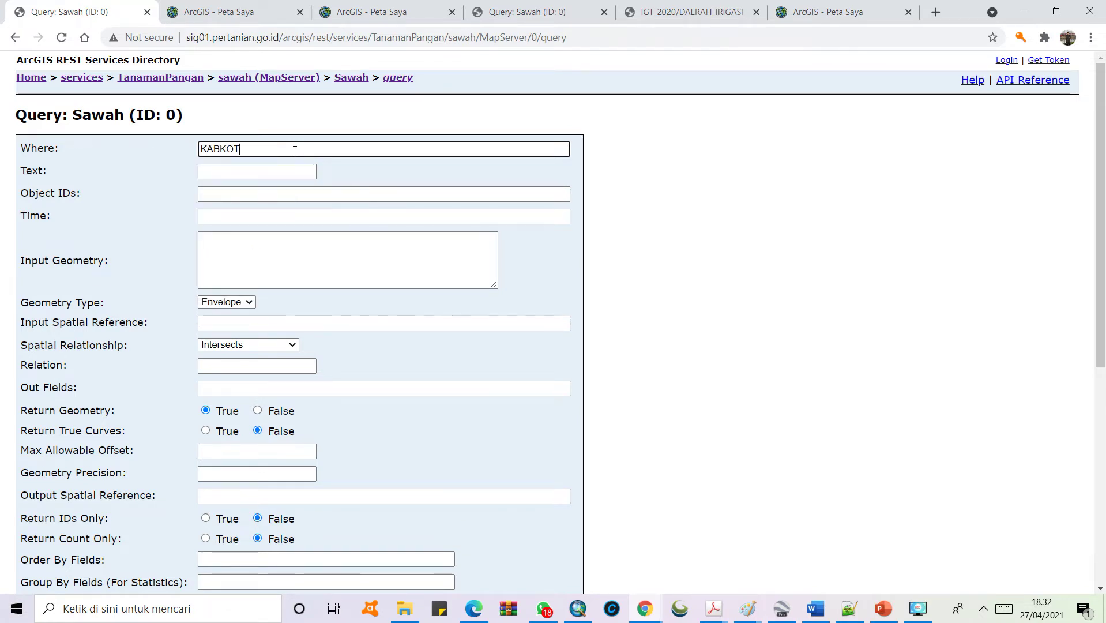
{"action": "type", "text": " = ="}
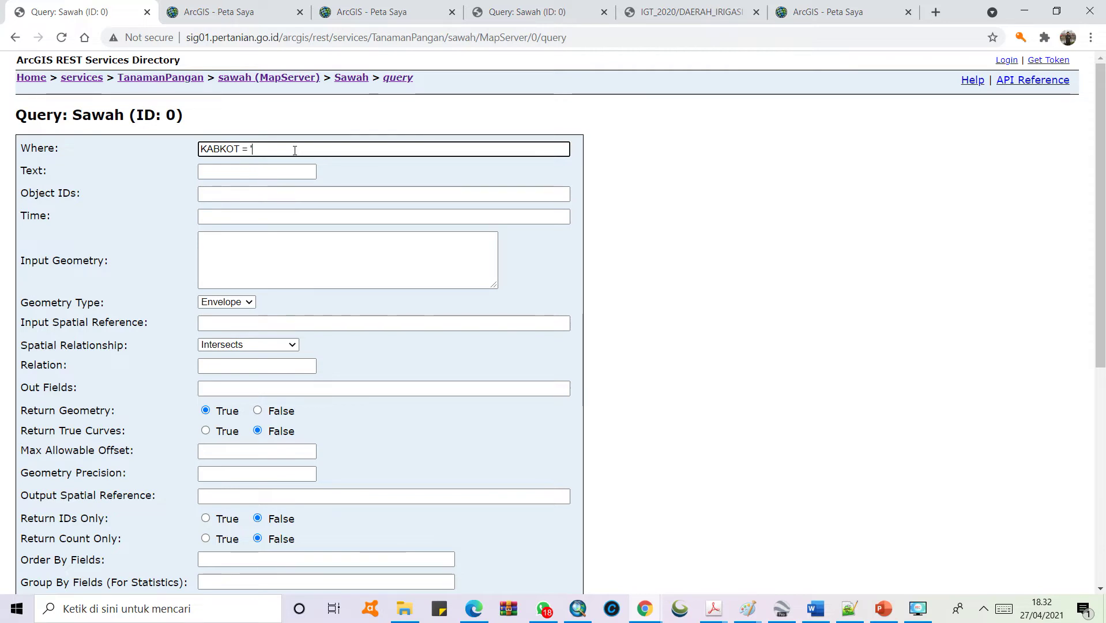
{"action": "type", "text": "PADANG"}
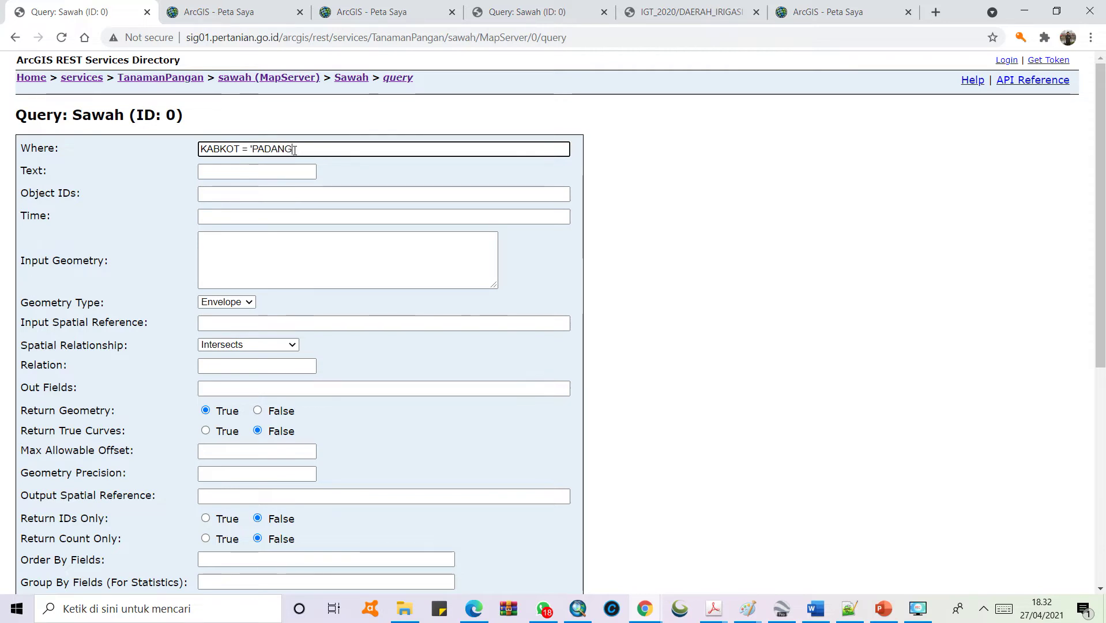
{"action": "type", "text": "'"}
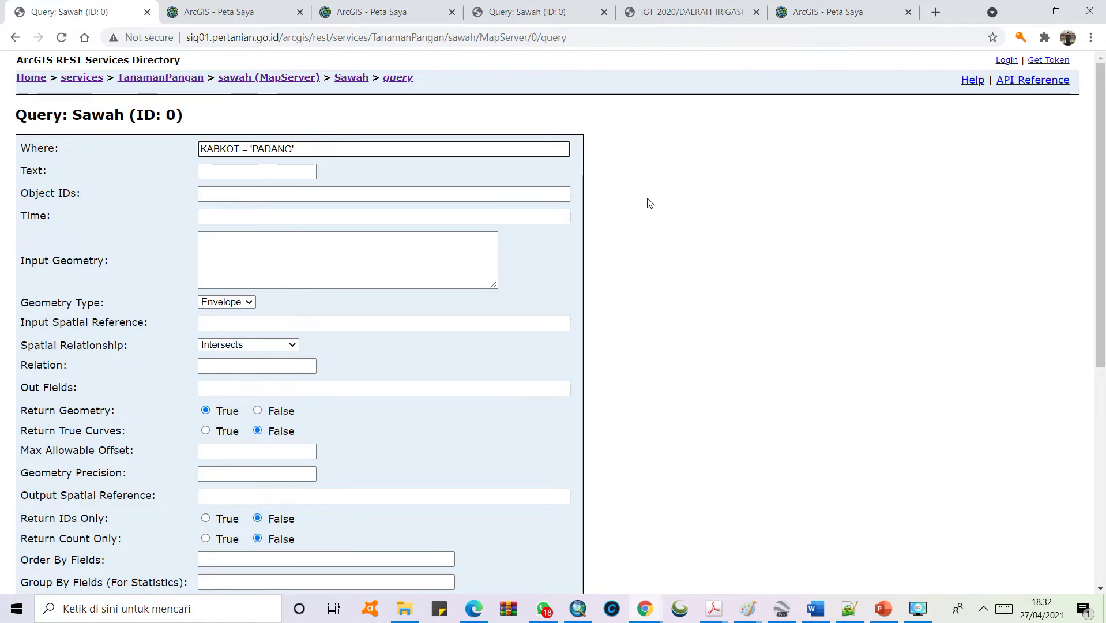
{"action": "left_click", "coordinate": [675, 206]}
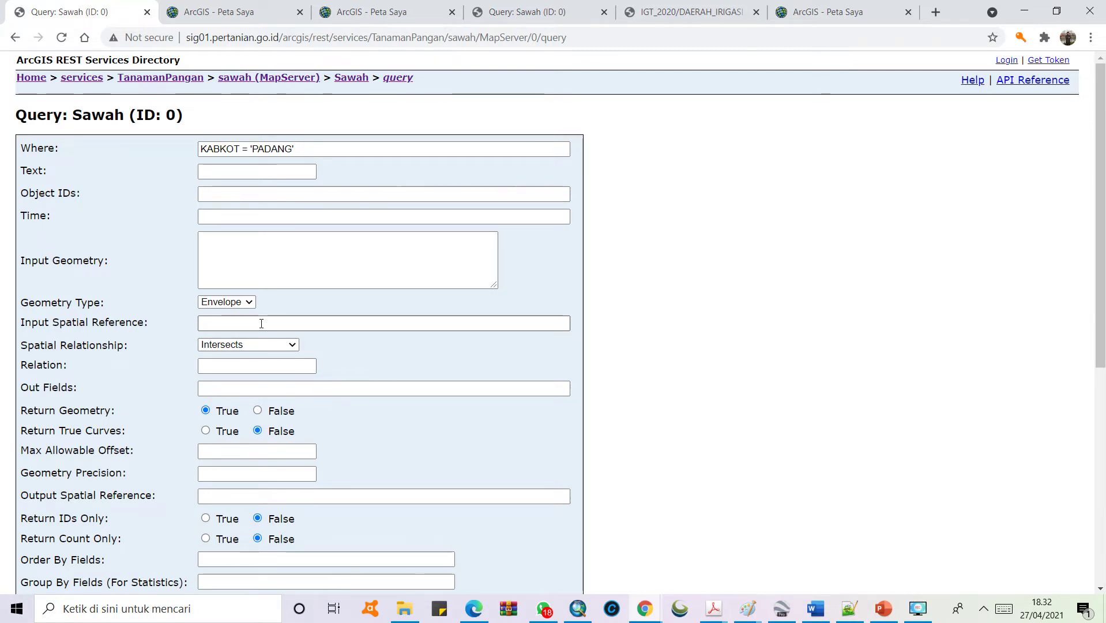
Set Out Fields to *, keep the output format as HTML, and run the Sawah query as a GET request
{"action": "left_click", "coordinate": [231, 389]}
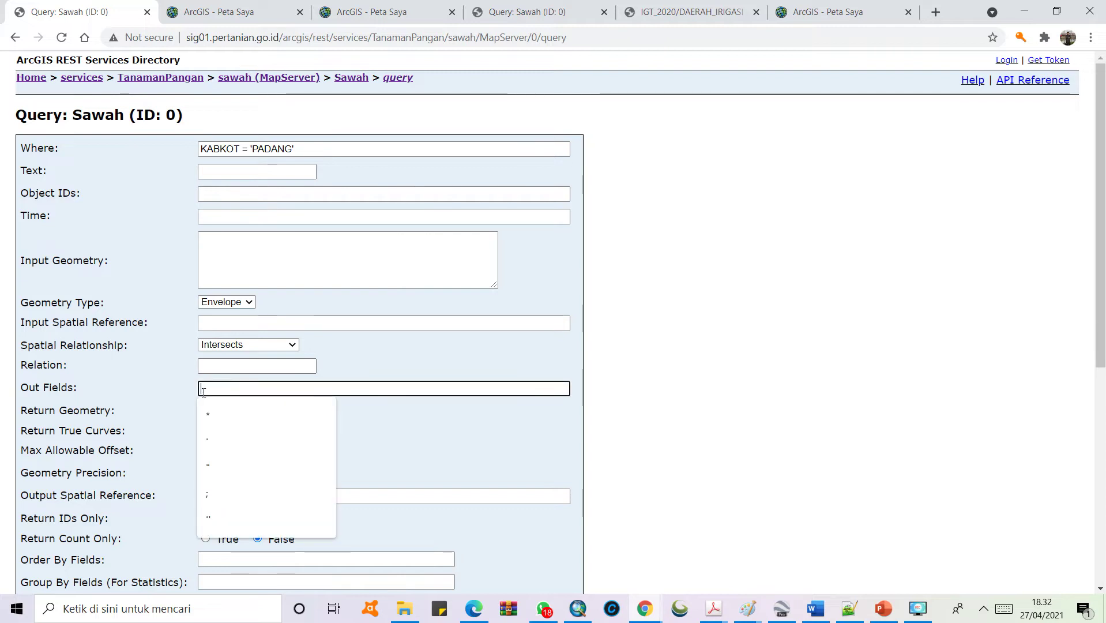
{"action": "scroll", "coordinate": [554, 311], "scroll_direction": "down", "scroll_amount": 3}
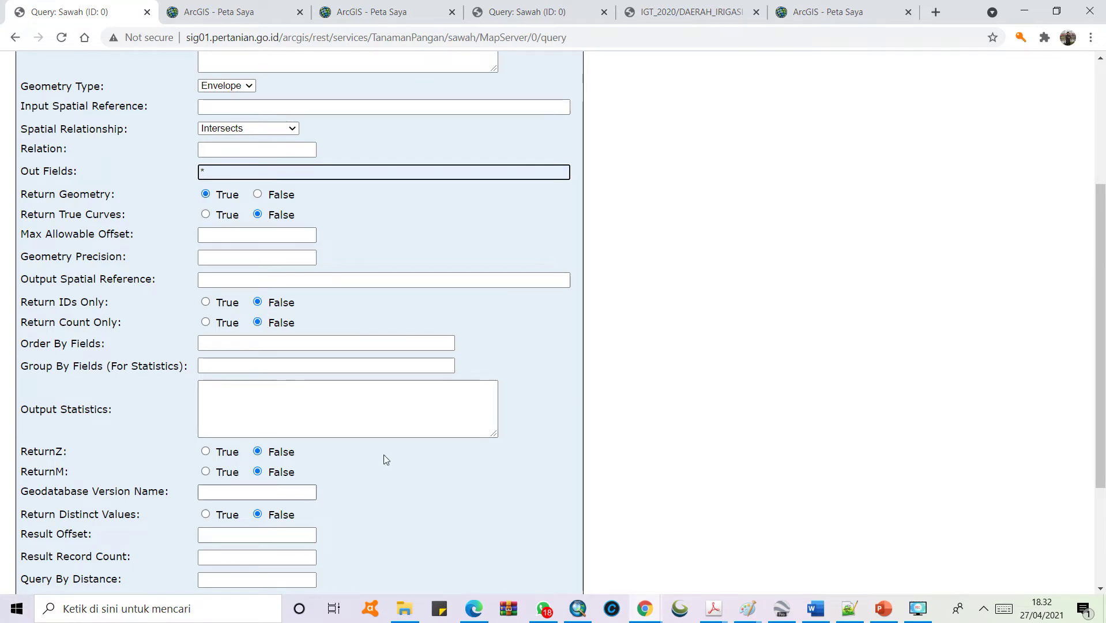
{"action": "scroll", "coordinate": [403, 440], "scroll_direction": "down", "scroll_amount": 3}
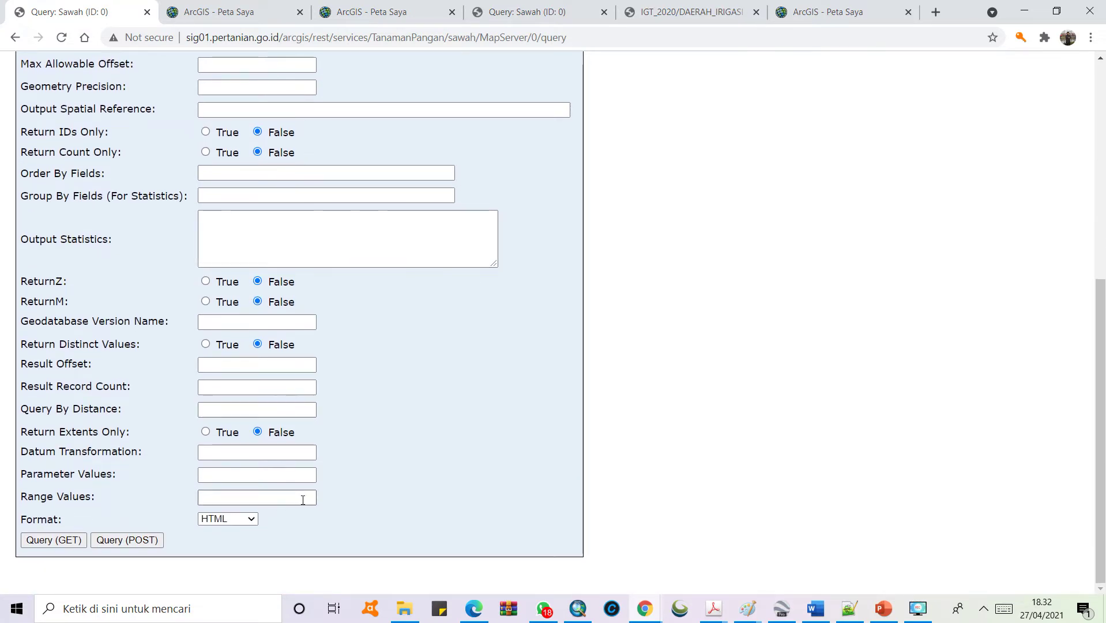
{"action": "left_click", "coordinate": [219, 519]}
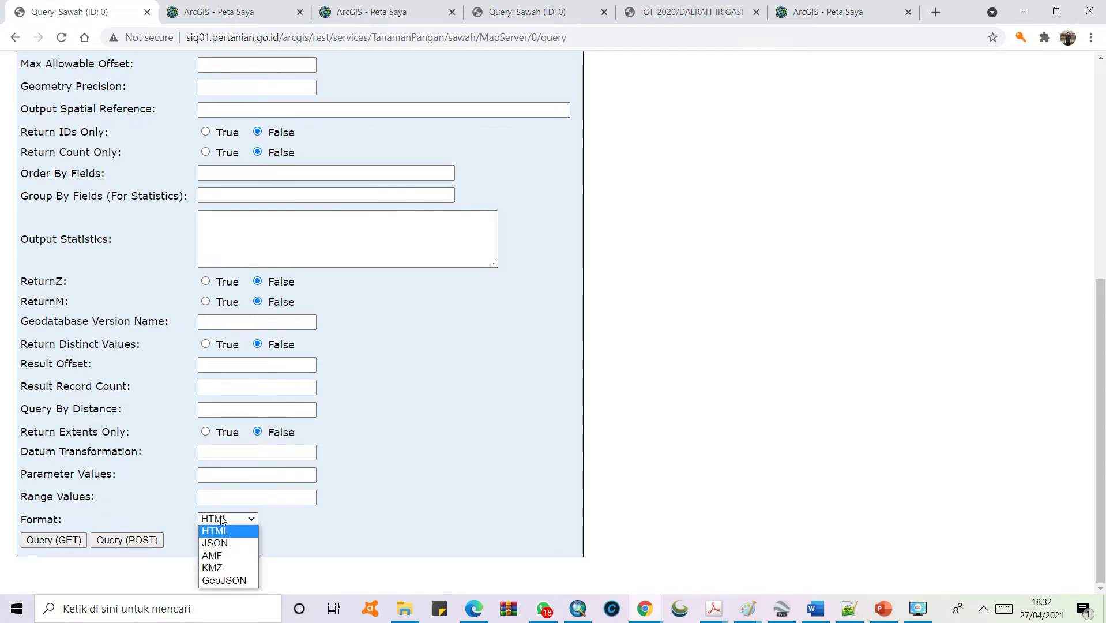
{"action": "left_click", "coordinate": [219, 529]}
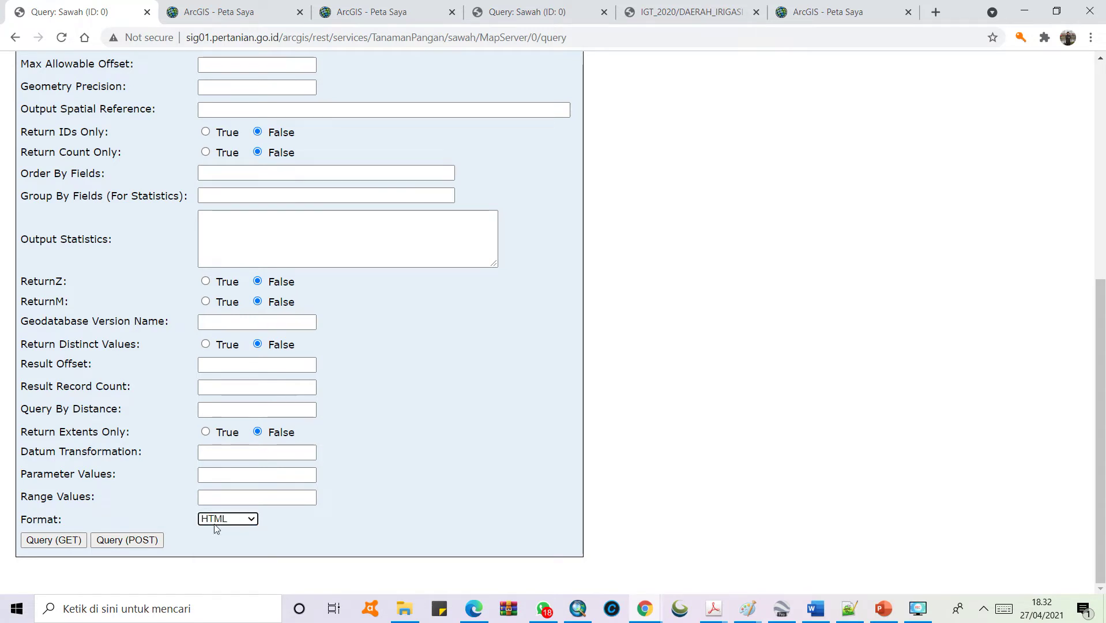
{"action": "left_click", "coordinate": [48, 541]}
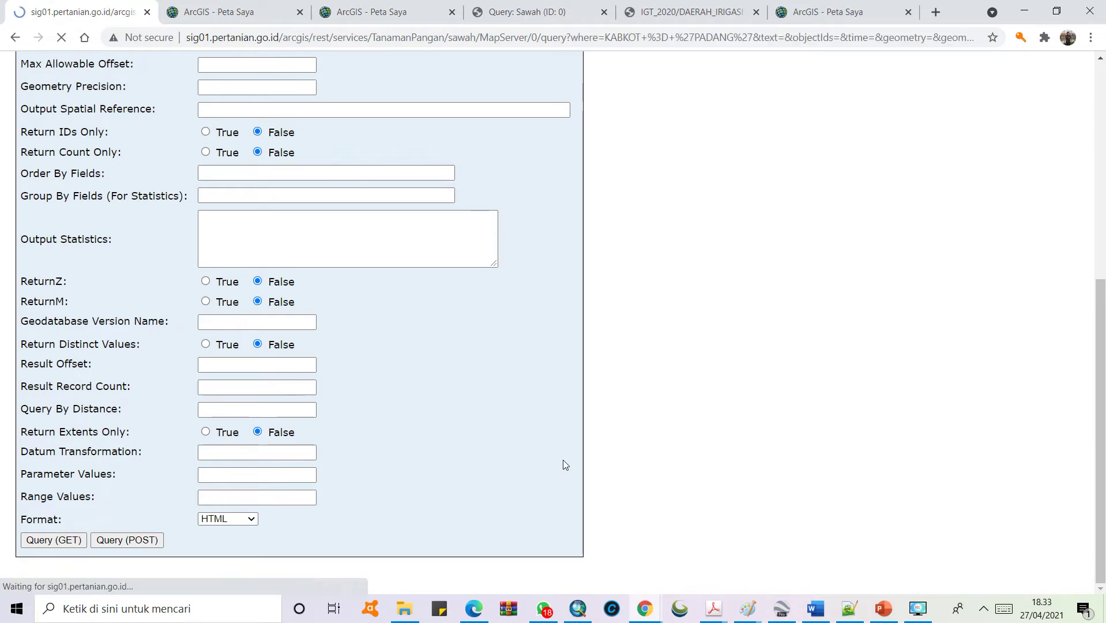
Look through the returned Sawah records and check the record count above them
{"action": "scroll", "coordinate": [470, 293], "scroll_direction": "down", "scroll_amount": 20}
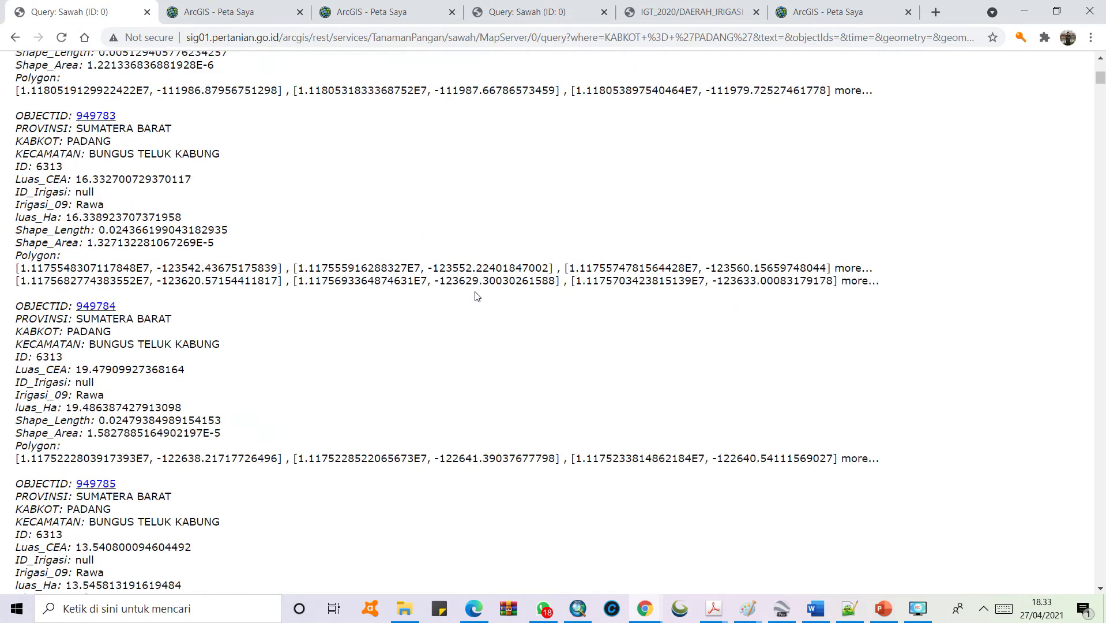
{"action": "scroll", "coordinate": [473, 293], "scroll_direction": "up", "scroll_amount": 8}
{"action": "left_click_drag", "start_coordinate": [96, 167], "coordinate": [74, 168]}
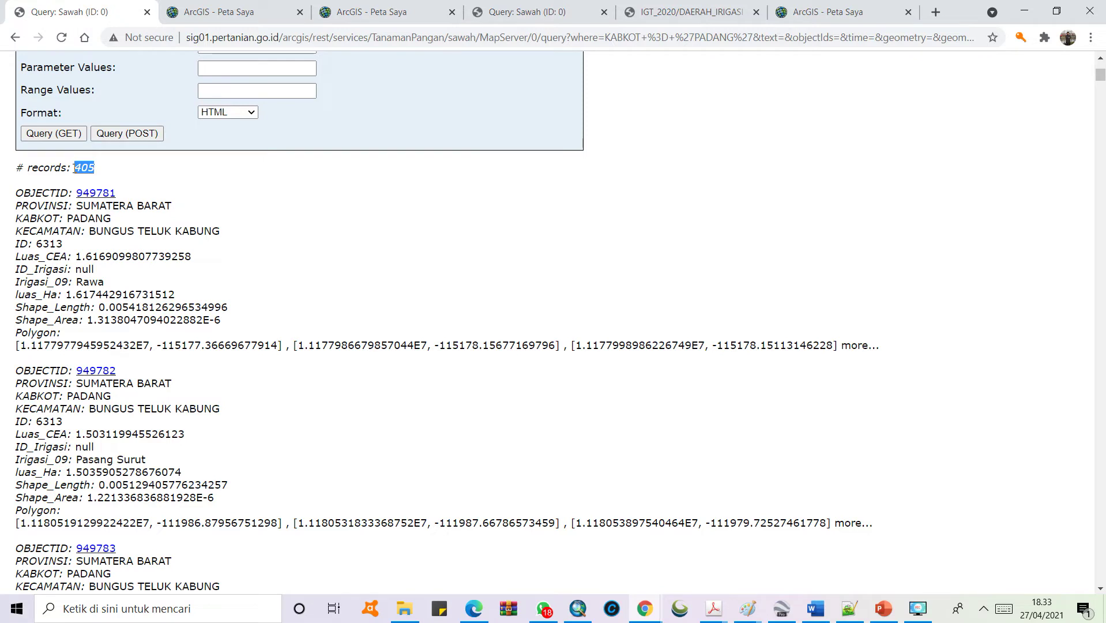
{"action": "scroll", "coordinate": [99, 168], "scroll_direction": "up", "scroll_amount": 1}
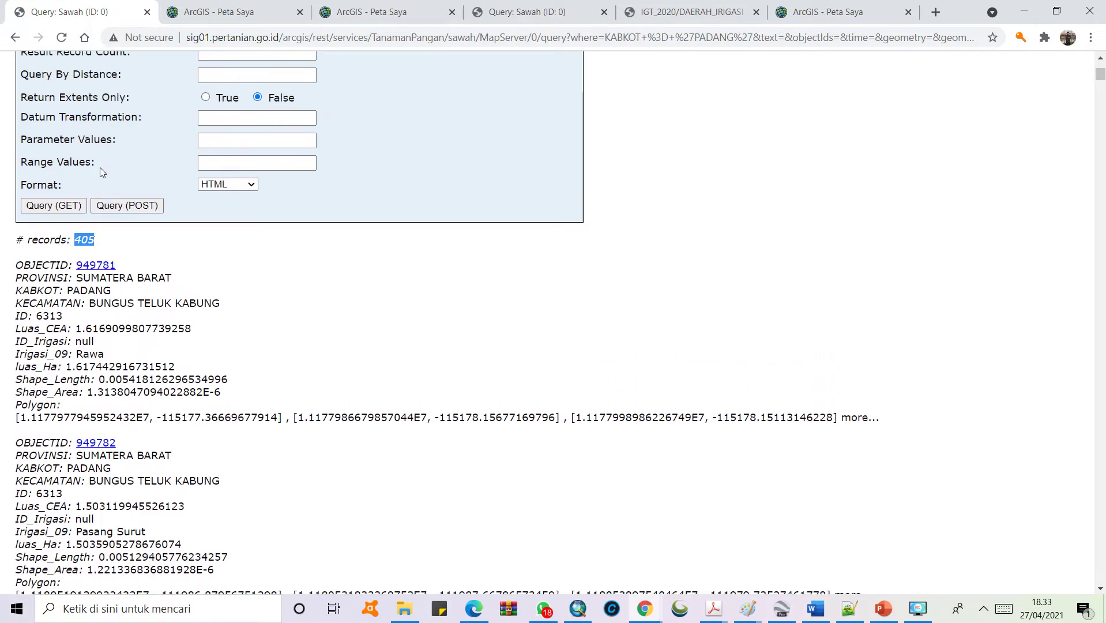
Change the query's output format to KMZ and submit it as a POST request
{"action": "left_click", "coordinate": [245, 184]}
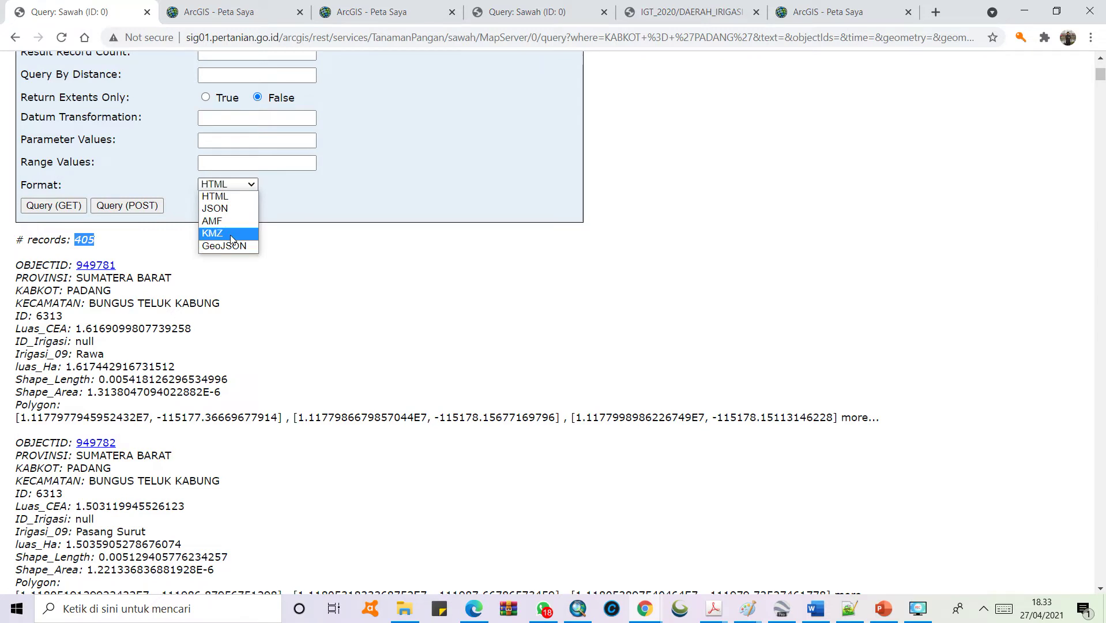
{"action": "left_click", "coordinate": [232, 234]}
{"action": "left_click", "coordinate": [246, 184]}
{"action": "left_click", "coordinate": [233, 233]}
{"action": "left_click", "coordinate": [299, 247]}
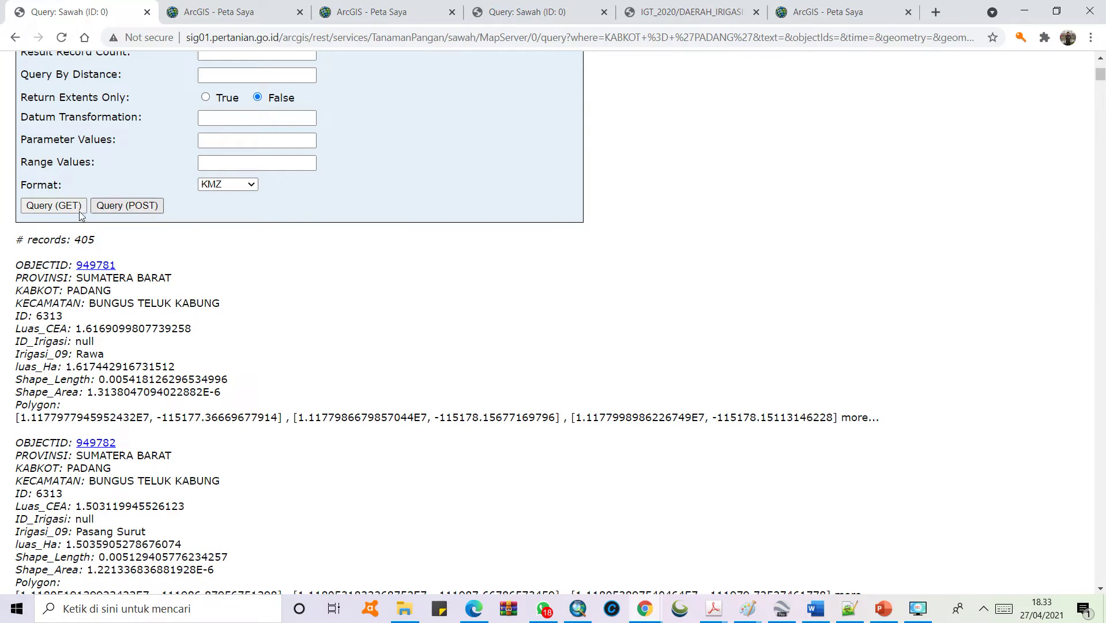
{"action": "left_click", "coordinate": [118, 205]}
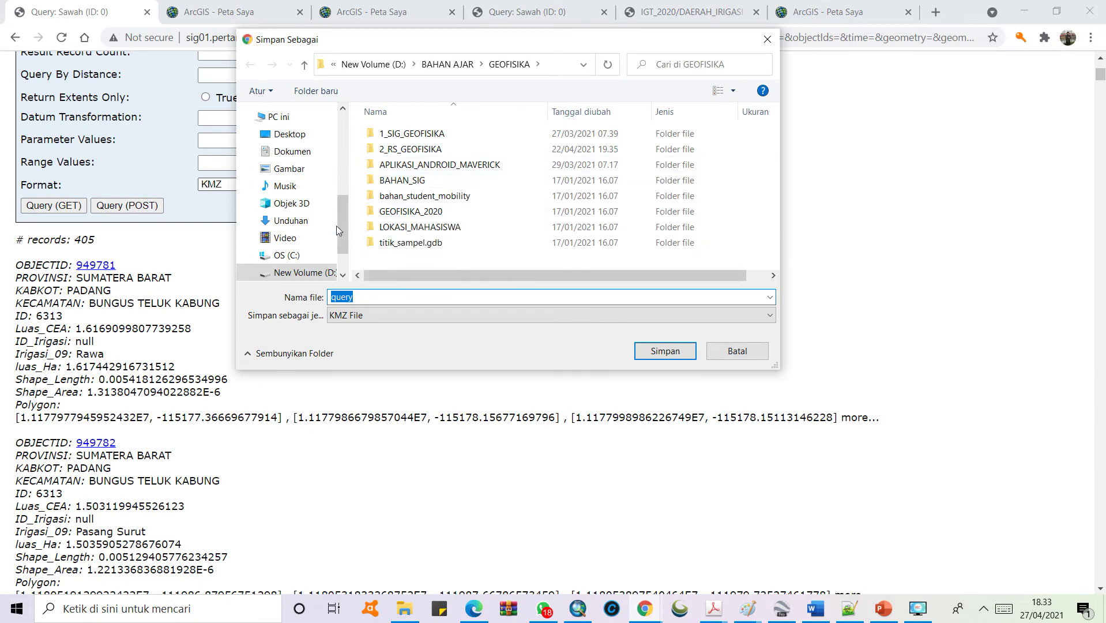
Save the KMZ file as SAWAH_KEMENTAN_PADANG in the HAPUS_AJA folder on New Volume (D:)
{"action": "left_click_drag", "start_coordinate": [337, 226], "coordinate": [343, 245]}
{"action": "left_click", "coordinate": [297, 215]}
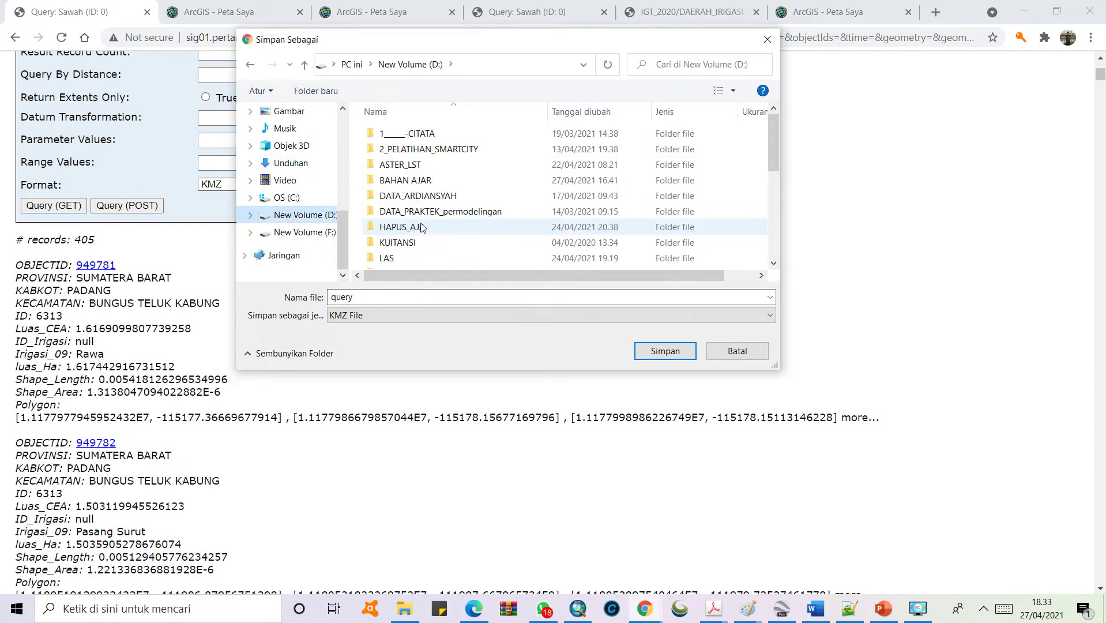
{"action": "double_click", "coordinate": [423, 227]}
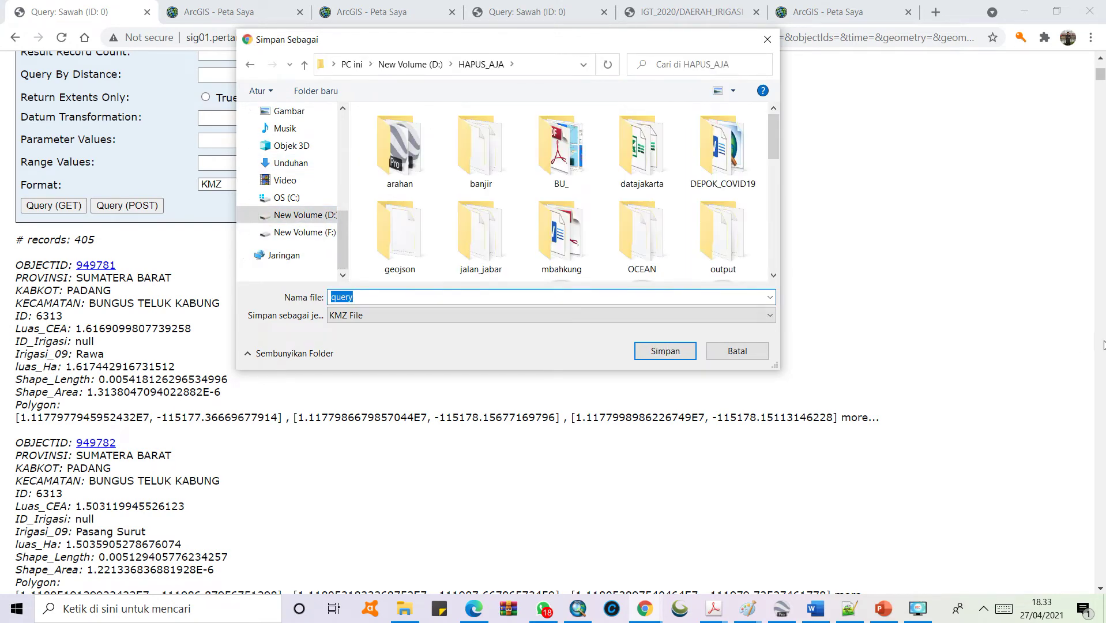
{"action": "type", "text": "SAWAH_KEMEN"}
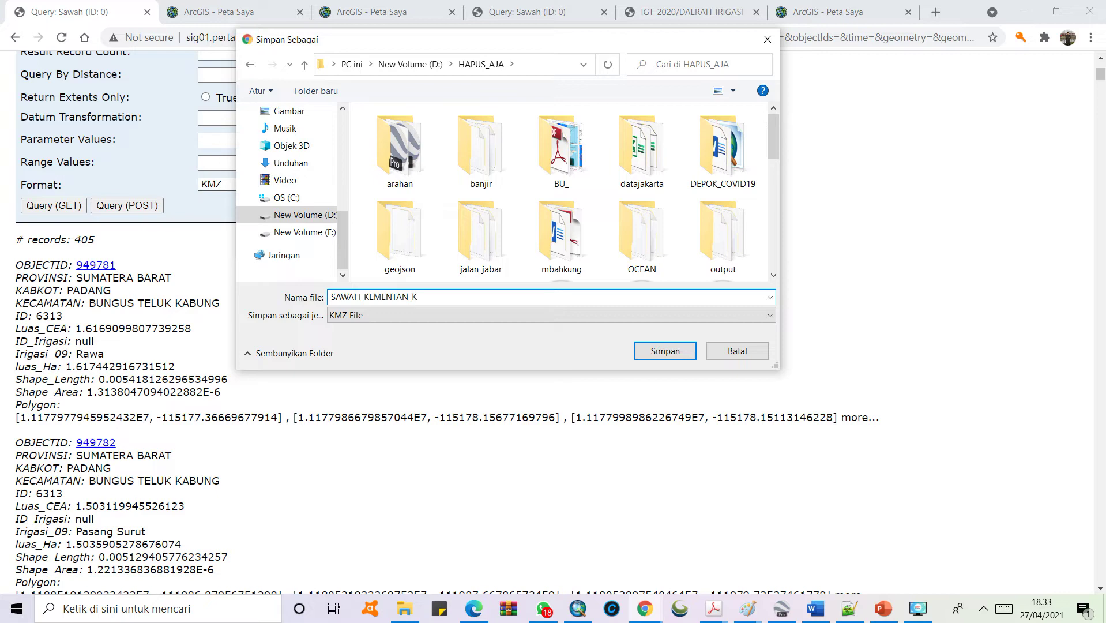
{"action": "type", "text": "TAN_PADANG"}
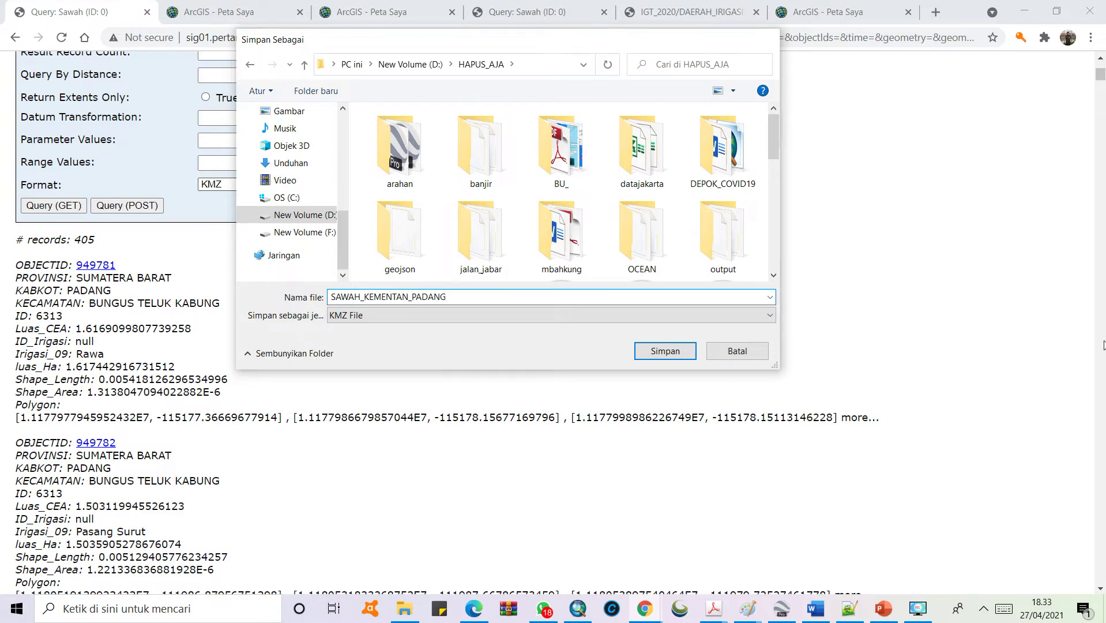
{"action": "key", "text": "Return"}
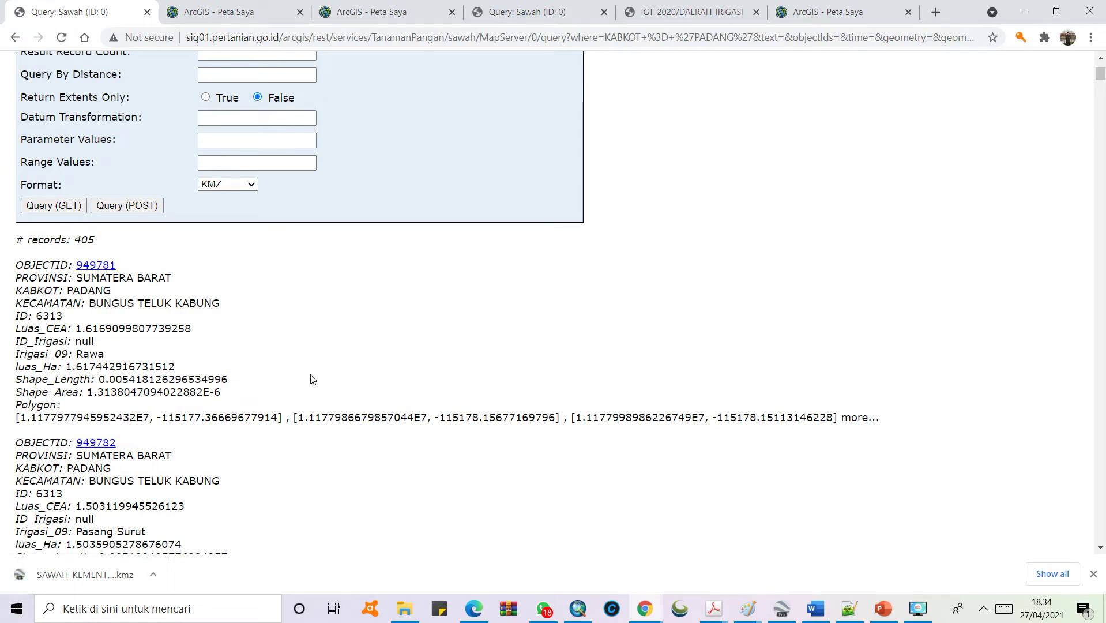
Open the IGT_2020/DAERAH_IRIGASI MapServer in ArcGIS Online Map Viewer and switch to the map of it that is already loaded
{"action": "scroll", "coordinate": [483, 299], "scroll_direction": "up", "scroll_amount": 1}
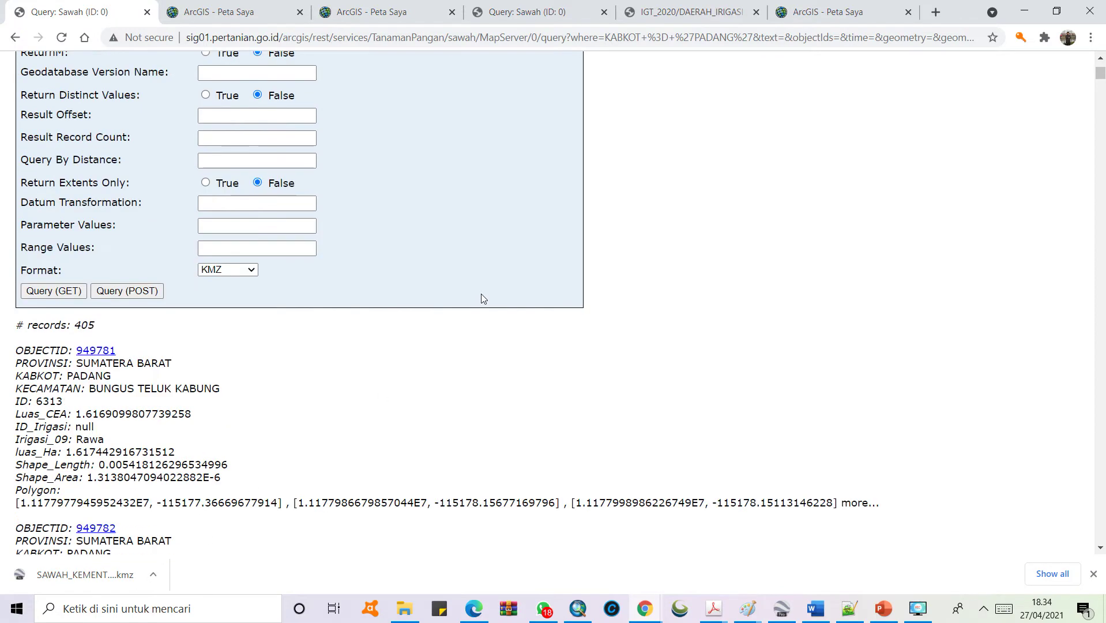
{"action": "scroll", "coordinate": [482, 296], "scroll_direction": "up", "scroll_amount": 8}
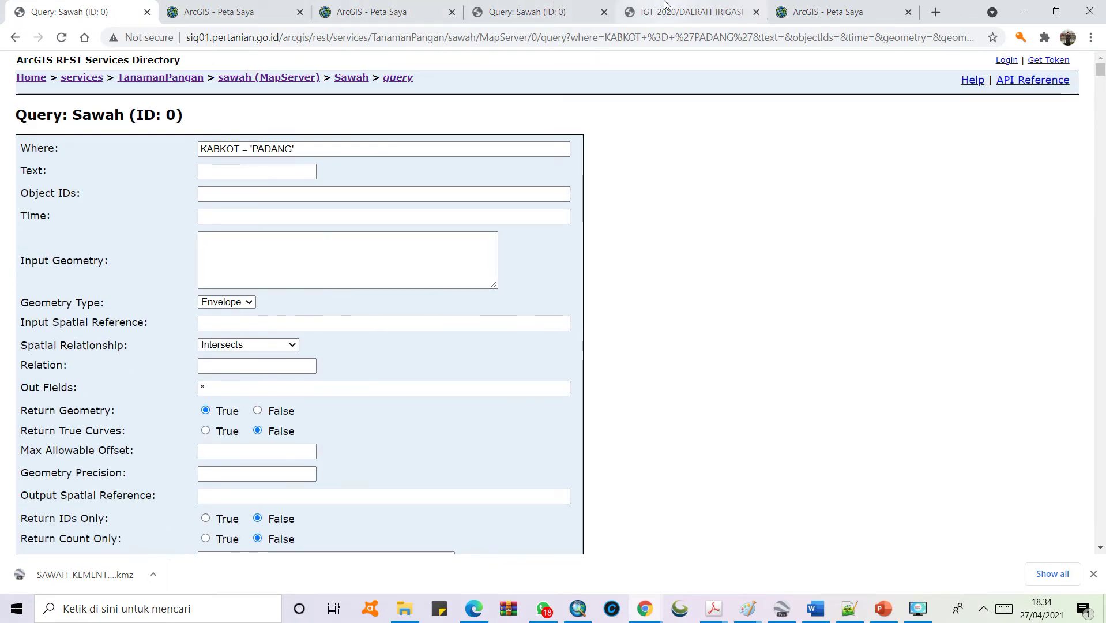
{"action": "left_click", "coordinate": [665, 5]}
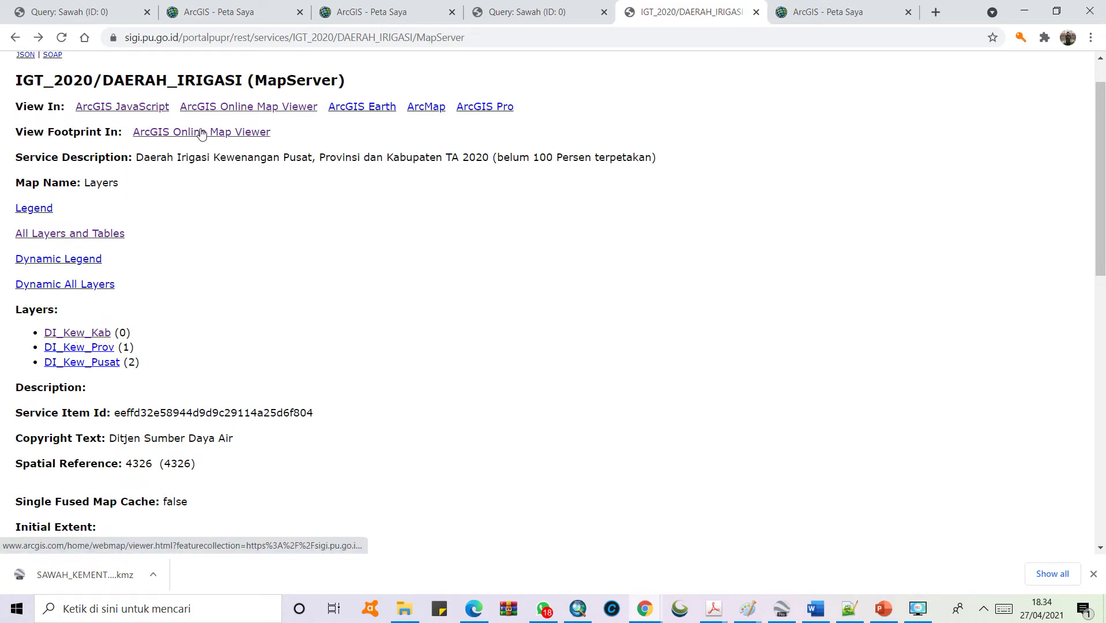
{"action": "left_click", "coordinate": [248, 110]}
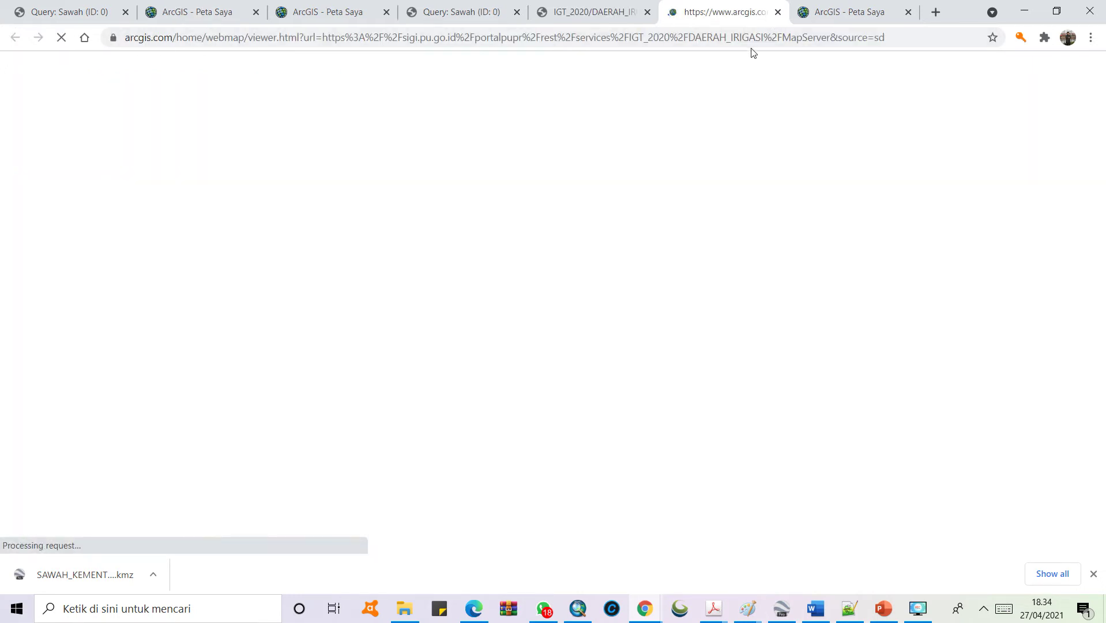
{"action": "left_click", "coordinate": [842, 11]}
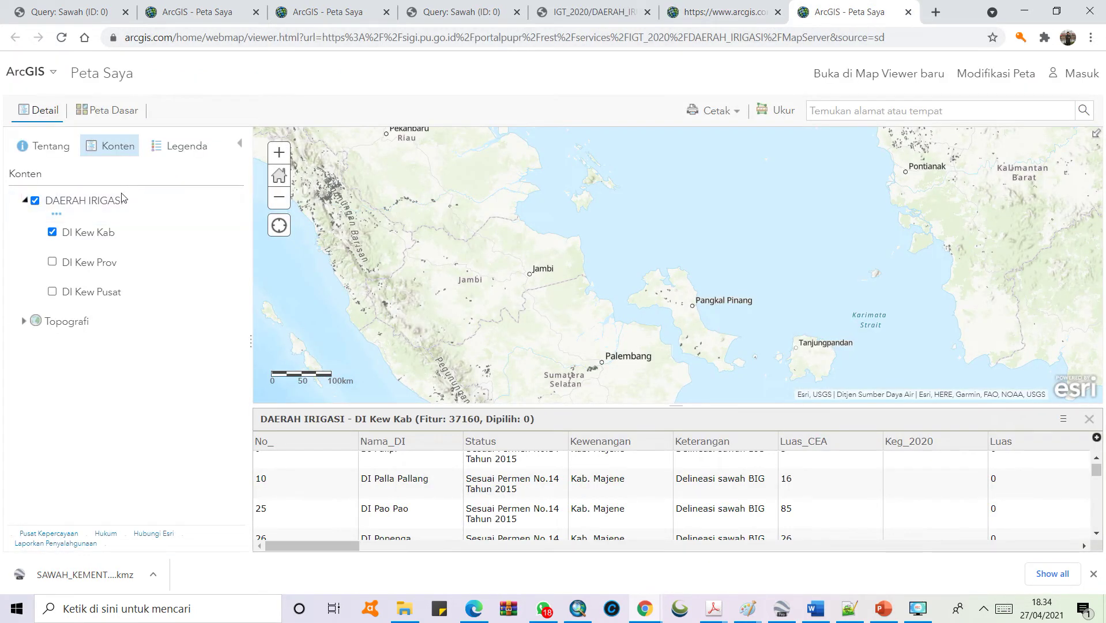
Examine the columns and rows of the DI Kew Kab attribute table for a field identifying the regency or city
{"action": "mouse_move", "coordinate": [90, 248]}
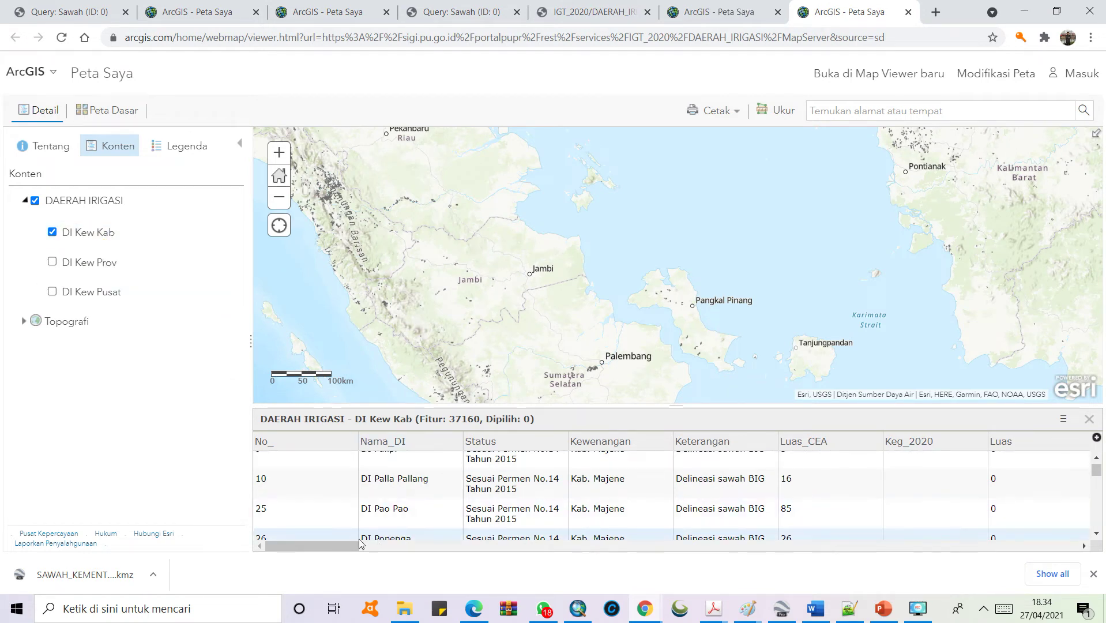
{"action": "left_click_drag", "start_coordinate": [326, 544], "coordinate": [308, 554]}
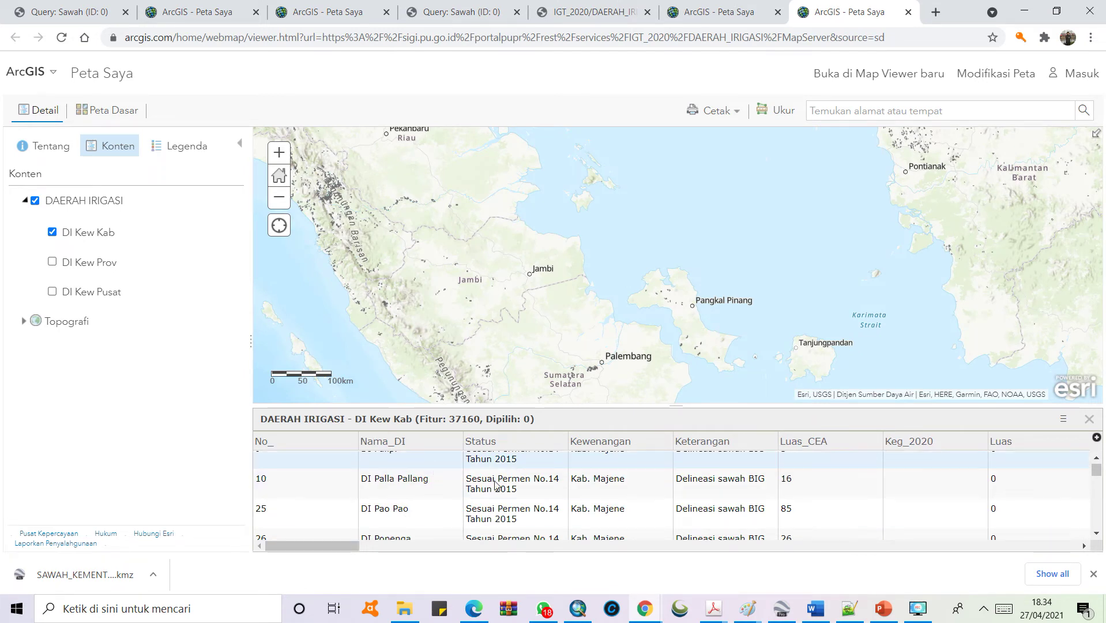
{"action": "left_click_drag", "start_coordinate": [355, 552], "coordinate": [420, 553]}
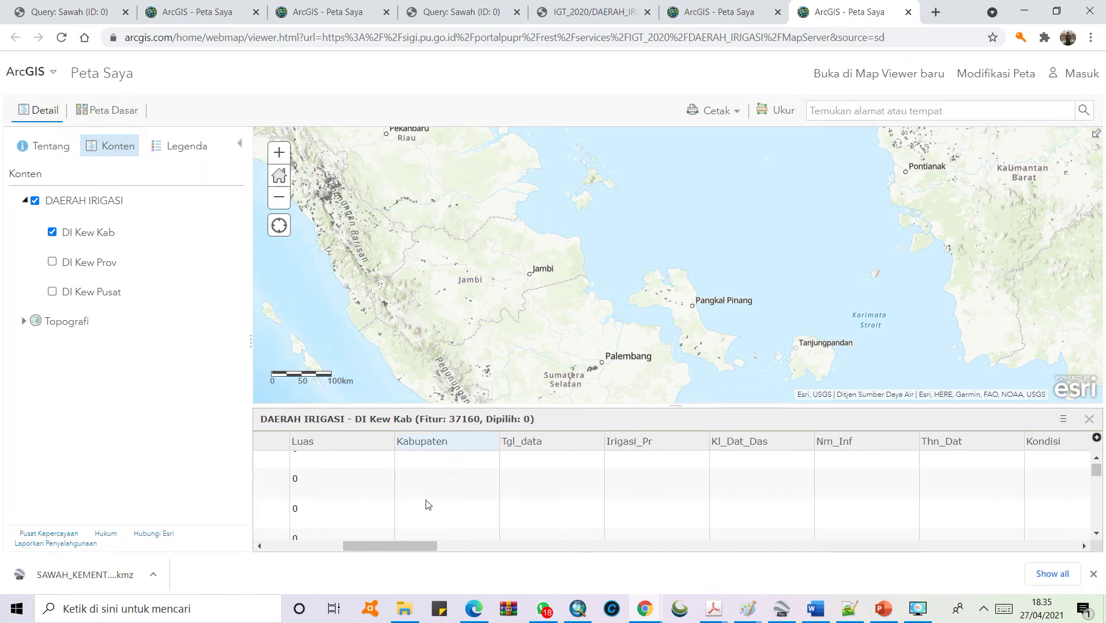
{"action": "left_click_drag", "start_coordinate": [380, 546], "coordinate": [515, 564]}
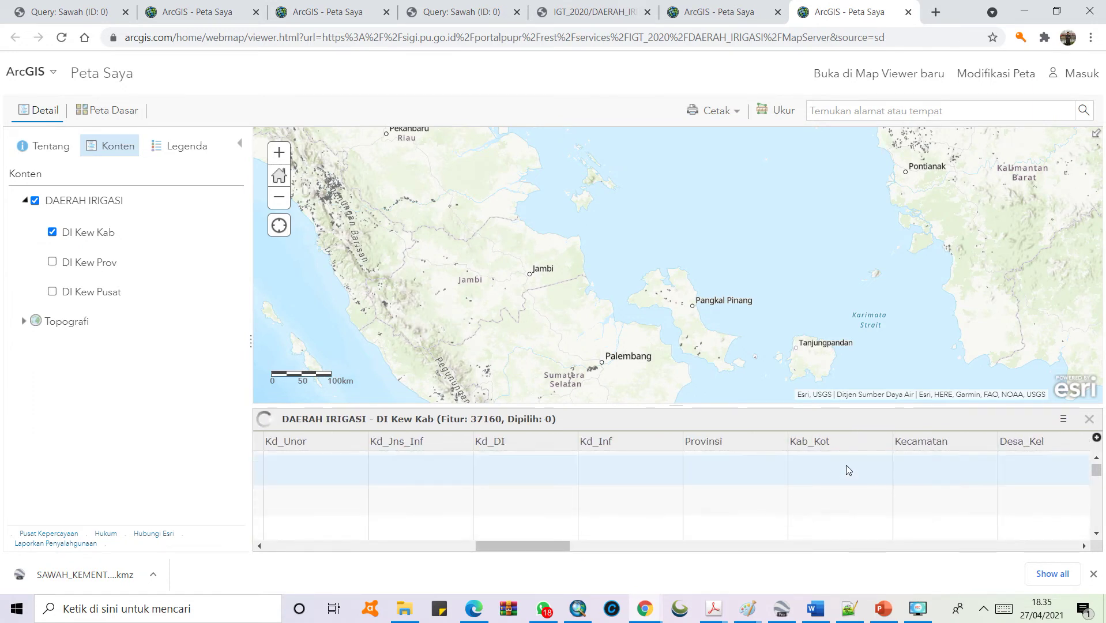
{"action": "scroll", "coordinate": [846, 469], "scroll_direction": "down", "scroll_amount": 3}
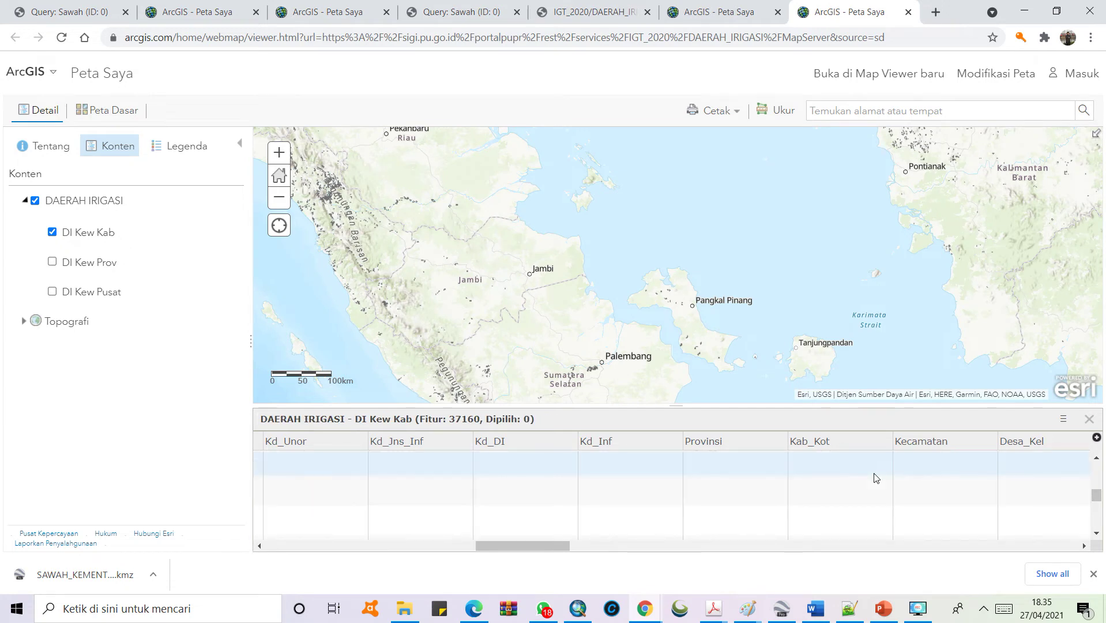
{"action": "left_click_drag", "start_coordinate": [524, 546], "coordinate": [306, 548]}
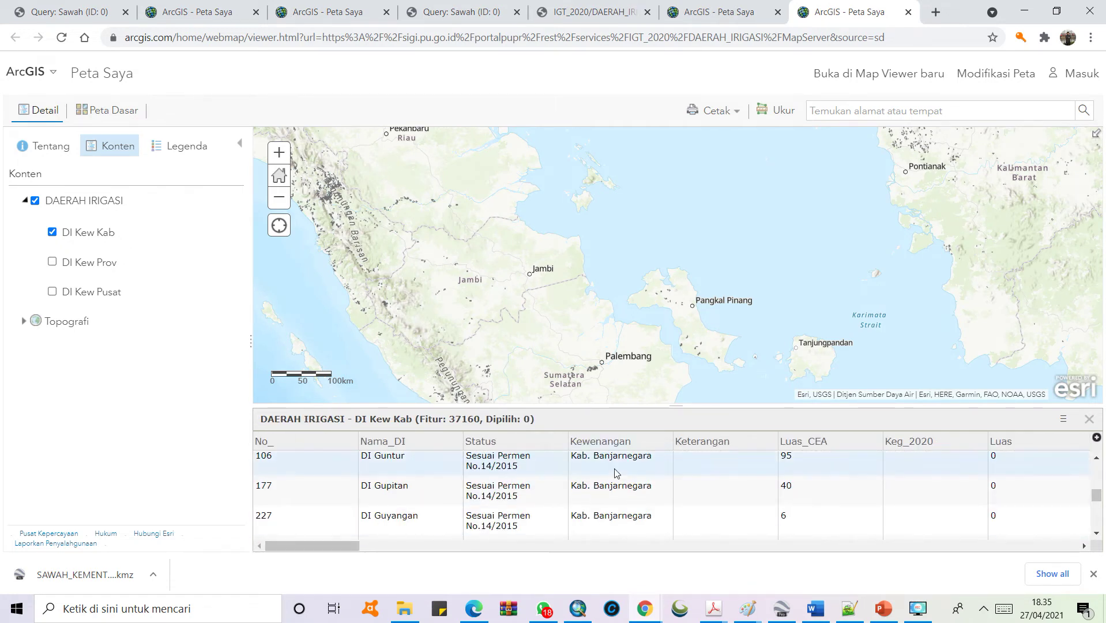
{"action": "scroll", "coordinate": [617, 473], "scroll_direction": "down", "scroll_amount": 10}
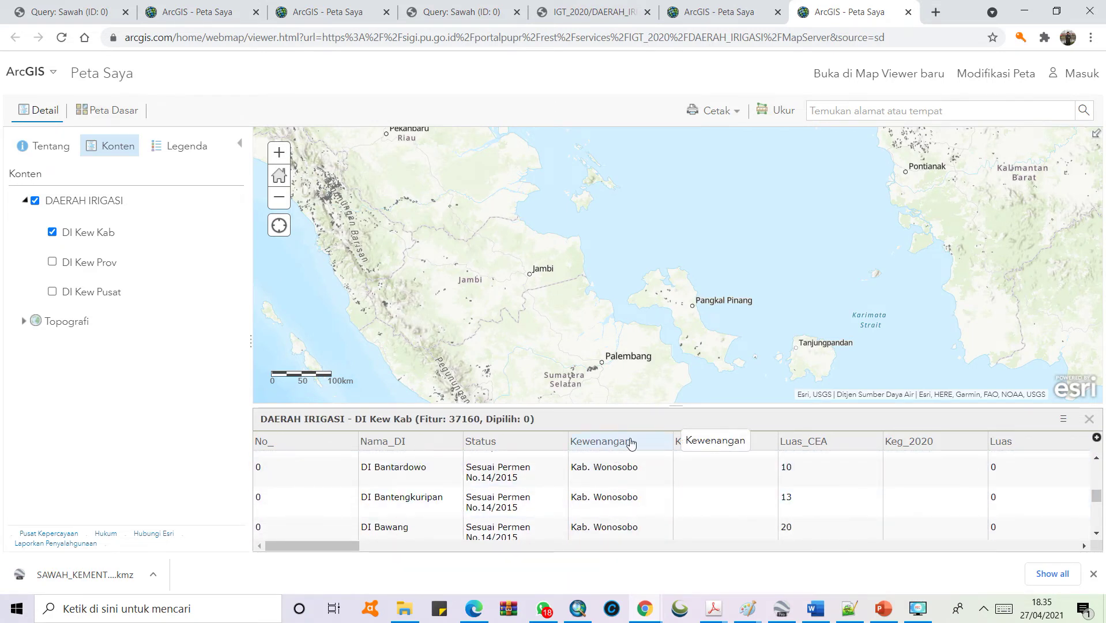
Check the Kewenangan values in the DI Kew Kab attribute table and open the layer's filter settings
{"action": "scroll", "coordinate": [608, 496], "scroll_direction": "down", "scroll_amount": 3}
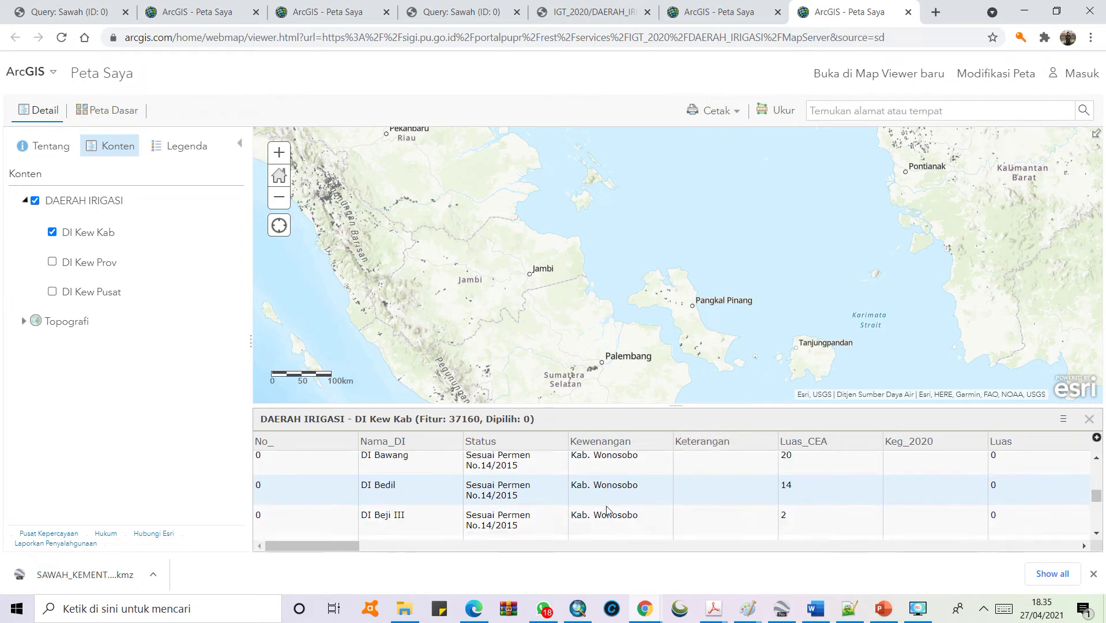
{"action": "scroll", "coordinate": [618, 490], "scroll_direction": "down", "scroll_amount": 1}
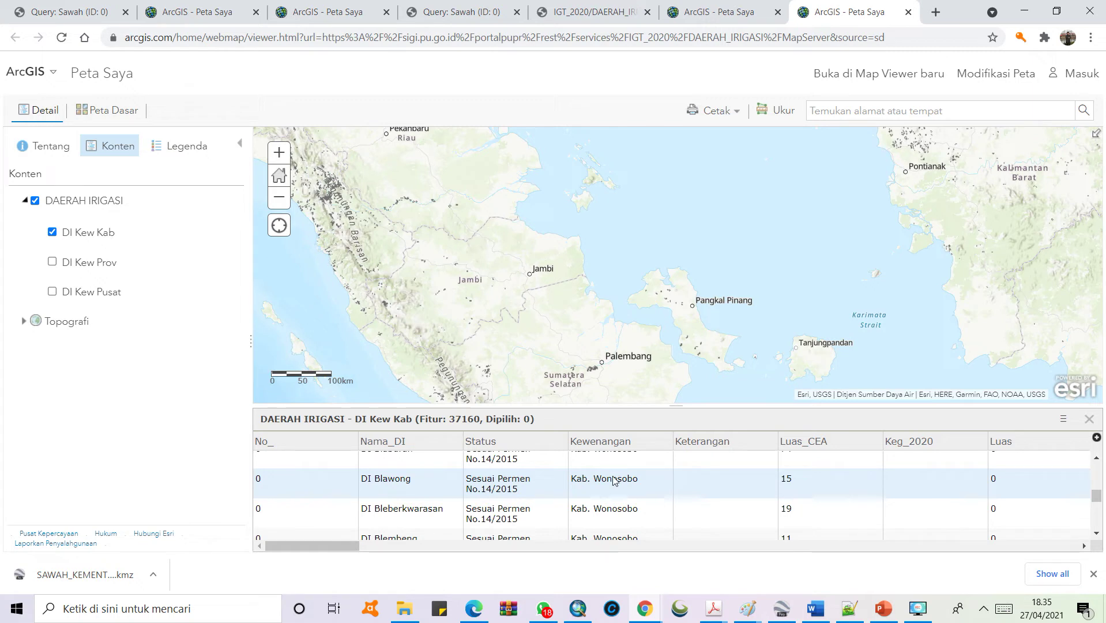
{"action": "left_click", "coordinate": [1063, 421]}
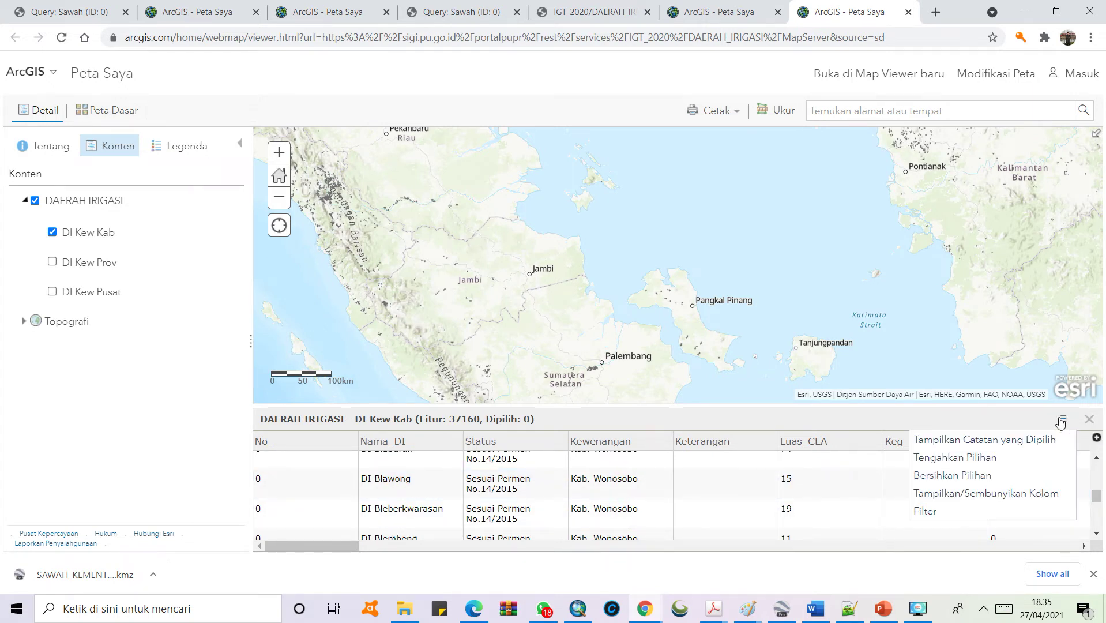
{"action": "left_click", "coordinate": [925, 512]}
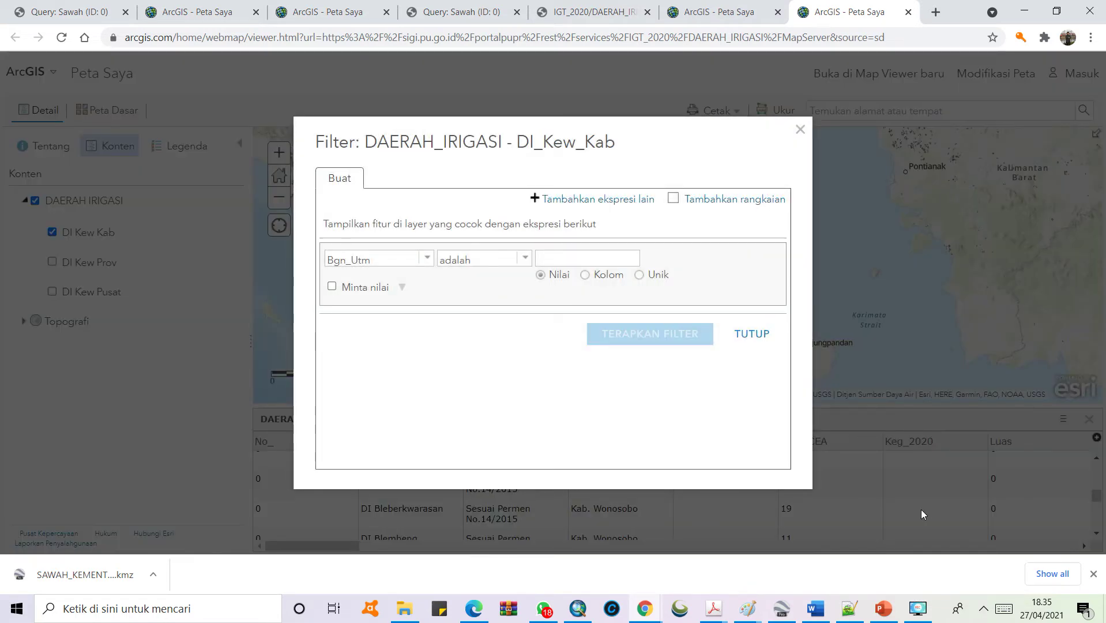
Build the filter expression on the Kewenangan field with the operator adalah and unique values (Unik) as the comparison source
{"action": "left_click", "coordinate": [426, 263]}
{"action": "scroll", "coordinate": [387, 321], "scroll_direction": "down", "scroll_amount": 2}
{"action": "scroll", "coordinate": [392, 325], "scroll_direction": "up", "scroll_amount": 2}
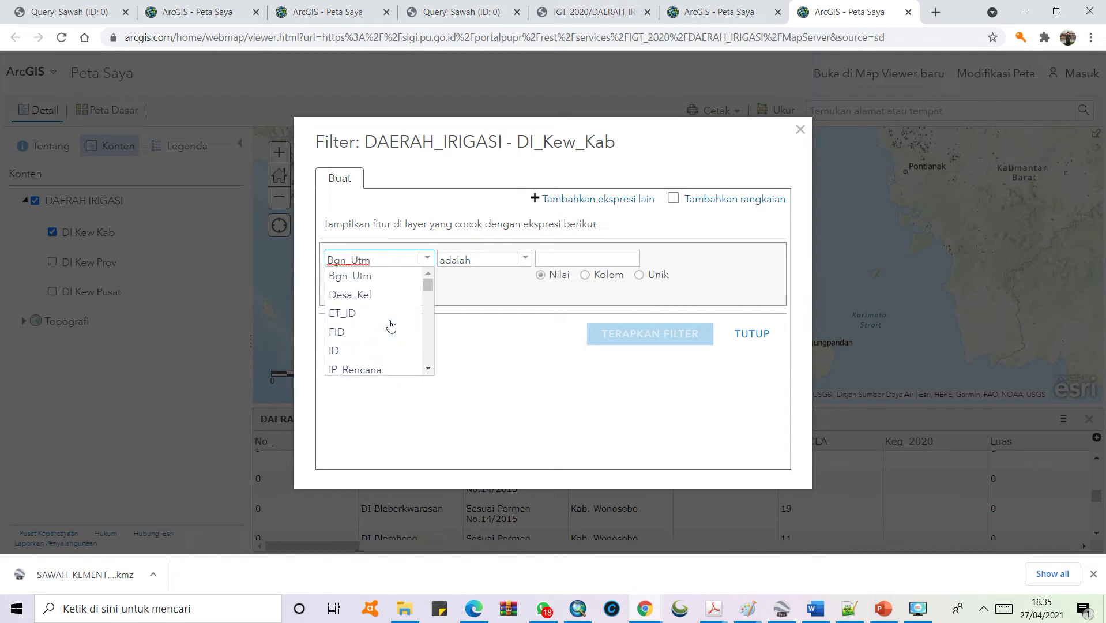
{"action": "scroll", "coordinate": [391, 326], "scroll_direction": "down", "scroll_amount": 5}
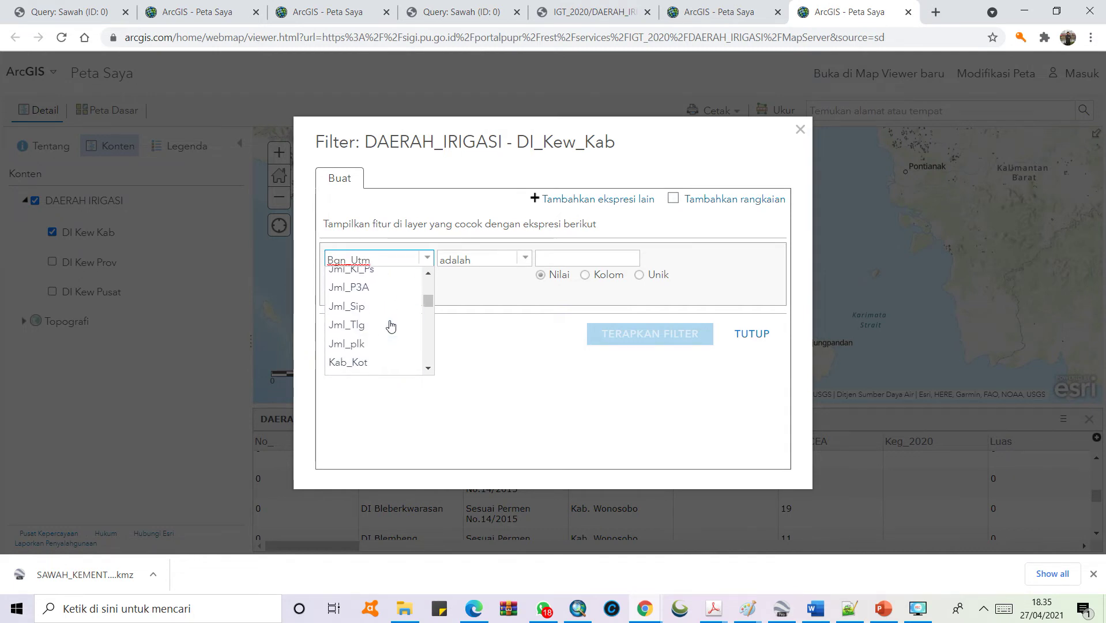
{"action": "scroll", "coordinate": [390, 327], "scroll_direction": "down", "scroll_amount": 3}
{"action": "scroll", "coordinate": [386, 332], "scroll_direction": "up", "scroll_amount": 2}
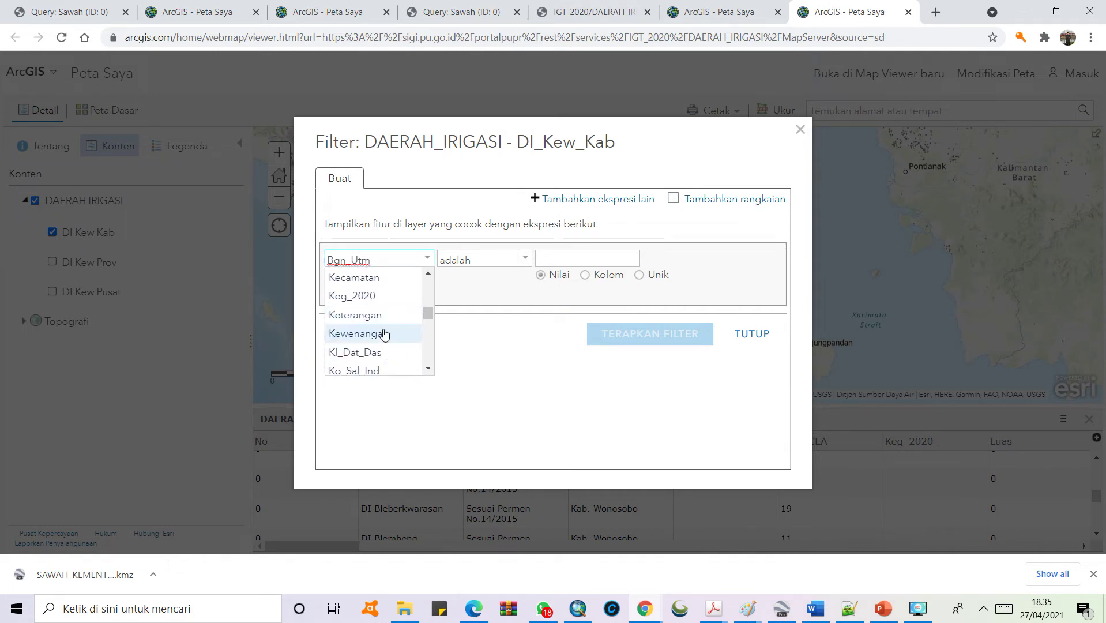
{"action": "left_click", "coordinate": [385, 334]}
{"action": "left_click", "coordinate": [525, 260]}
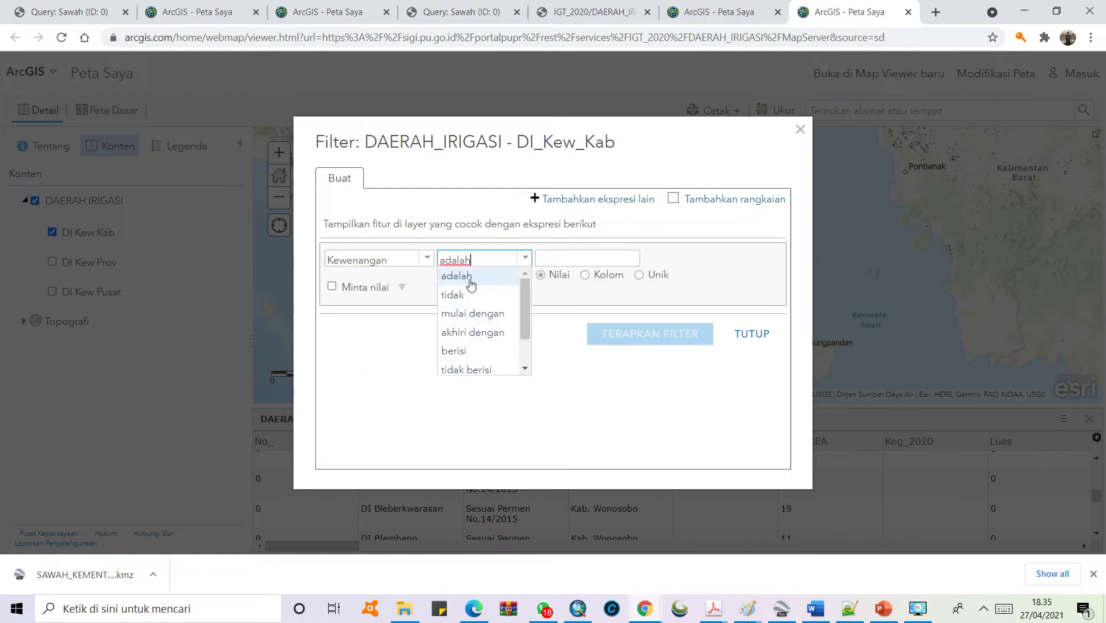
{"action": "left_click", "coordinate": [472, 281]}
{"action": "left_click", "coordinate": [640, 275]}
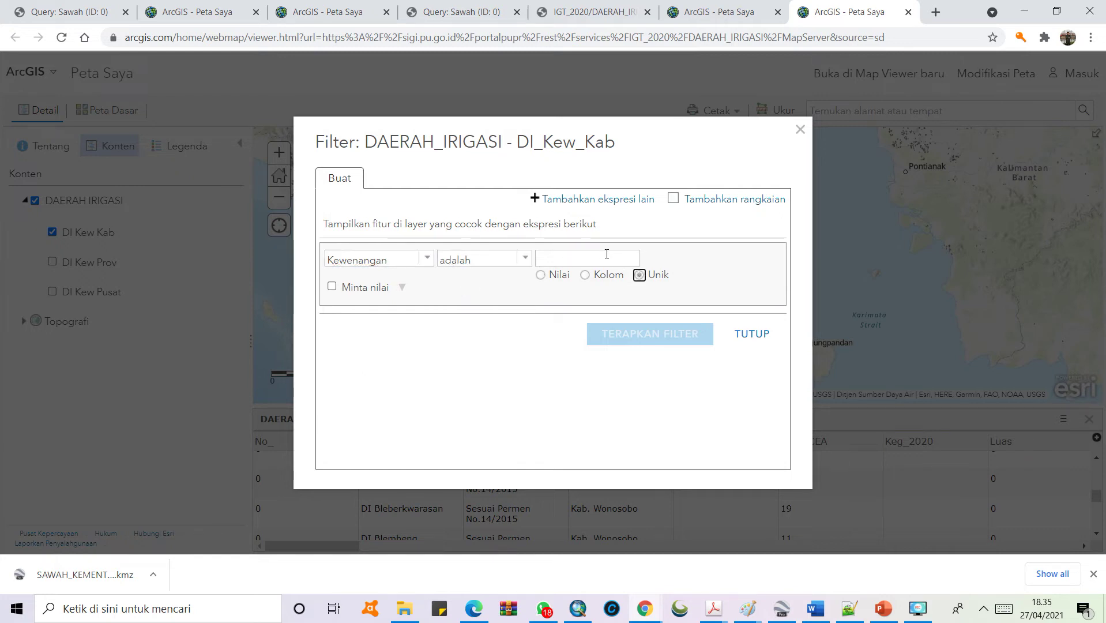
{"action": "left_click", "coordinate": [648, 258]}
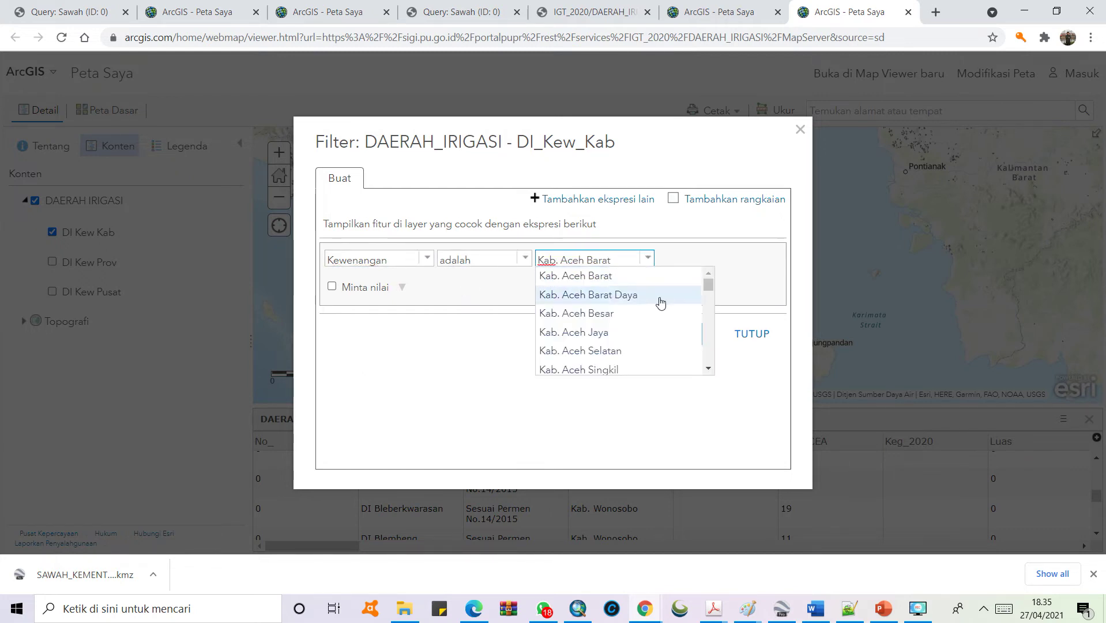
{"action": "scroll", "coordinate": [660, 303], "scroll_direction": "down", "scroll_amount": 20}
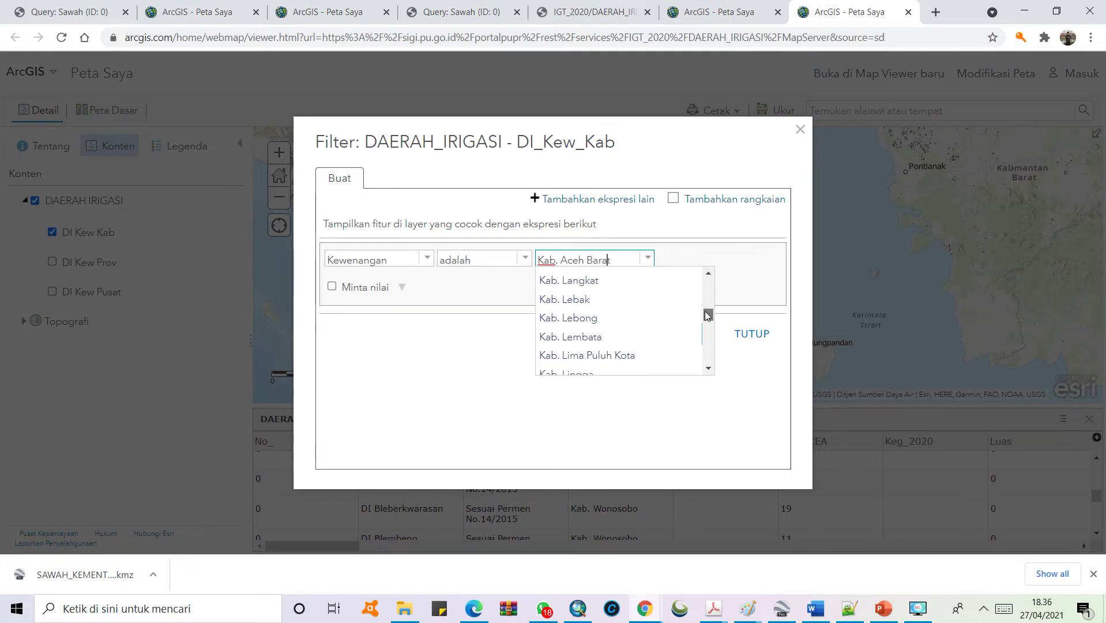
{"action": "left_click_drag", "start_coordinate": [708, 315], "coordinate": [708, 343]}
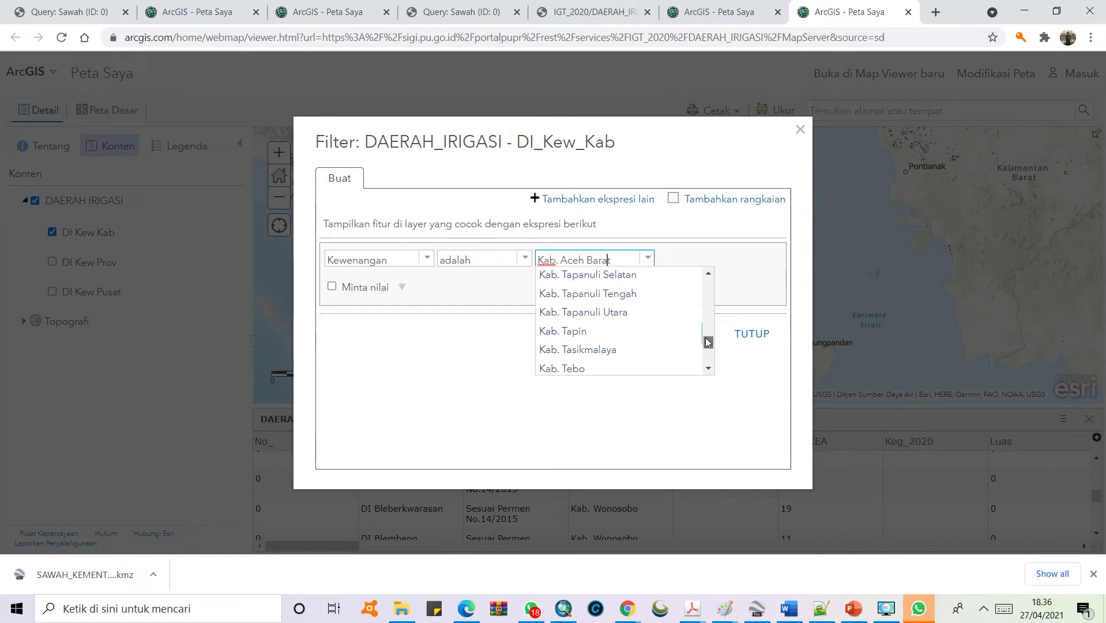
{"action": "left_click_drag", "start_coordinate": [708, 342], "coordinate": [708, 345]}
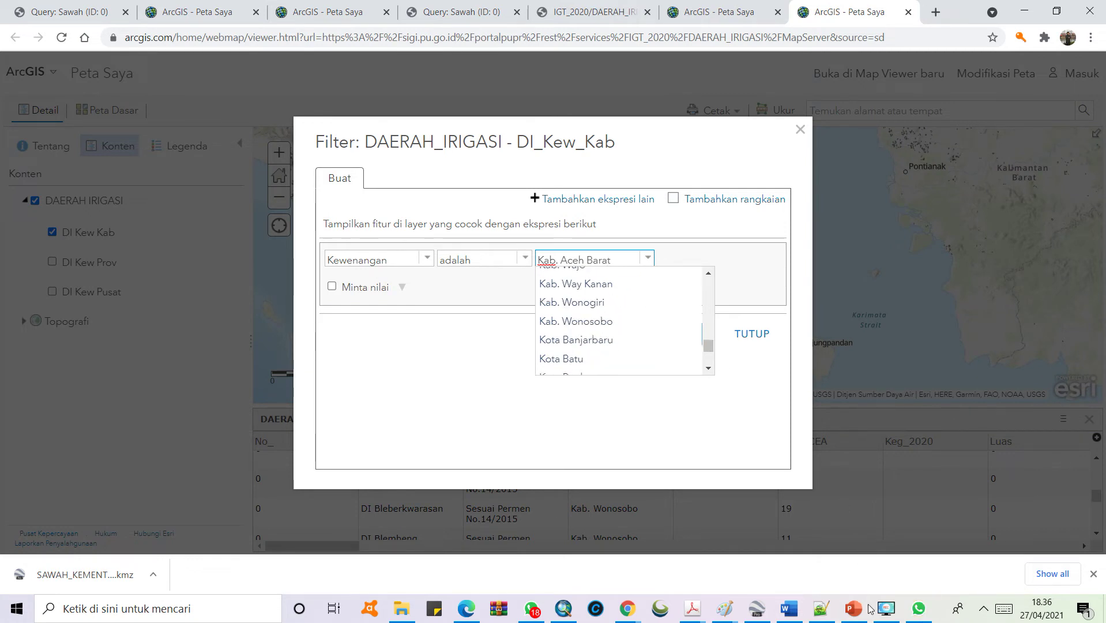
{"action": "left_click", "coordinate": [886, 609]}
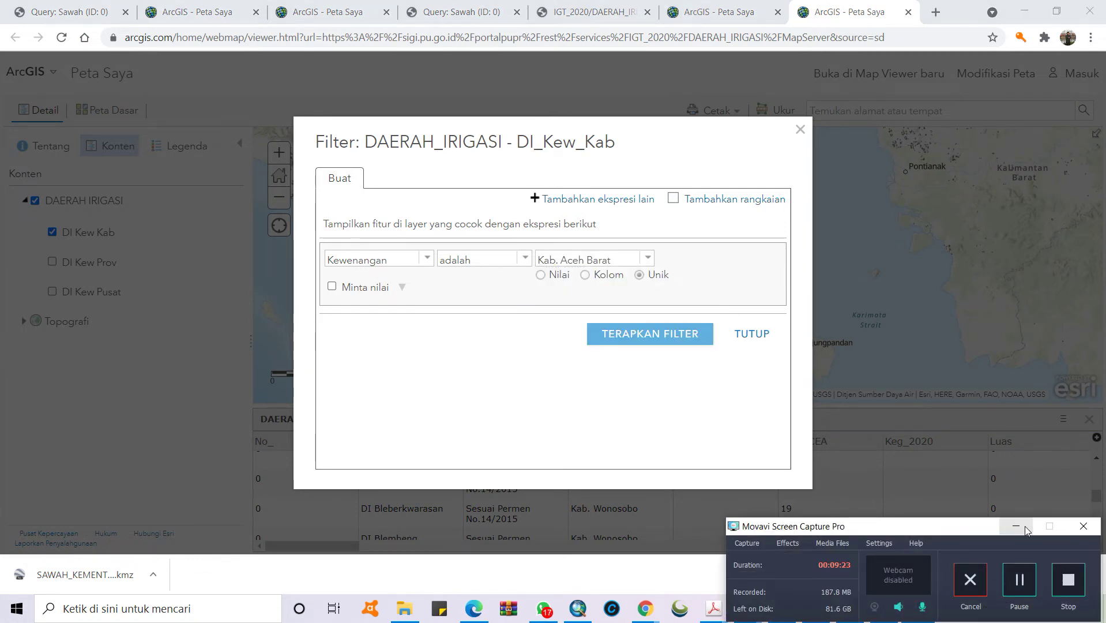
{"action": "left_click", "coordinate": [934, 458]}
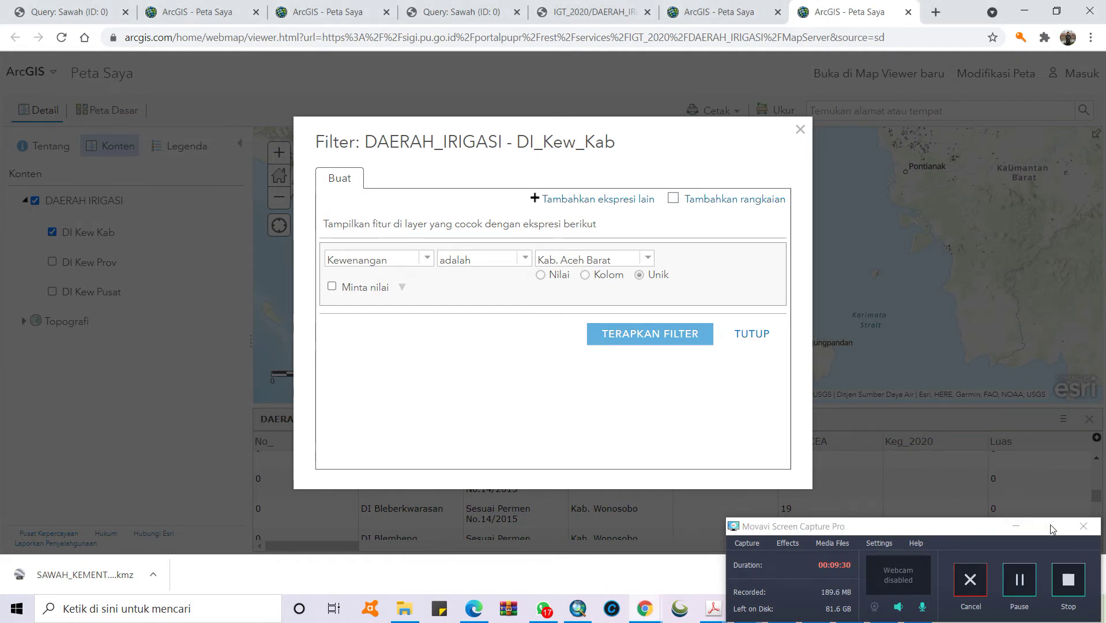
{"action": "left_click", "coordinate": [919, 573]}
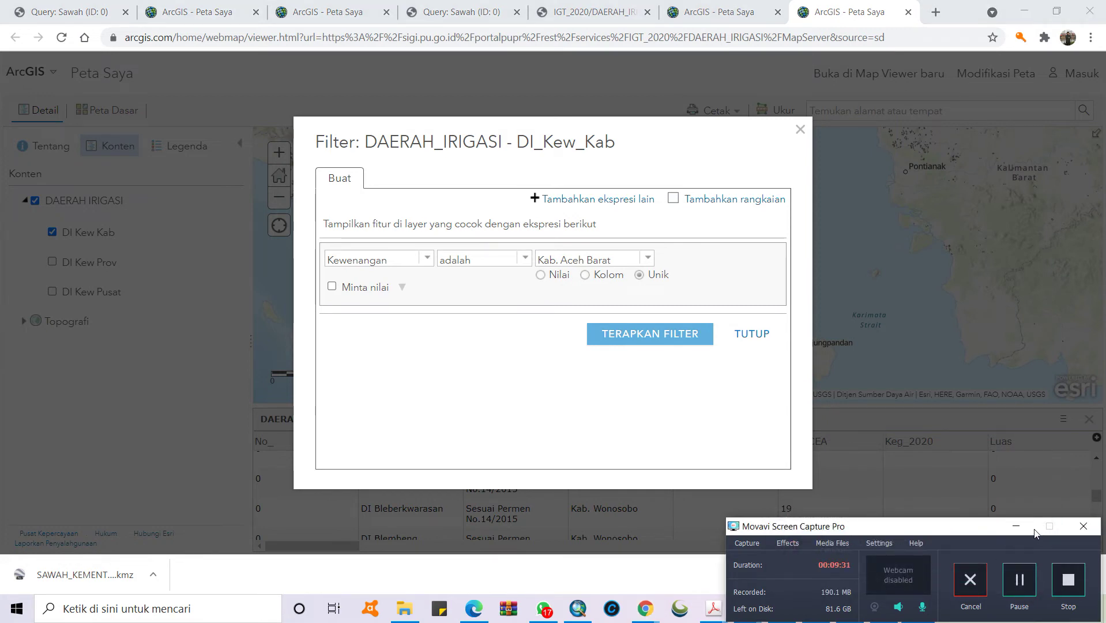
{"action": "left_click", "coordinate": [1016, 526]}
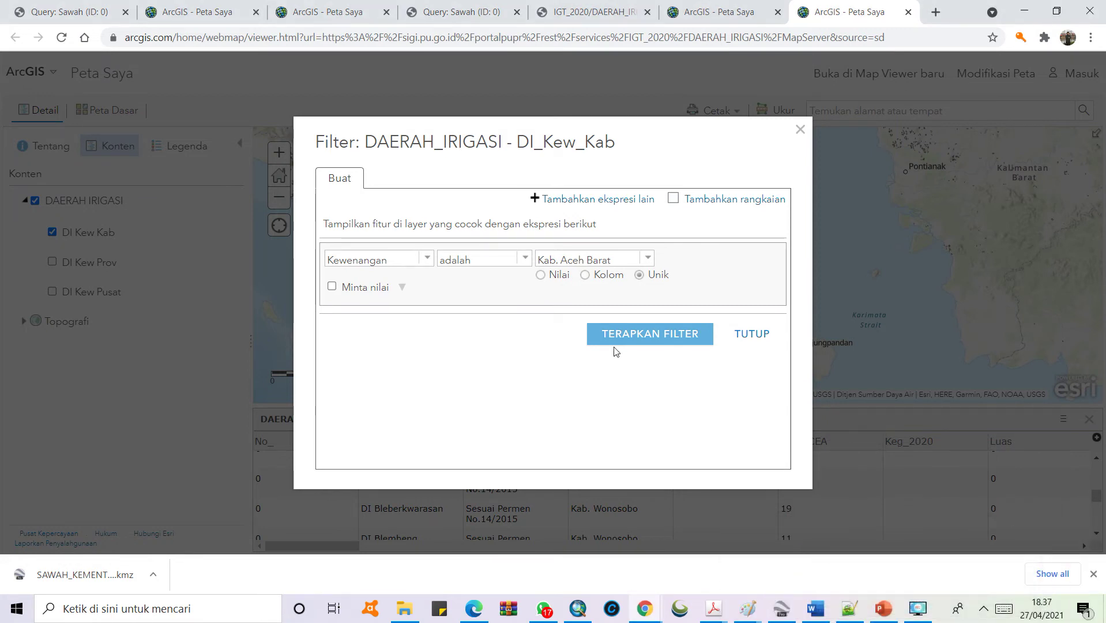
Choose Kota Padang as the unique value for the Kewenangan filter expression
{"action": "left_click", "coordinate": [647, 267]}
{"action": "scroll", "coordinate": [628, 359], "scroll_direction": "down", "scroll_amount": 10}
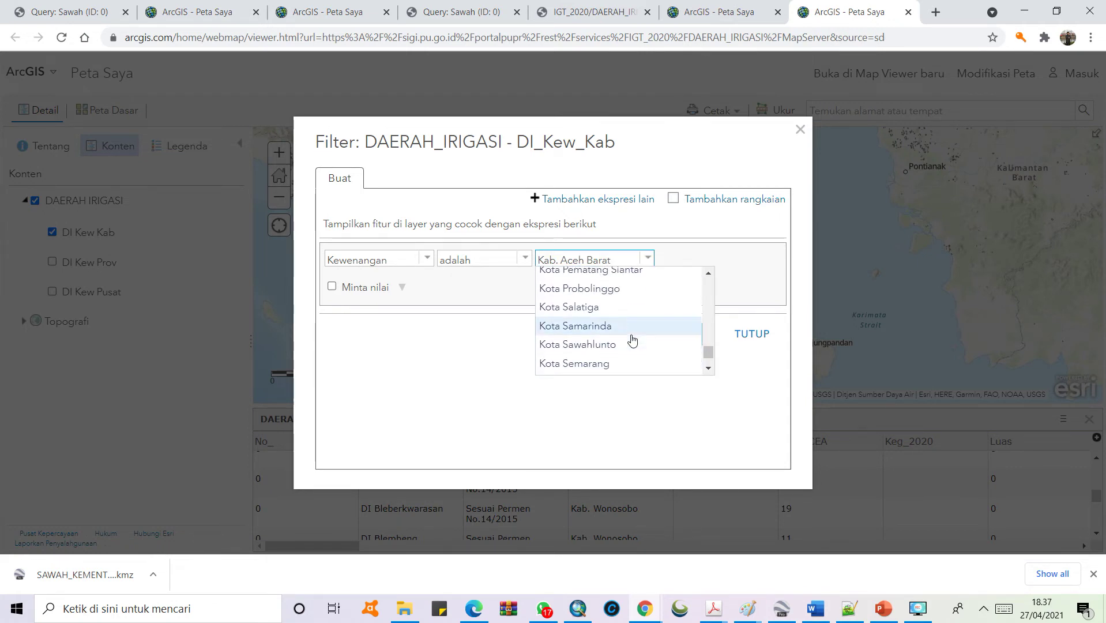
{"action": "scroll", "coordinate": [633, 340], "scroll_direction": "down", "scroll_amount": 3}
{"action": "scroll", "coordinate": [633, 341], "scroll_direction": "up", "scroll_amount": 5}
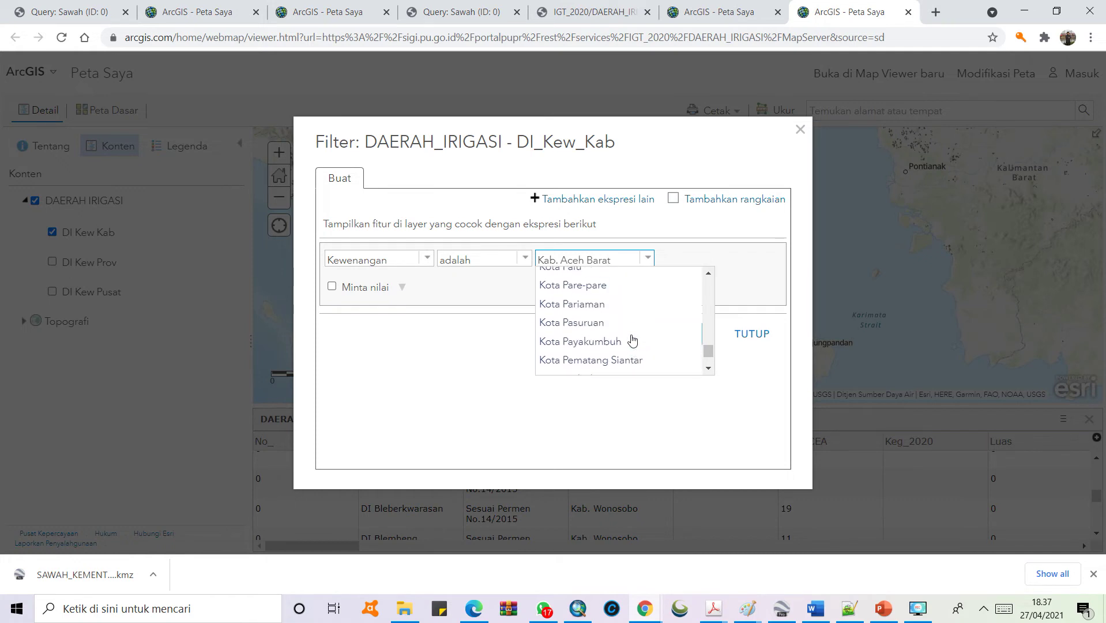
{"action": "scroll", "coordinate": [632, 340], "scroll_direction": "up", "scroll_amount": 4}
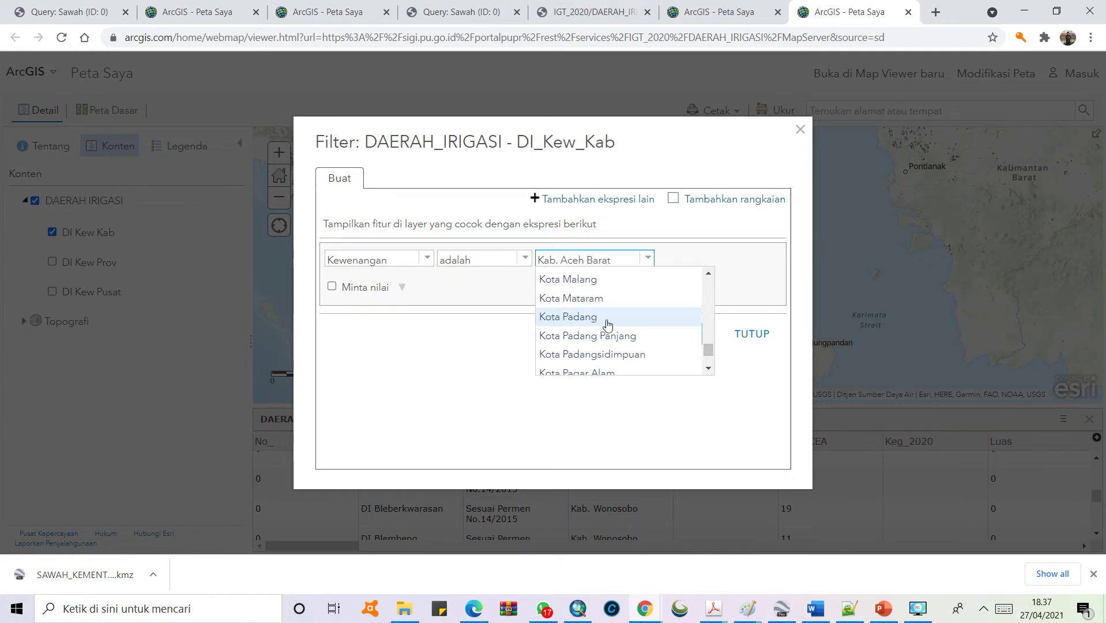
{"action": "left_click", "coordinate": [608, 324]}
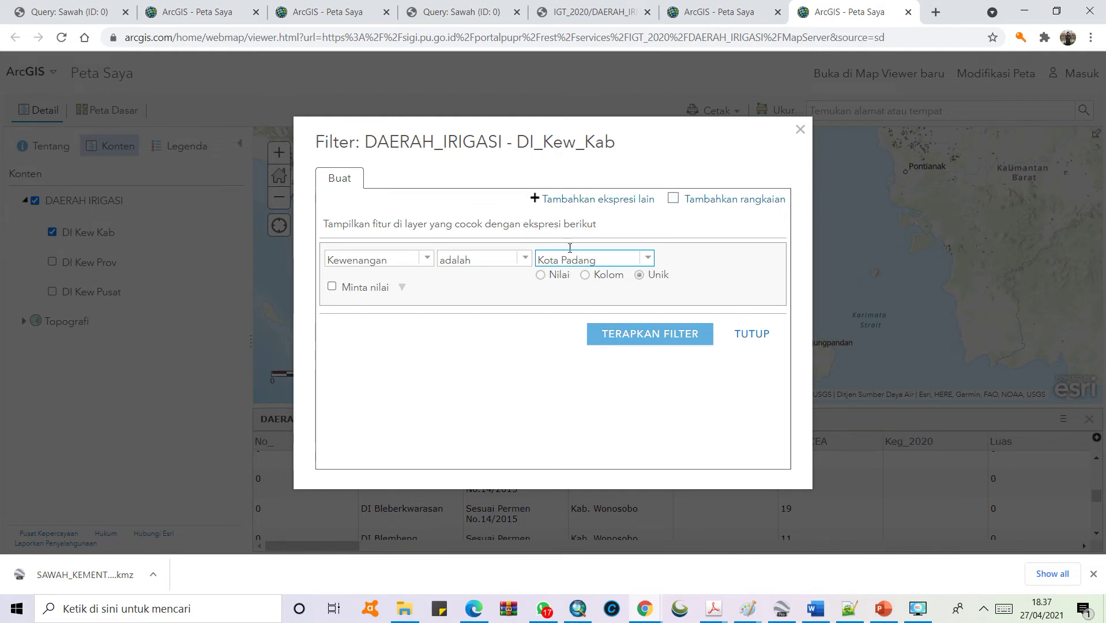
Return to the DAERAH_IRIGASI MapServer page and open the Query form of its DI_Kew_Kab layer
{"action": "left_click", "coordinate": [573, 5]}
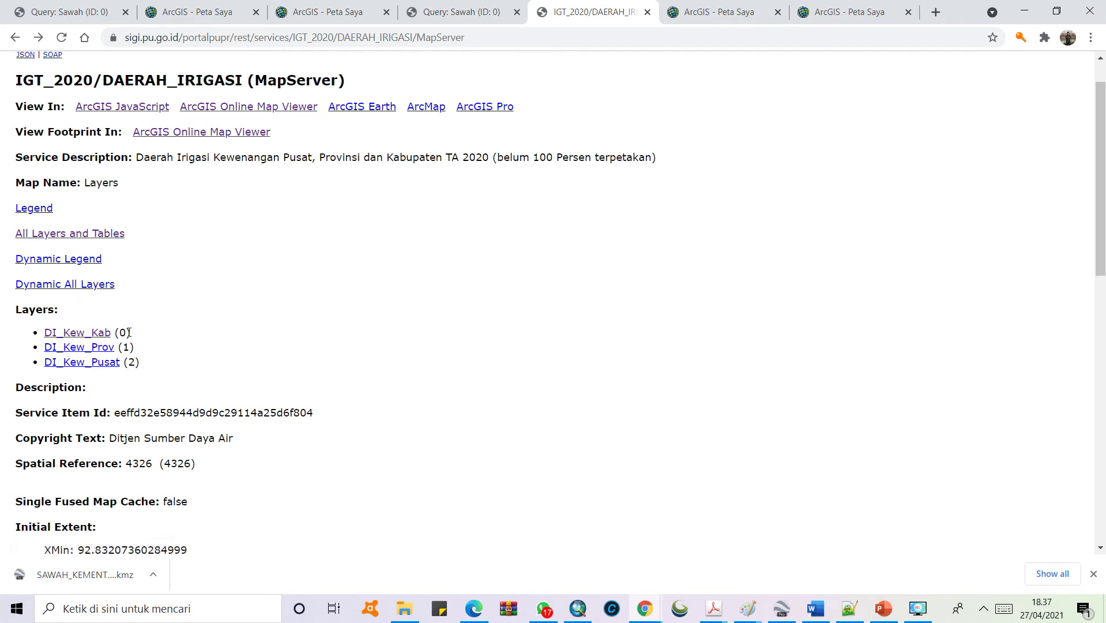
{"action": "left_click", "coordinate": [86, 335]}
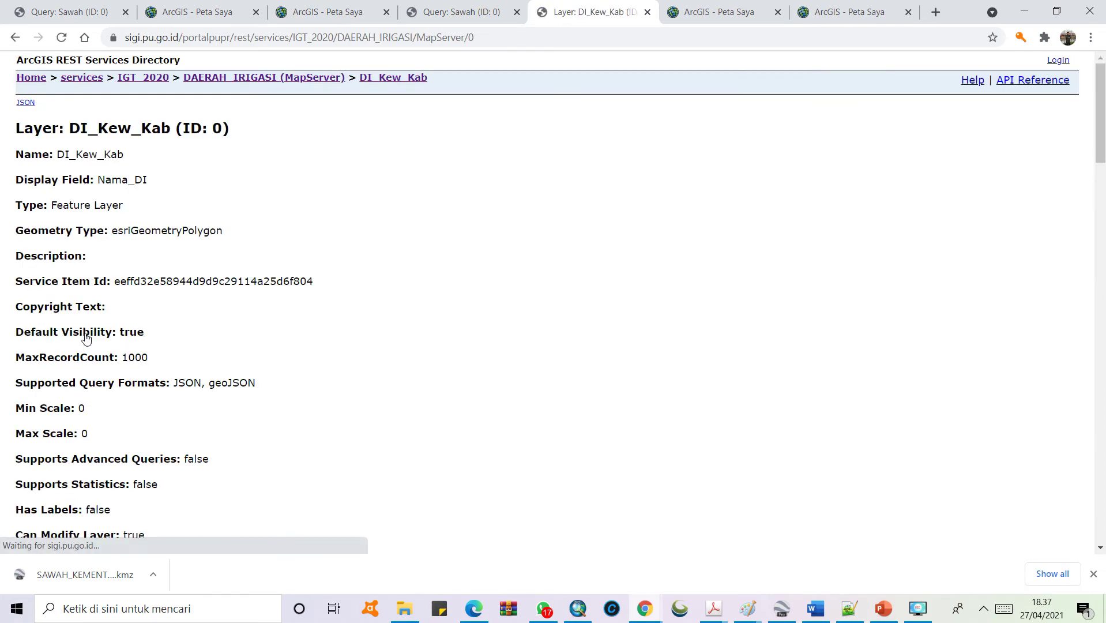
{"action": "scroll", "coordinate": [326, 248], "scroll_direction": "down", "scroll_amount": 7}
{"action": "scroll", "coordinate": [326, 248], "scroll_direction": "down", "scroll_amount": 20}
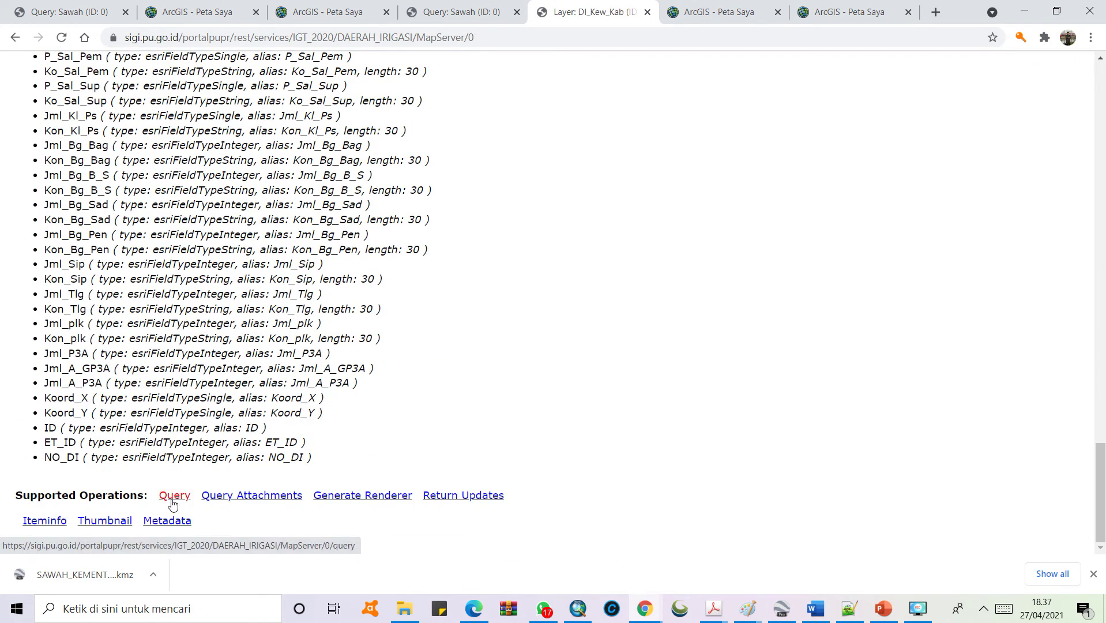
{"action": "left_click", "coordinate": [173, 497]}
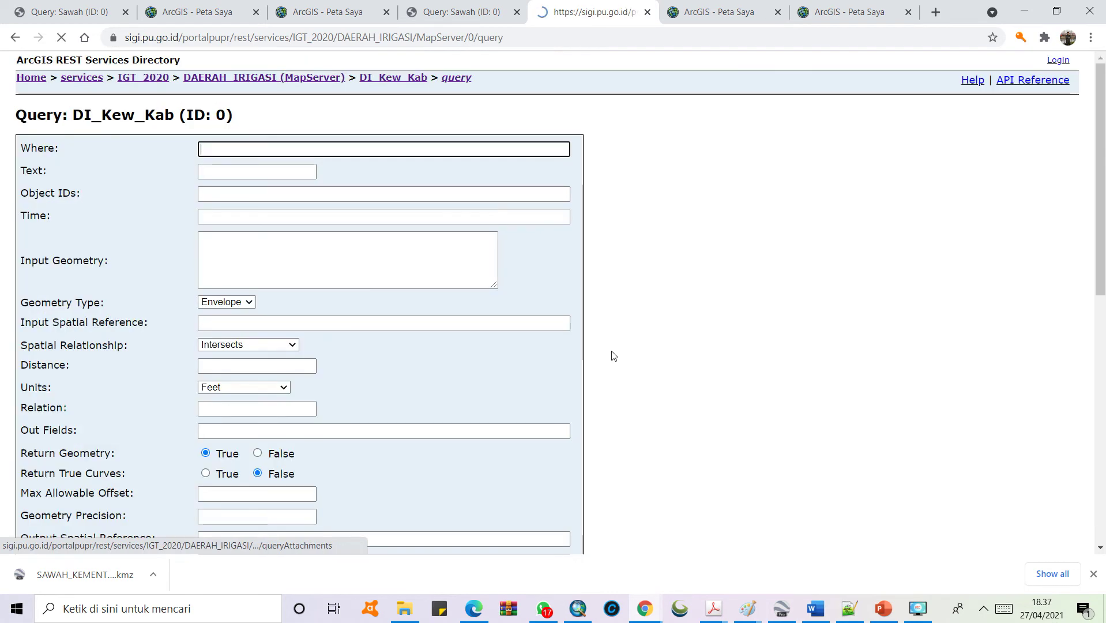
Copy the field name Kewenangan from the DI_Kew_Kab filter expression in the map viewer
{"action": "left_click", "coordinate": [214, 147]}
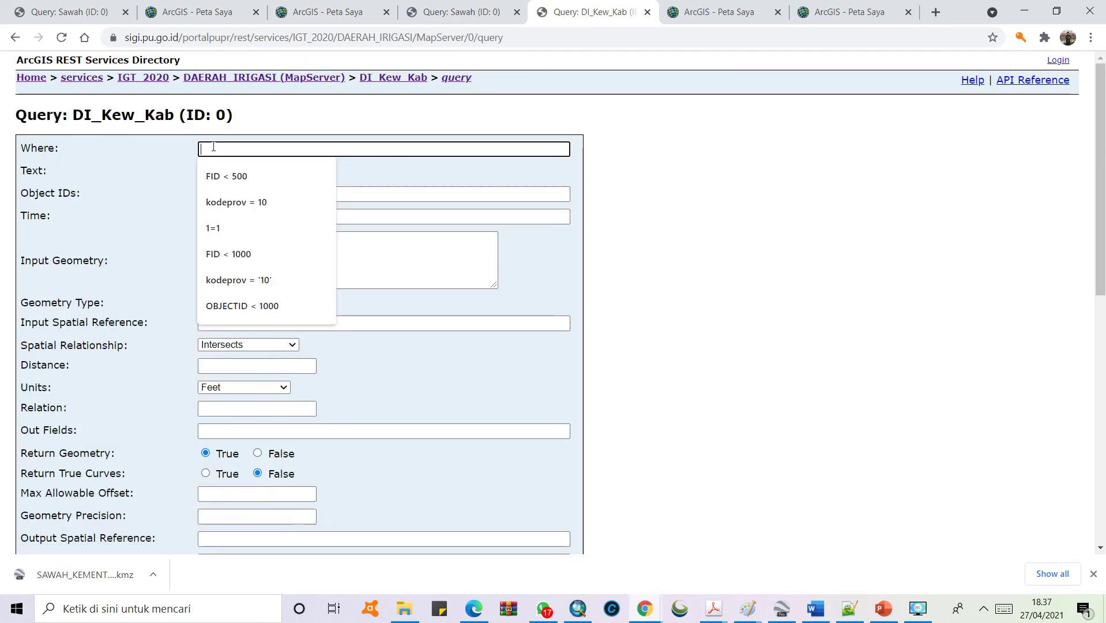
{"action": "left_click", "coordinate": [847, 12]}
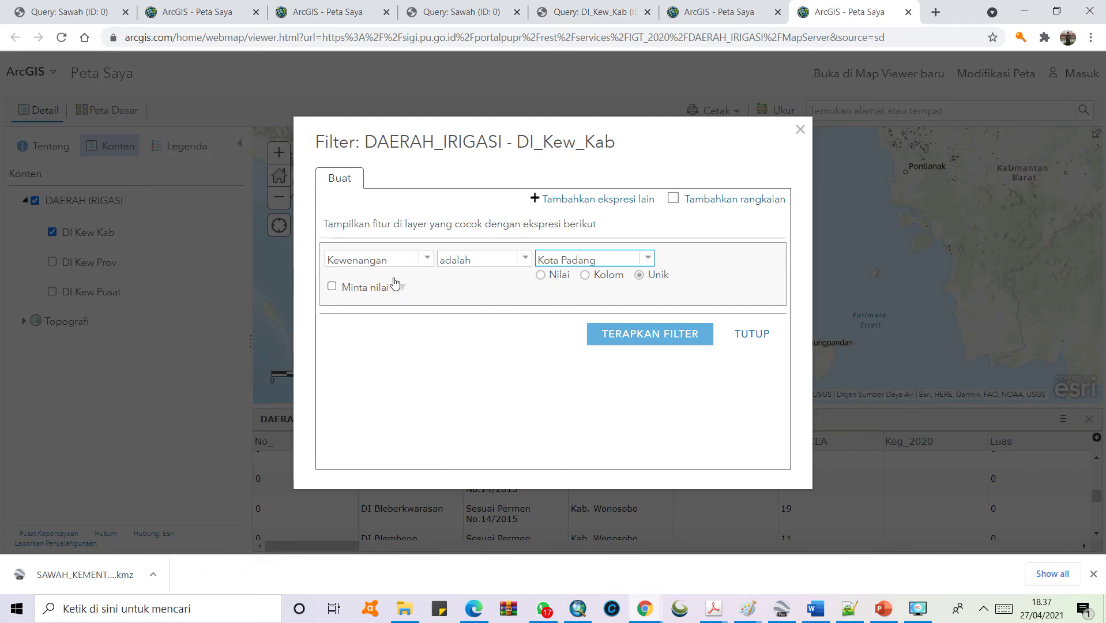
{"action": "double_click", "coordinate": [392, 260]}
{"action": "key", "text": "ctrl+c"}
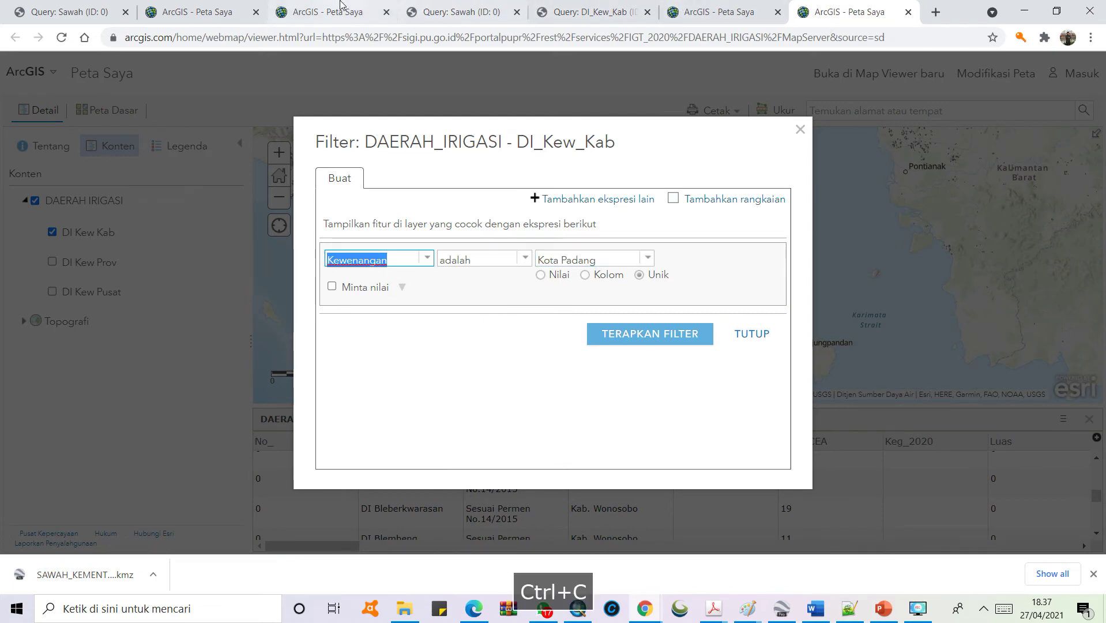
Back in the DI_Kew_Kab query form, enter the Where condition Kewenangan = 'Kota Padang' using the copied field name
{"action": "left_click", "coordinate": [467, 6]}
{"action": "left_click", "coordinate": [318, 12]}
{"action": "left_click", "coordinate": [191, 12]}
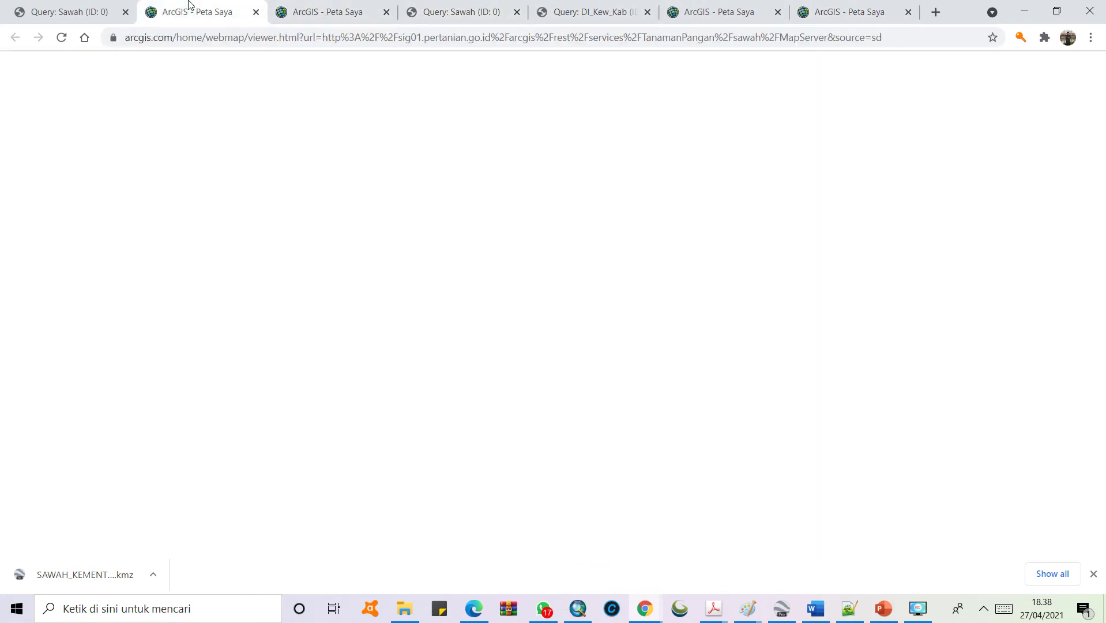
{"action": "left_click", "coordinate": [584, 11]}
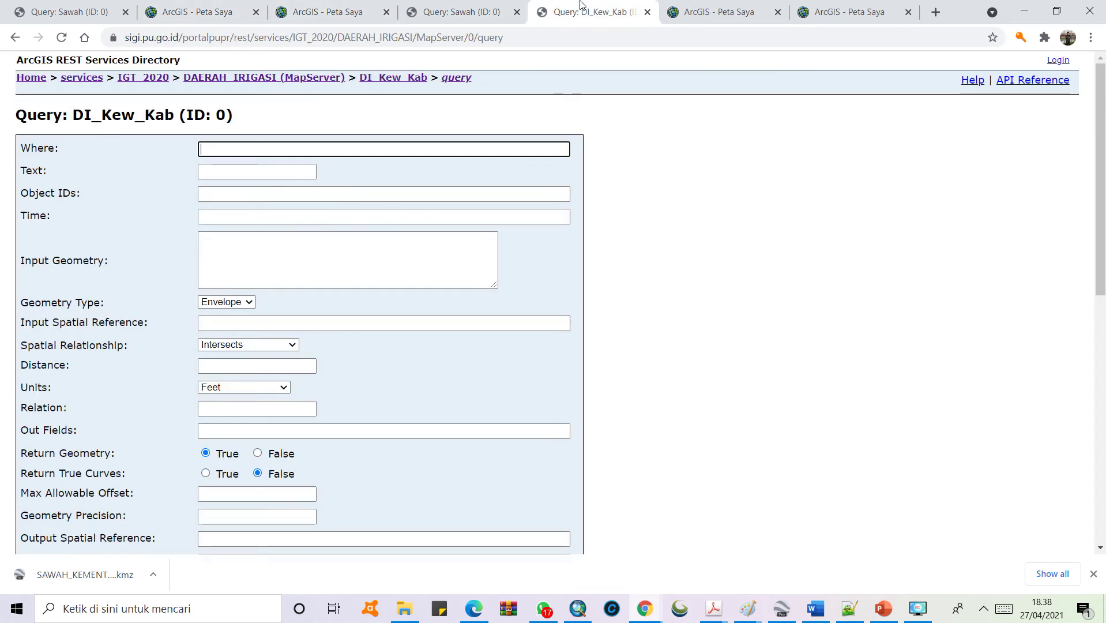
{"action": "left_click", "coordinate": [286, 149]}
{"action": "key", "text": "ctrl+v"}
{"action": "type", "text": "="}
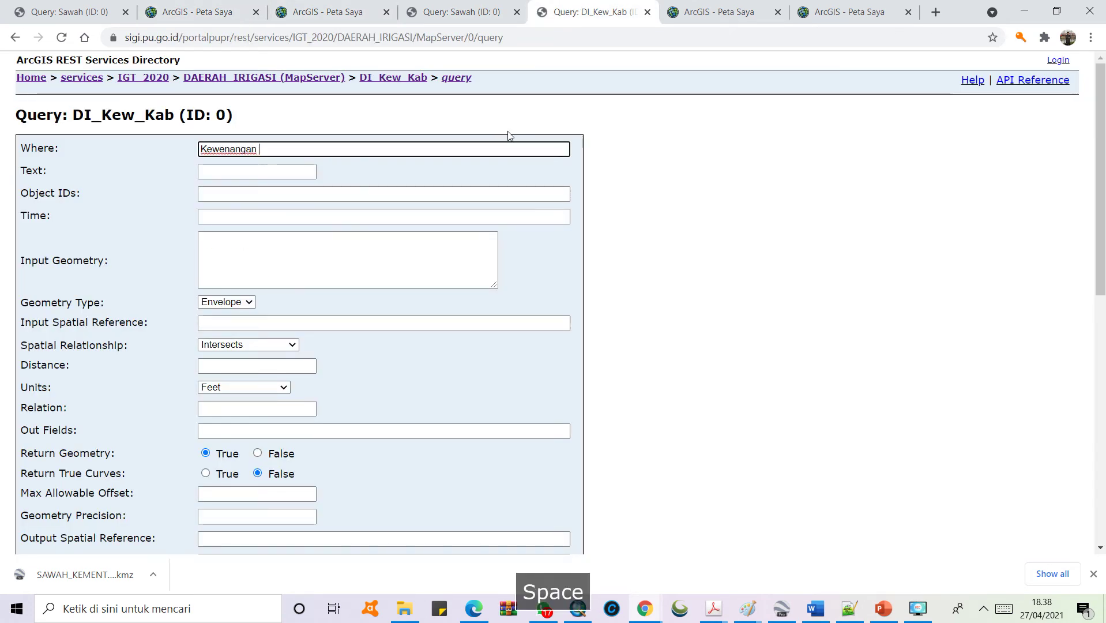
{"action": "type", "text": " '"}
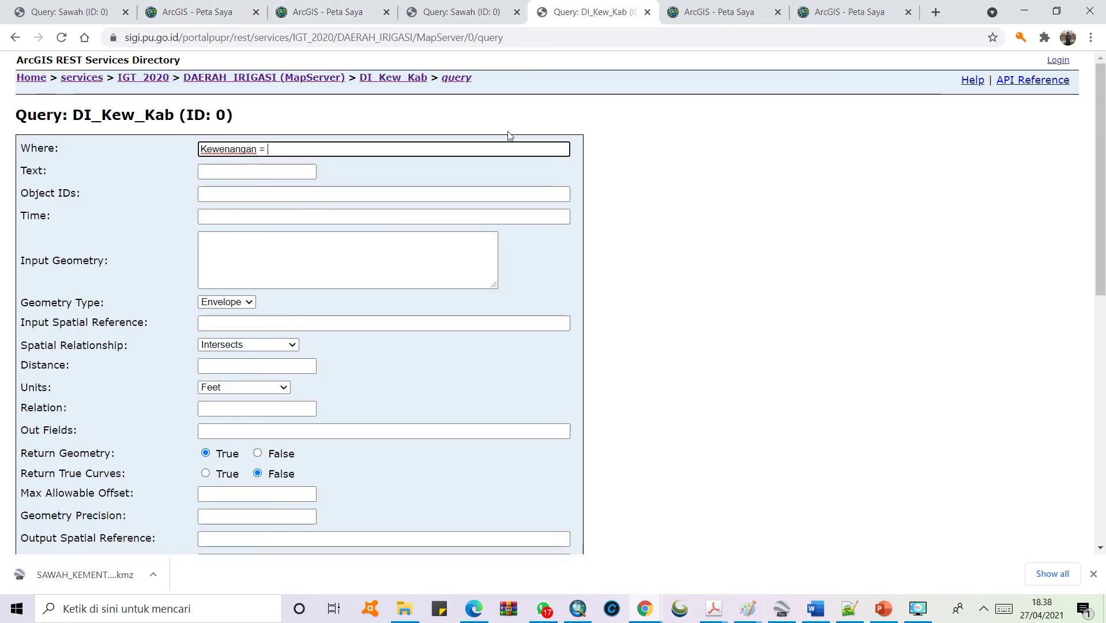
{"action": "type", "text": "k"}
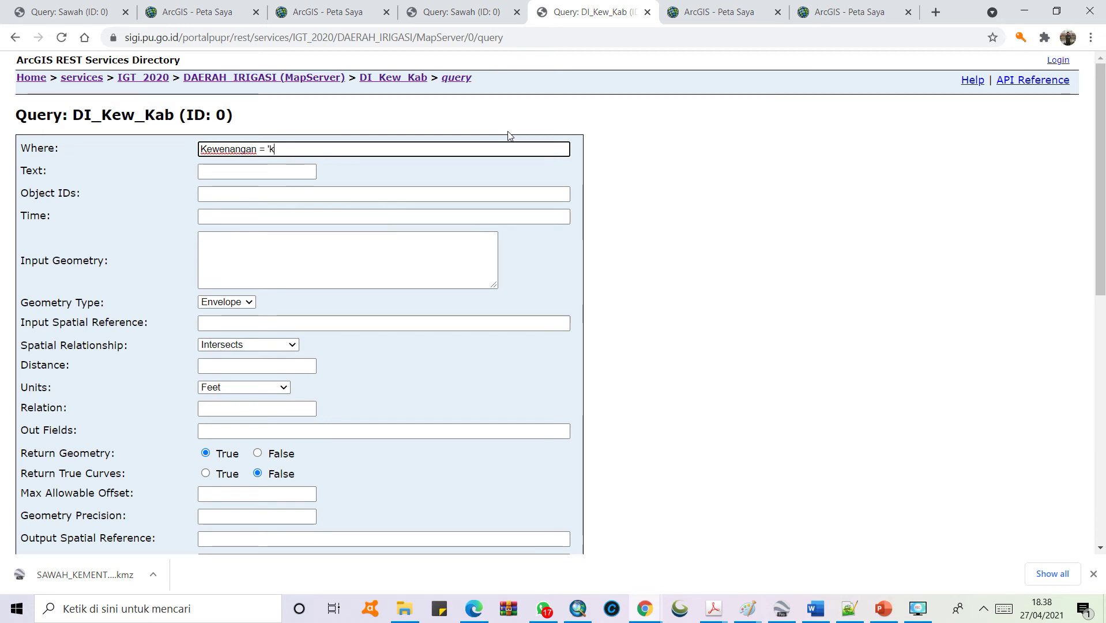
{"action": "type", "text": "O"}
{"action": "key", "text": "BackSpace"}
{"action": "type", "text": "o"}
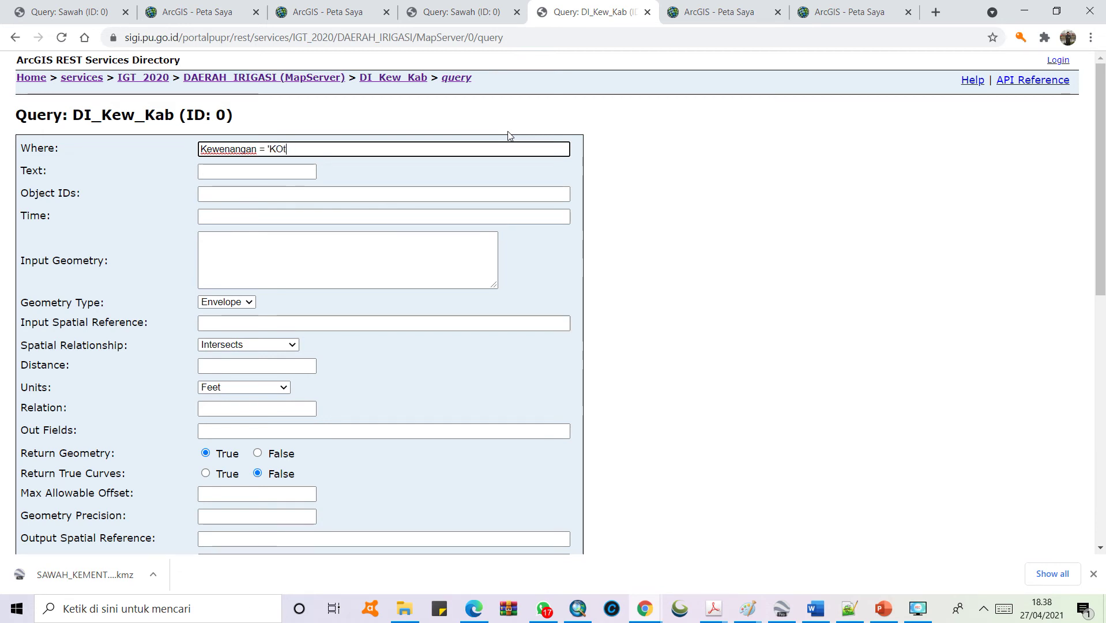
{"action": "type", "text": "ta Padang'"}
{"action": "scroll", "coordinate": [333, 260], "scroll_direction": "down", "scroll_amount": 2}
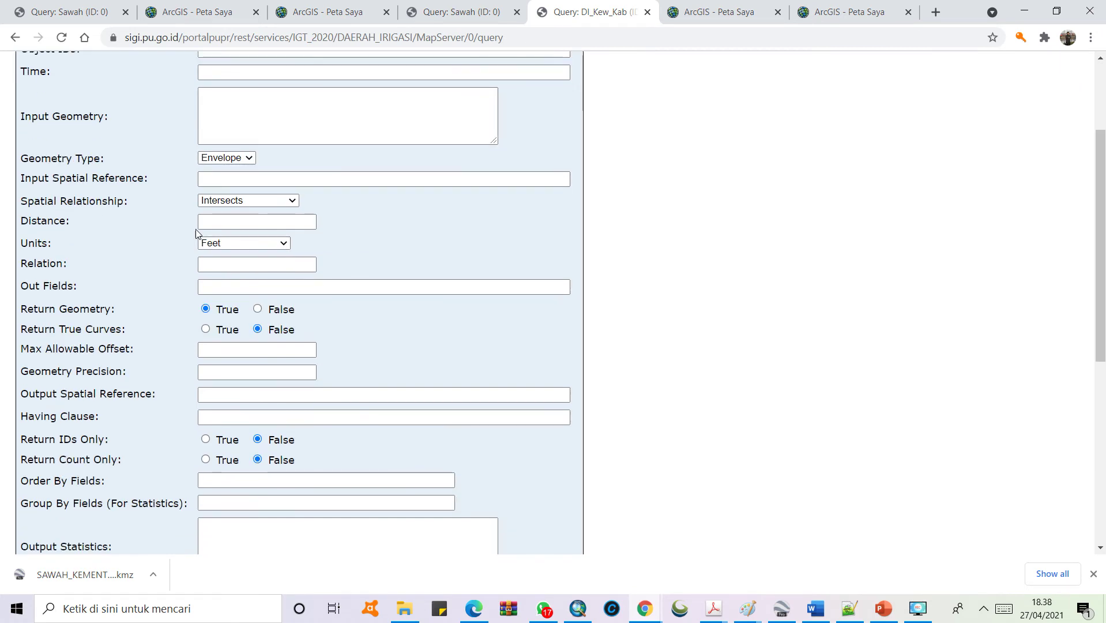
Set the DI_Kew_Kab query to output all fields (*) in HTML format and run it
{"action": "left_click", "coordinate": [212, 285]}
{"action": "left_click", "coordinate": [214, 314]}
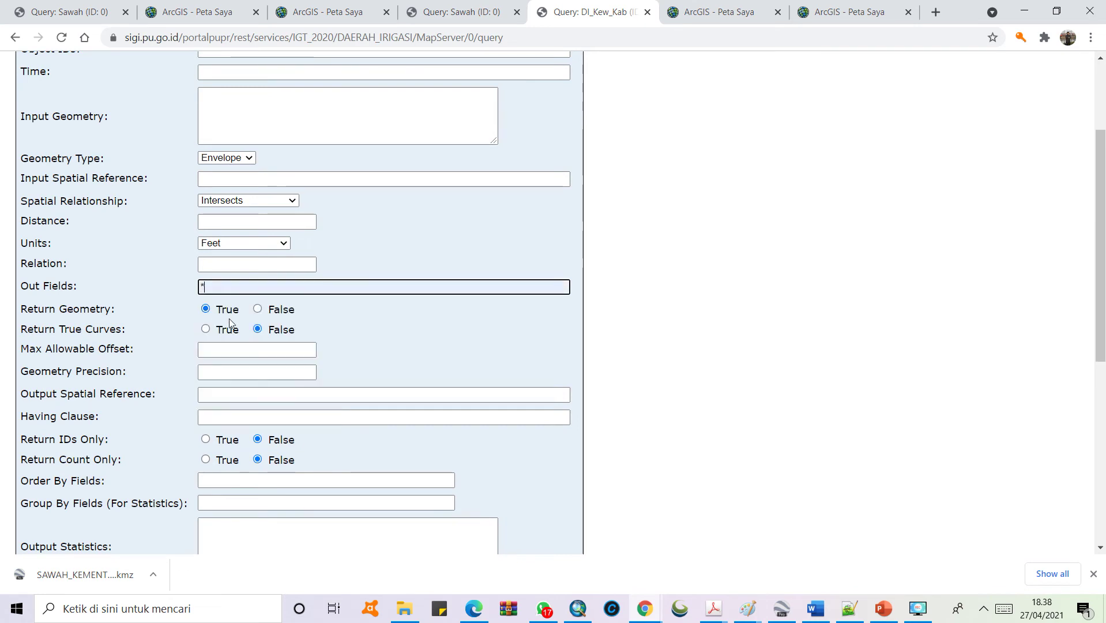
{"action": "scroll", "coordinate": [272, 323], "scroll_direction": "down", "scroll_amount": 5}
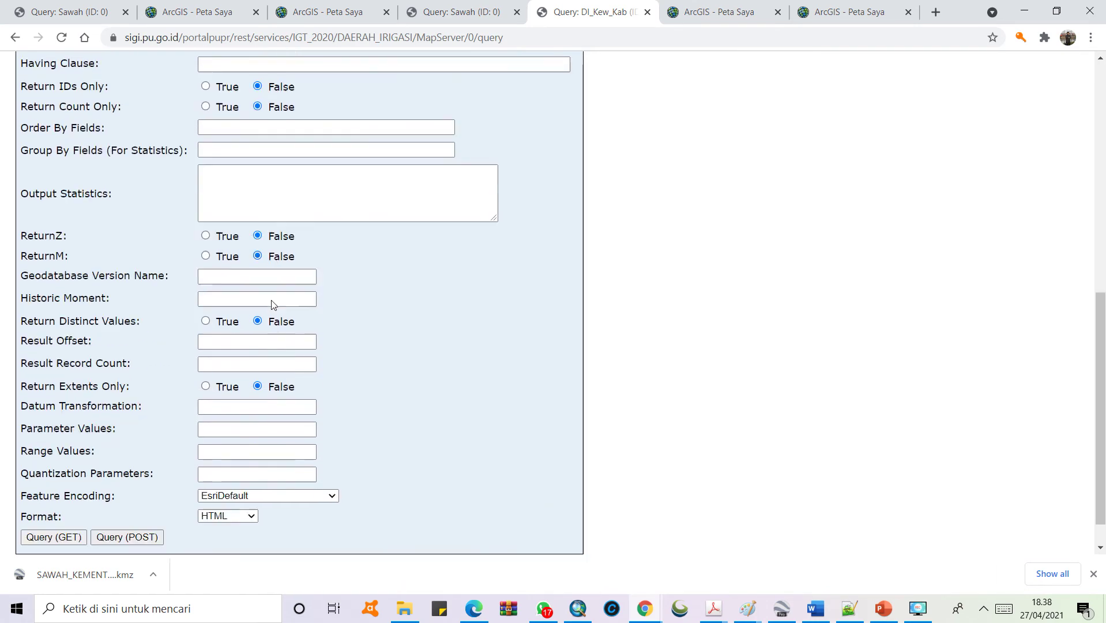
{"action": "scroll", "coordinate": [273, 305], "scroll_direction": "down", "scroll_amount": 1}
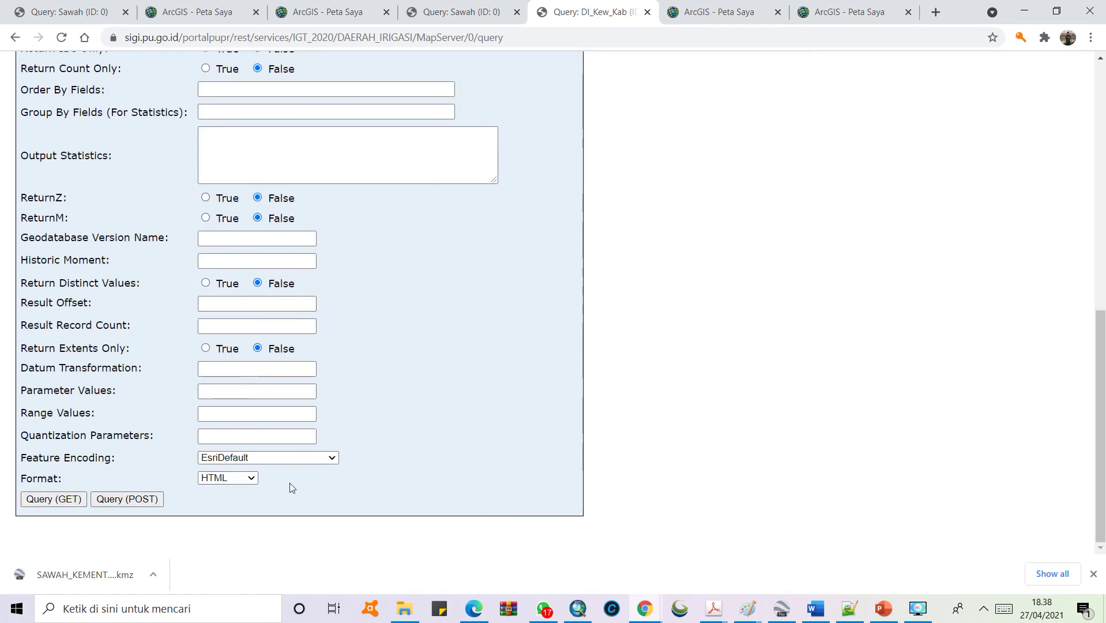
{"action": "left_click", "coordinate": [245, 478]}
{"action": "left_click", "coordinate": [228, 487]}
{"action": "left_click", "coordinate": [60, 499]}
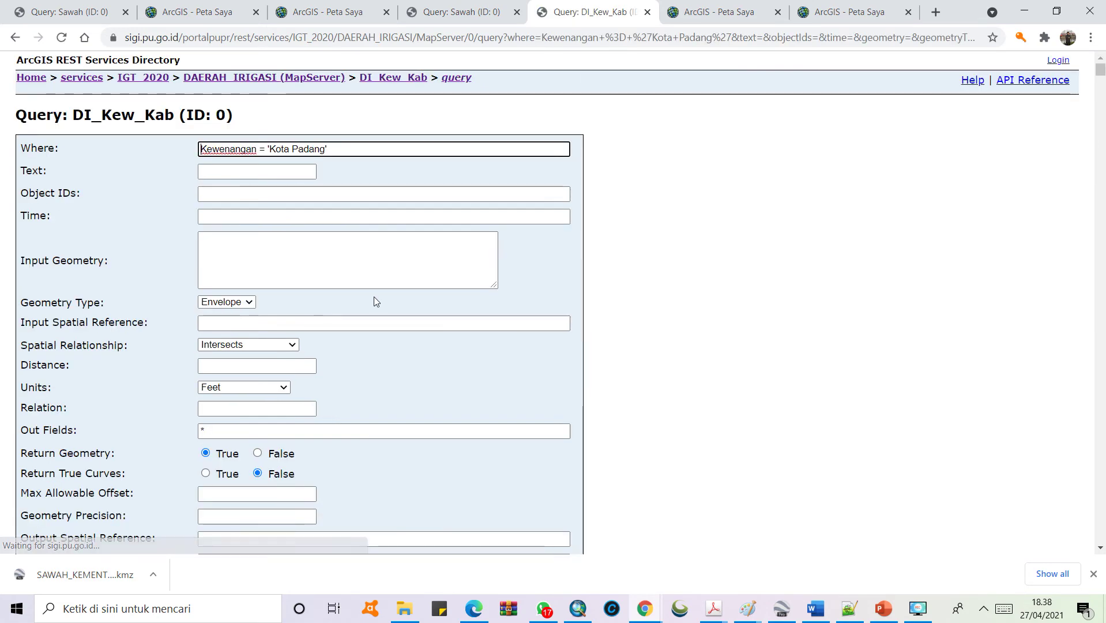
Rerun the query in KMZ format and save the result in HAPUS_AJA under a name beginning with DI_IRIGASI_PU_PA
{"action": "scroll", "coordinate": [374, 297], "scroll_direction": "down", "scroll_amount": 15}
{"action": "scroll", "coordinate": [379, 299], "scroll_direction": "up", "scroll_amount": 4}
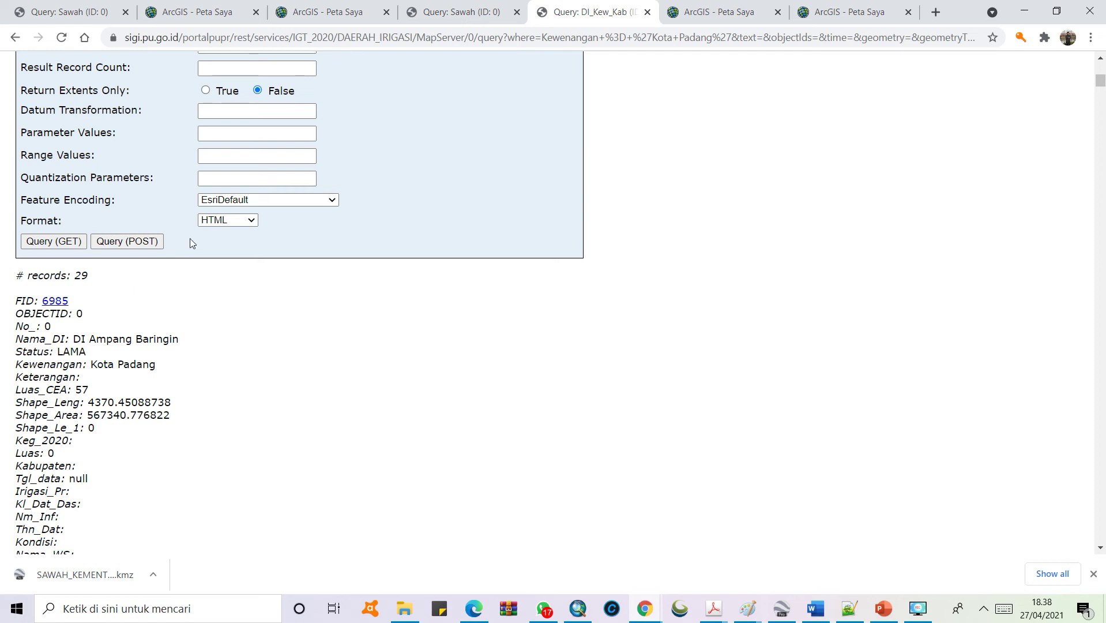
{"action": "left_click", "coordinate": [236, 222]}
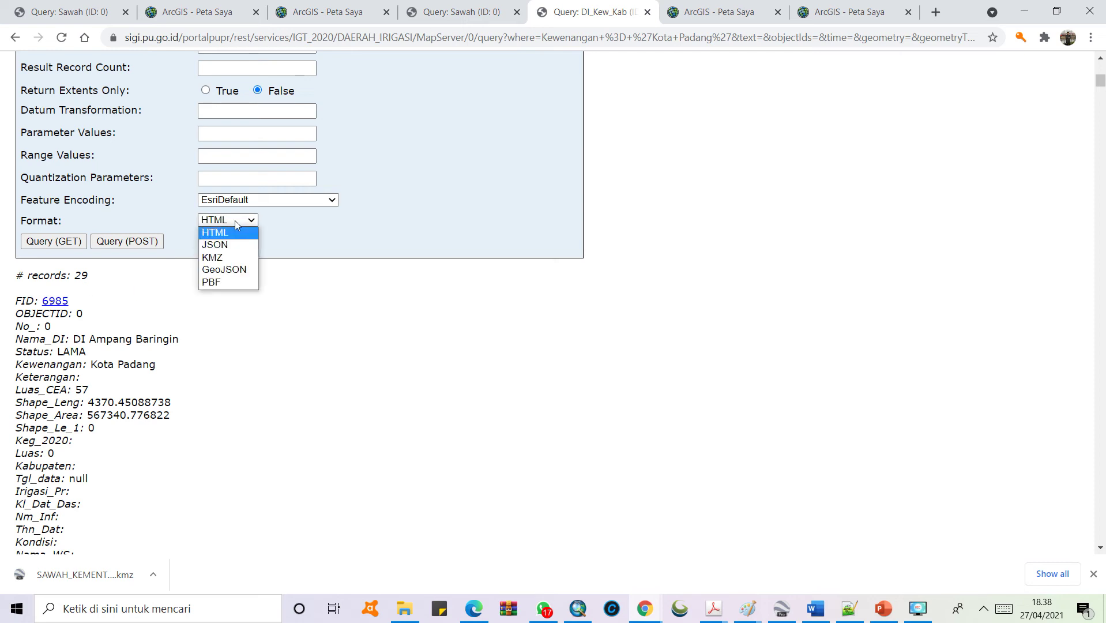
{"action": "left_click", "coordinate": [226, 262]}
{"action": "left_click", "coordinate": [152, 245]}
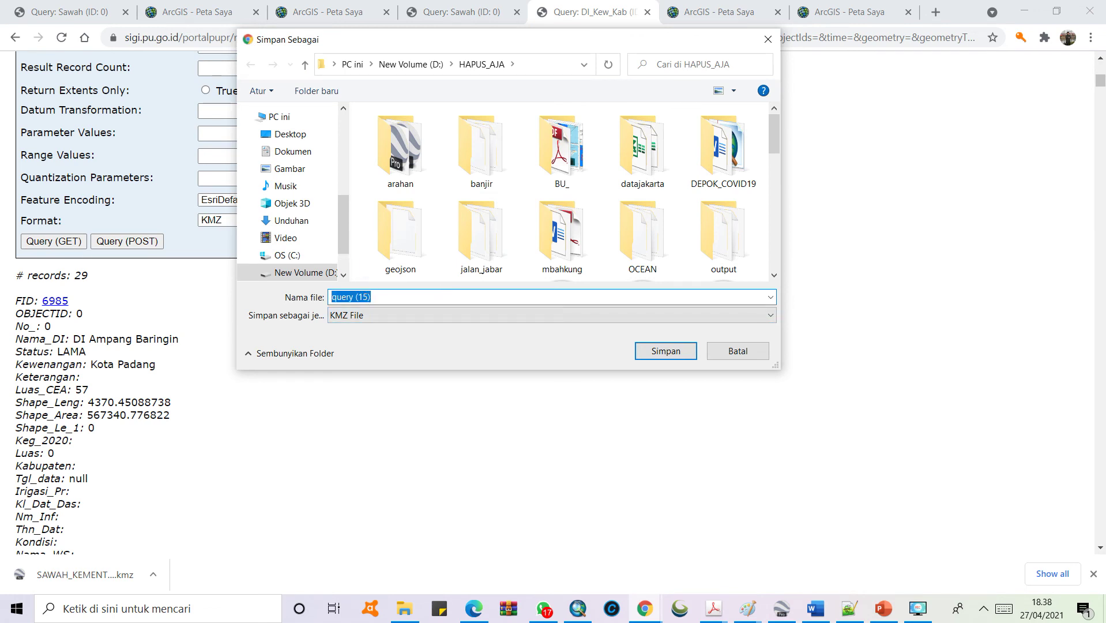
{"action": "type", "text": "d"}
{"action": "key", "text": "BackSpace"}
{"action": "key", "text": "Return"}
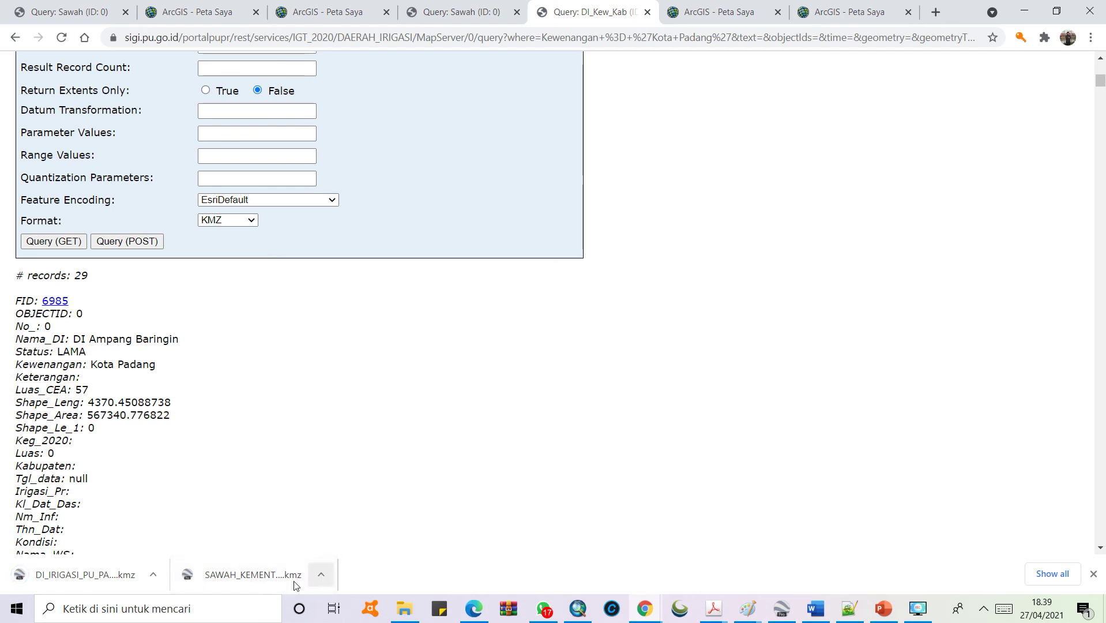
Show the downloaded SAWAH_KEMENTAN_PADANG KMZ in its folder, switch to ArcMap and try to add the file to the map
{"action": "left_click", "coordinate": [321, 575]}
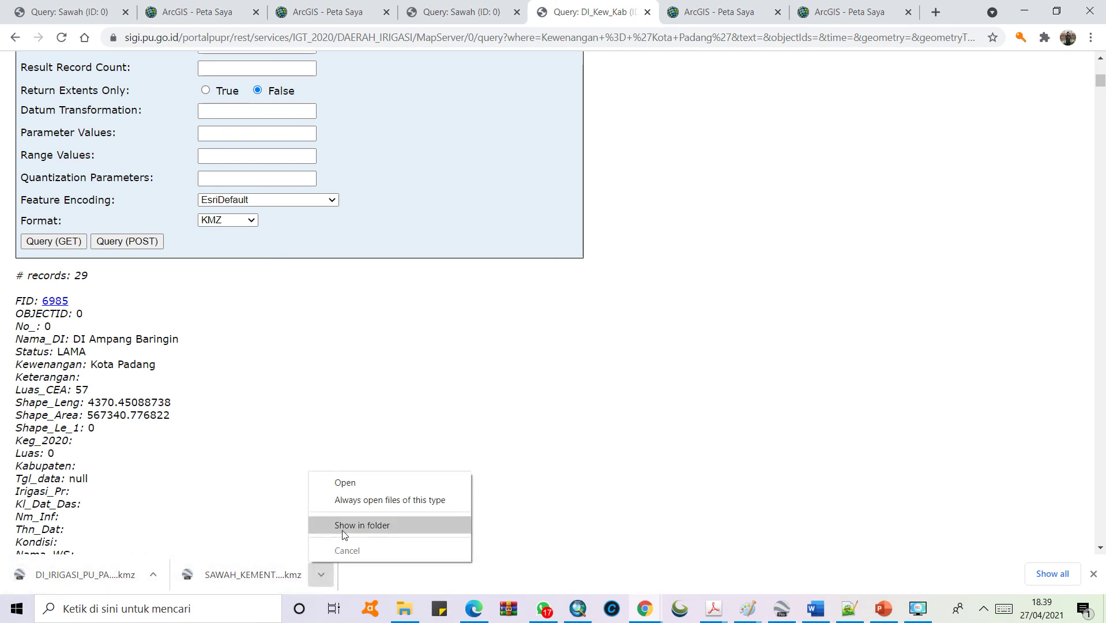
{"action": "left_click", "coordinate": [339, 526]}
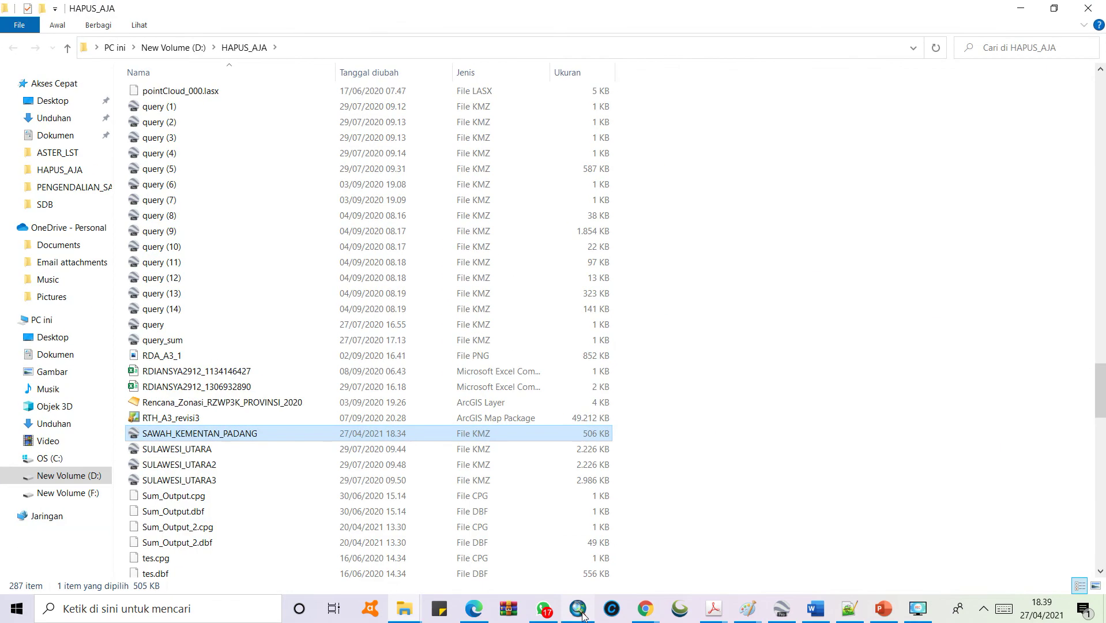
{"action": "left_click", "coordinate": [582, 613]}
{"action": "left_click_drag", "start_coordinate": [609, 6], "coordinate": [882, 56]}
{"action": "left_click_drag", "start_coordinate": [234, 433], "coordinate": [755, 278]}
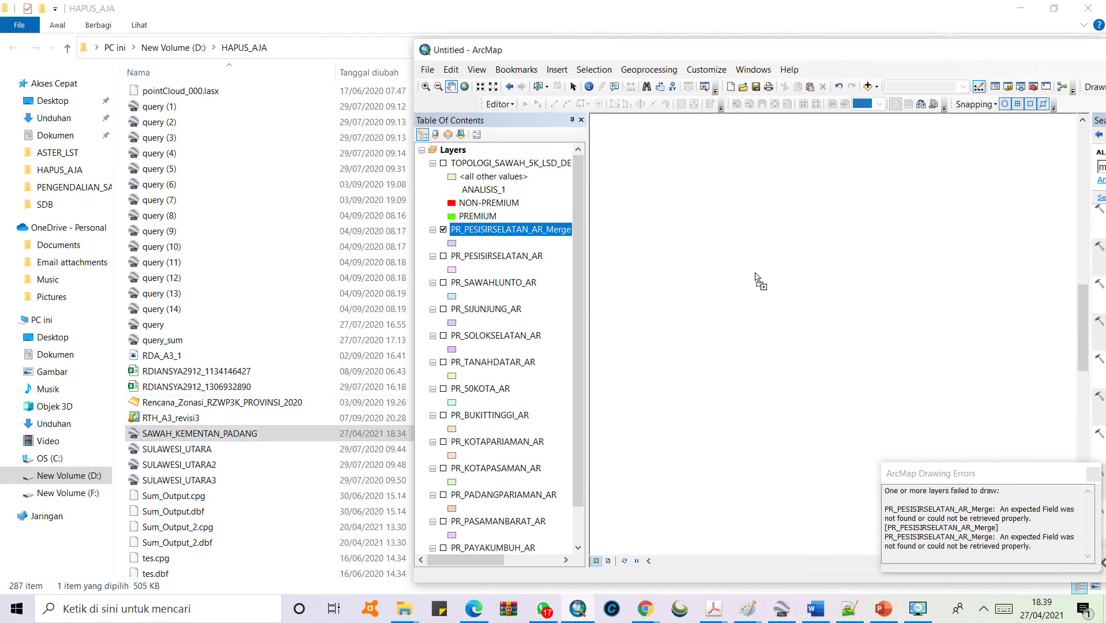
{"action": "left_click", "coordinate": [929, 353]}
Search the ArcMap tools for KML and open the KML To Layer tool
{"action": "left_click_drag", "start_coordinate": [447, 41], "coordinate": [51, 30]}
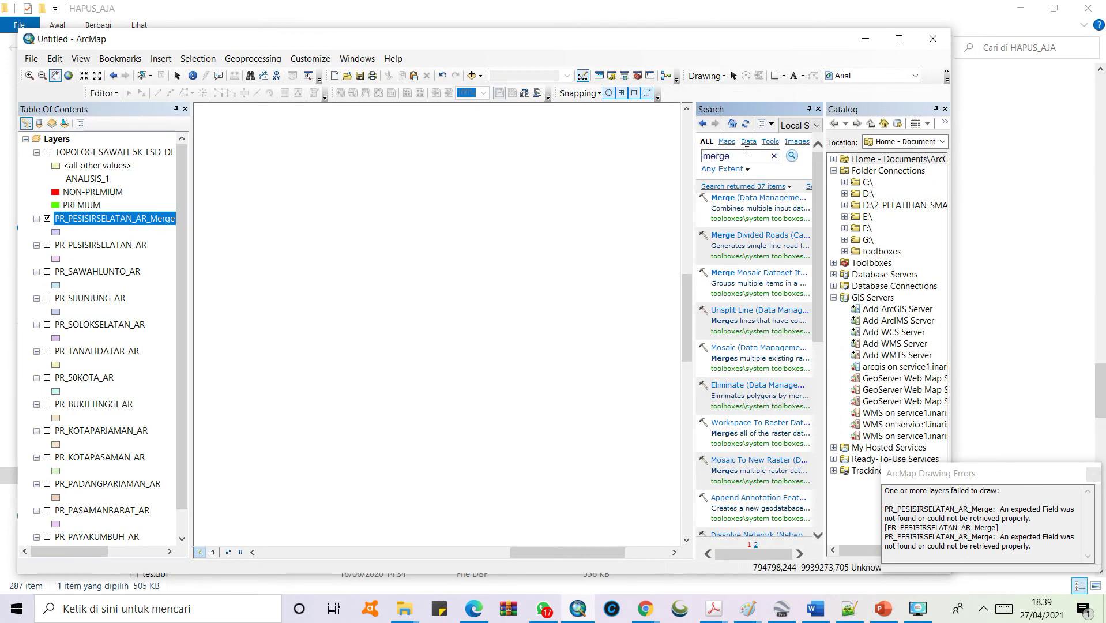
{"action": "type", "text": "KML"}
{"action": "key", "text": "Return"}
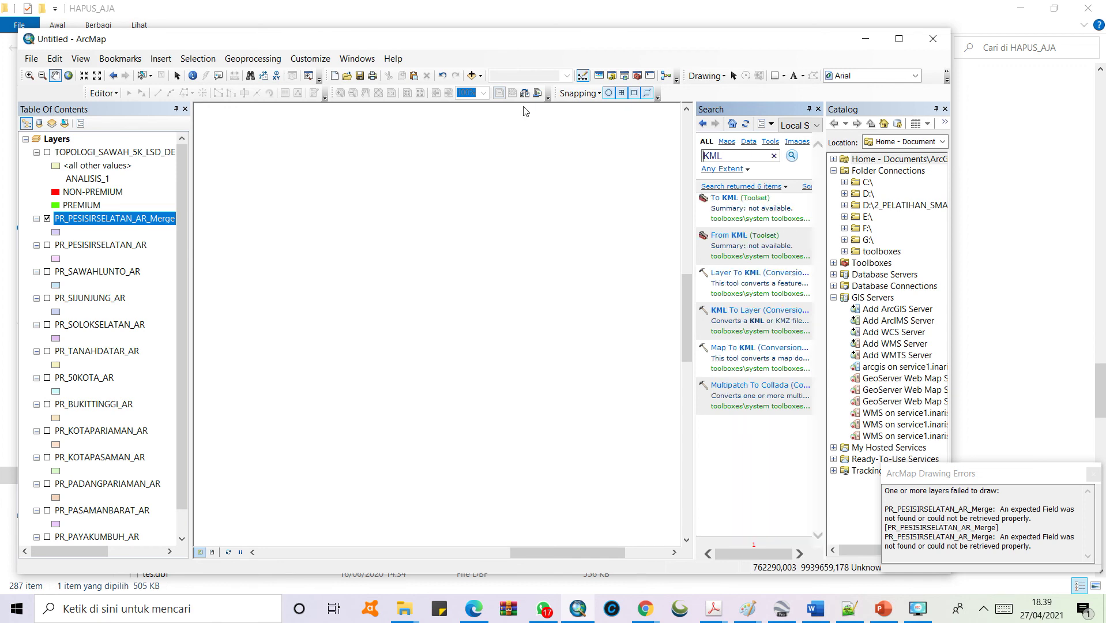
{"action": "left_click", "coordinate": [736, 310]}
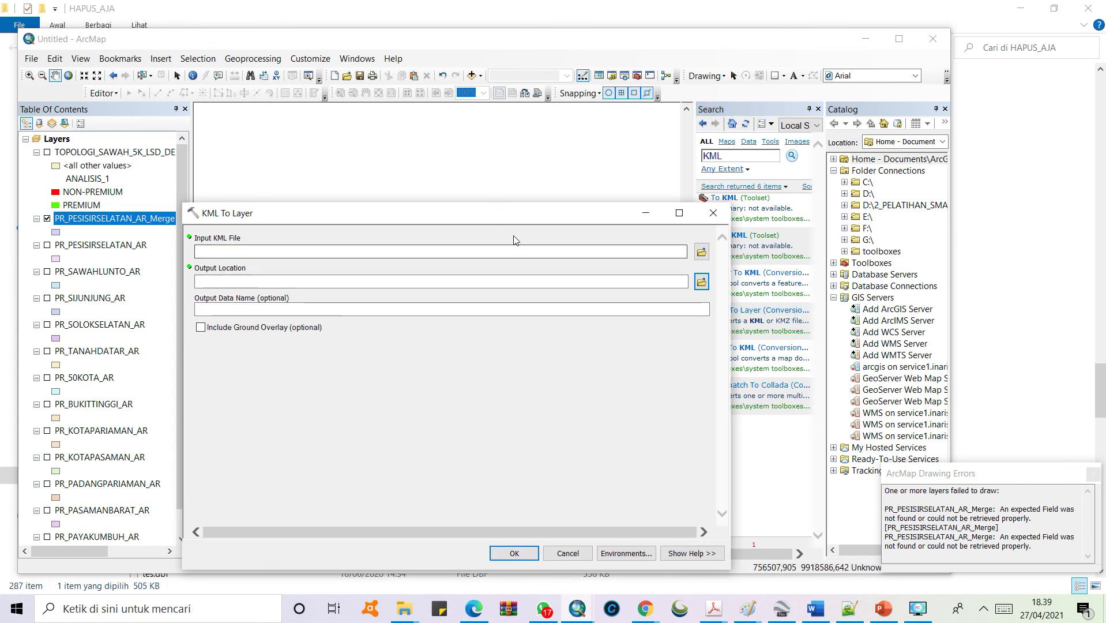
{"action": "left_click", "coordinate": [486, 425]}
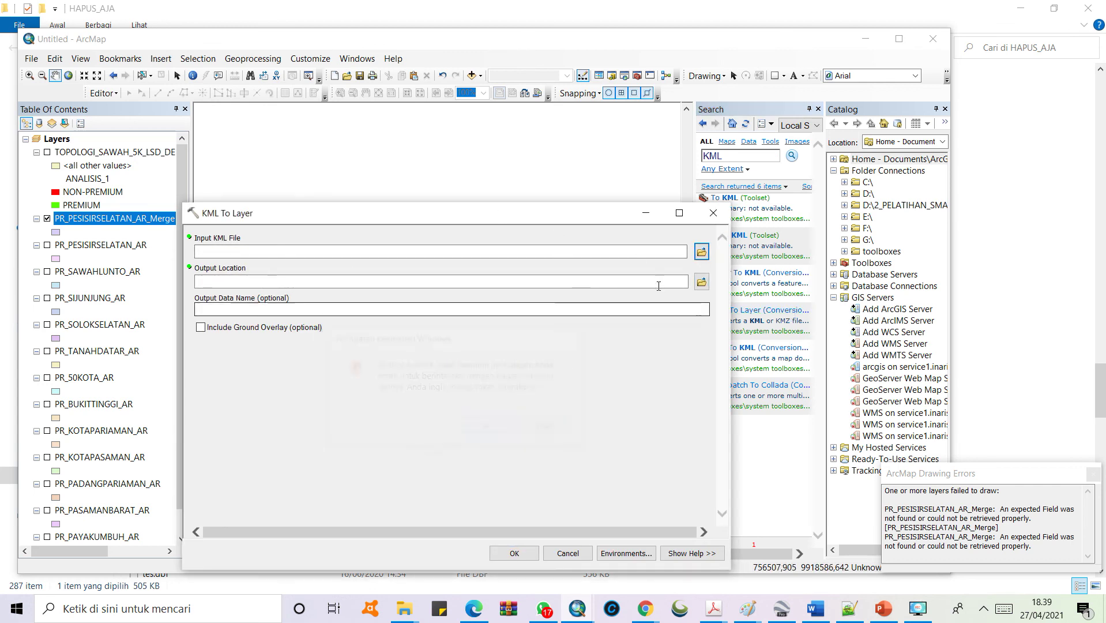
Convert SAWAH_KEMENTAN_PADANG.kmz from D:\HAPUS_AJA to a layer, keeping the default output location and data name
{"action": "left_click", "coordinate": [702, 250]}
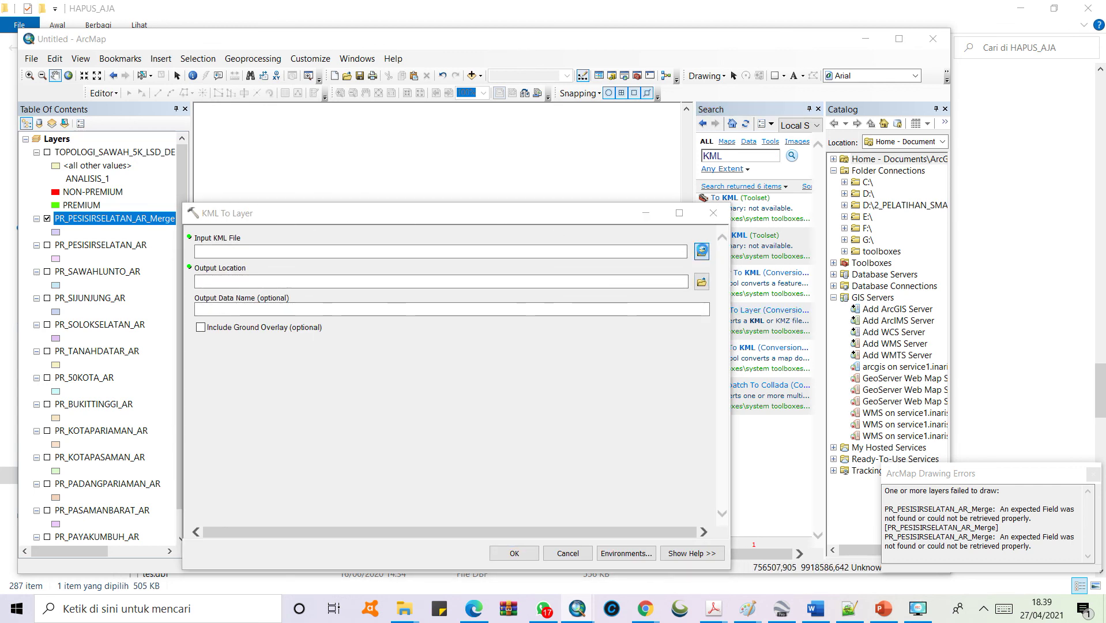
{"action": "left_click", "coordinate": [281, 406]}
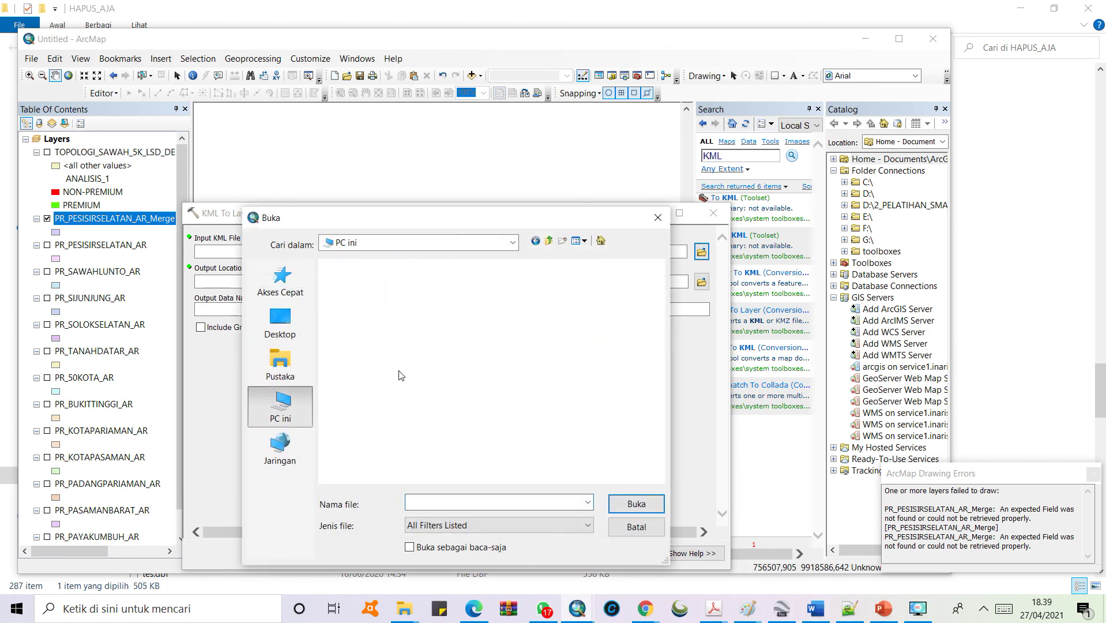
{"action": "double_click", "coordinate": [508, 424]}
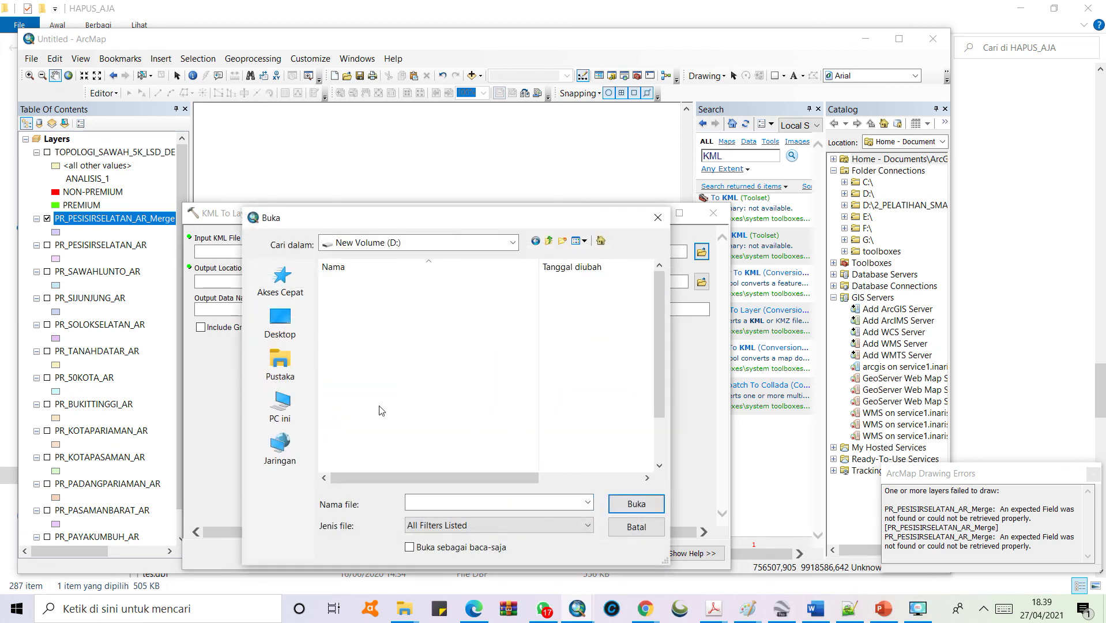
{"action": "double_click", "coordinate": [378, 366]}
{"action": "scroll", "coordinate": [430, 384], "scroll_direction": "down", "scroll_amount": 5}
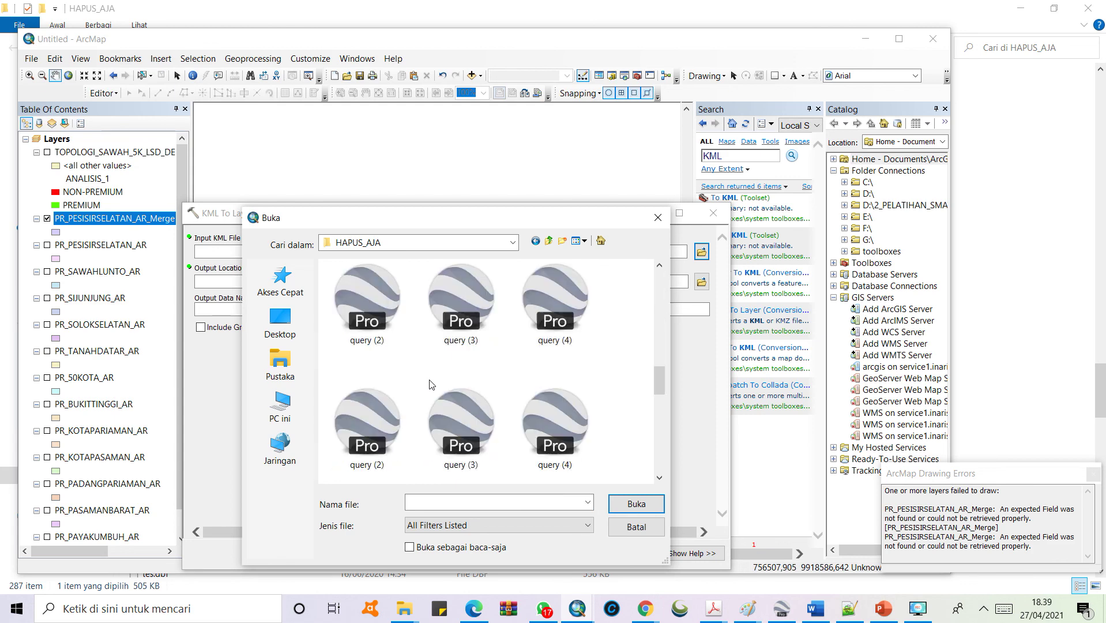
{"action": "scroll", "coordinate": [430, 384], "scroll_direction": "down", "scroll_amount": 3}
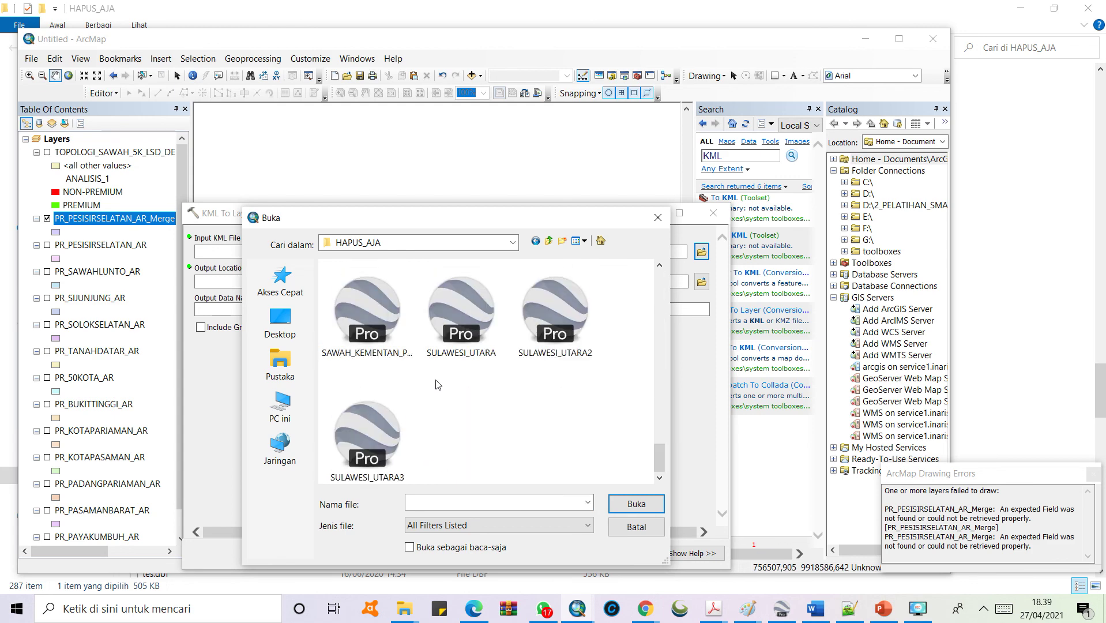
{"action": "double_click", "coordinate": [396, 336]}
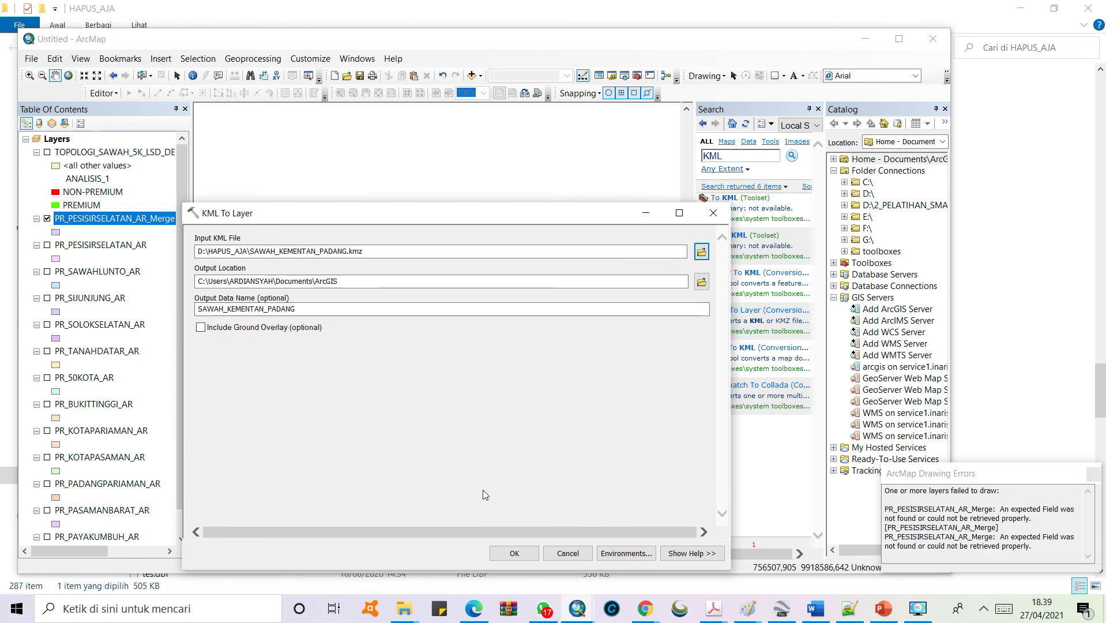
{"action": "left_click", "coordinate": [515, 551]}
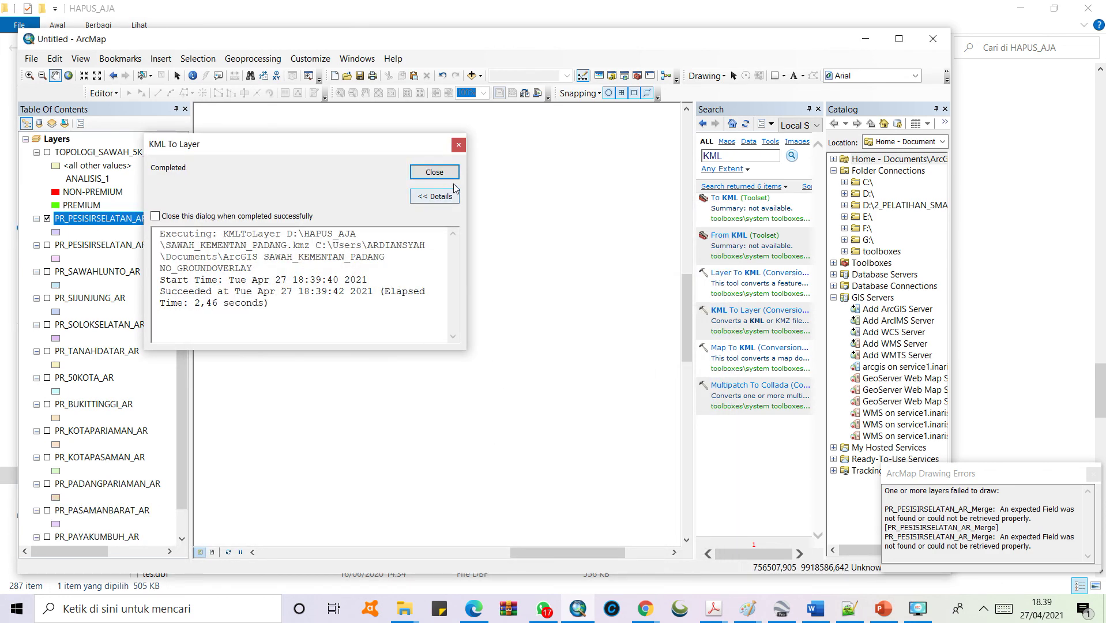
{"action": "left_click", "coordinate": [451, 173]}
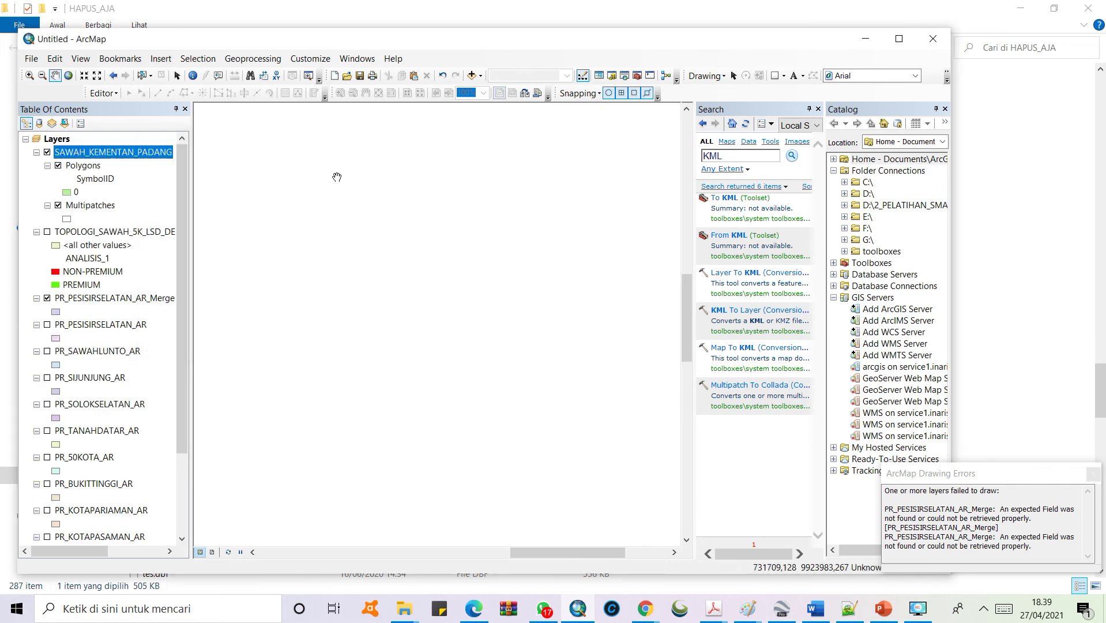
Zoom to the Polygons layer of SAWAH_KEMENTAN_PADANG and examine its rice field shapes on the map
{"action": "right_click", "coordinate": [96, 151]}
{"action": "left_click", "coordinate": [83, 164]}
{"action": "right_click", "coordinate": [83, 165]}
{"action": "left_click", "coordinate": [107, 235]}
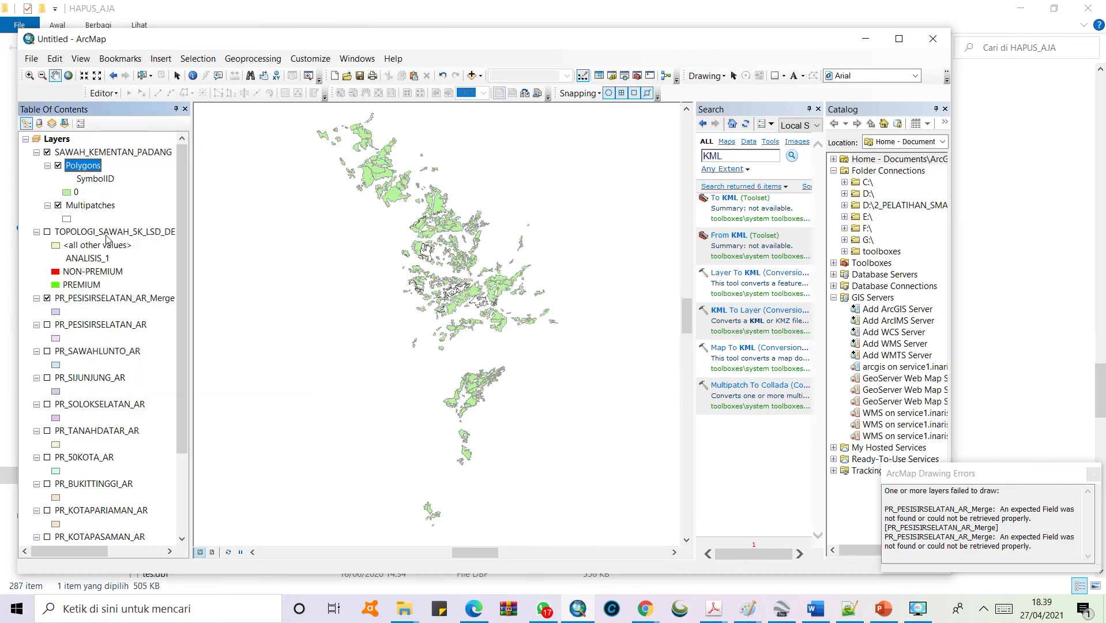
{"action": "scroll", "coordinate": [440, 234], "scroll_direction": "down", "scroll_amount": 5}
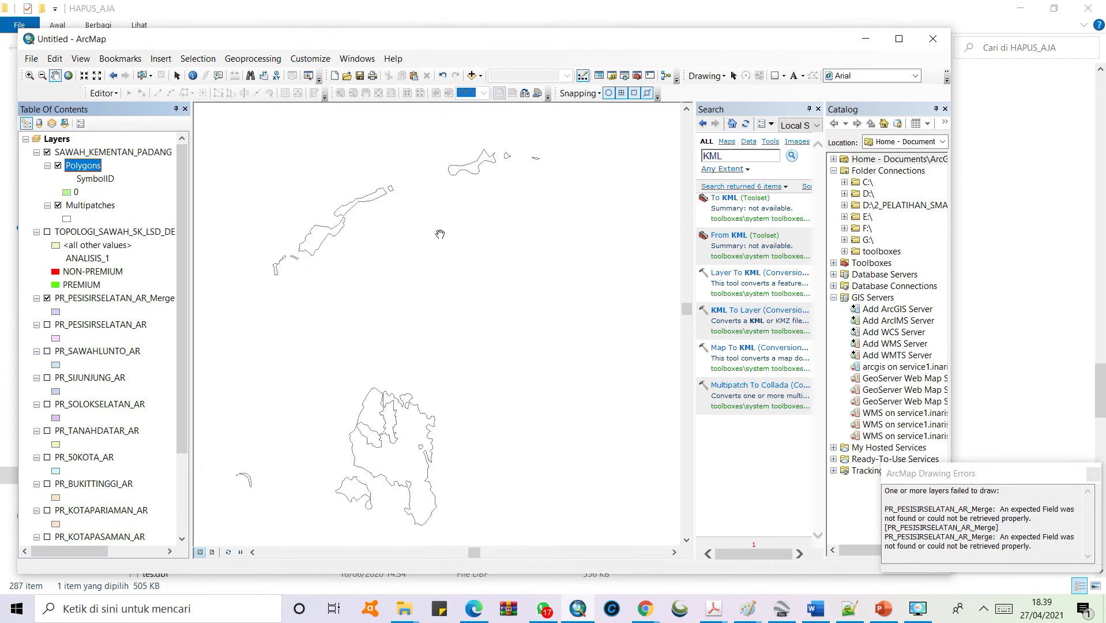
{"action": "scroll", "coordinate": [356, 208], "scroll_direction": "up", "scroll_amount": 4}
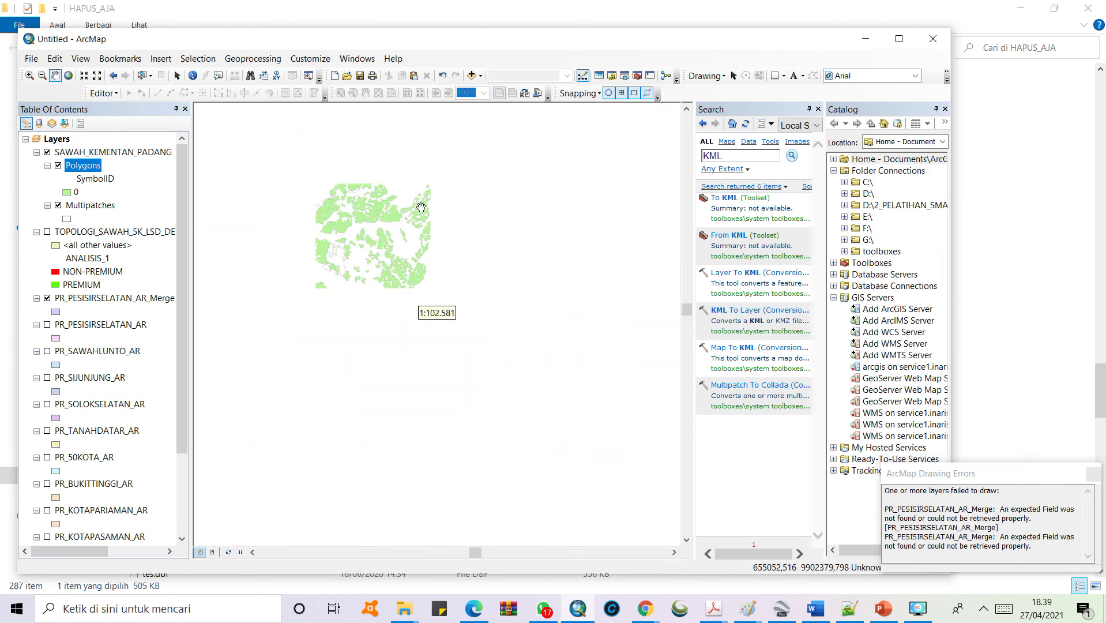
{"action": "scroll", "coordinate": [422, 208], "scroll_direction": "up", "scroll_amount": 2}
{"action": "scroll", "coordinate": [388, 204], "scroll_direction": "down", "scroll_amount": 1}
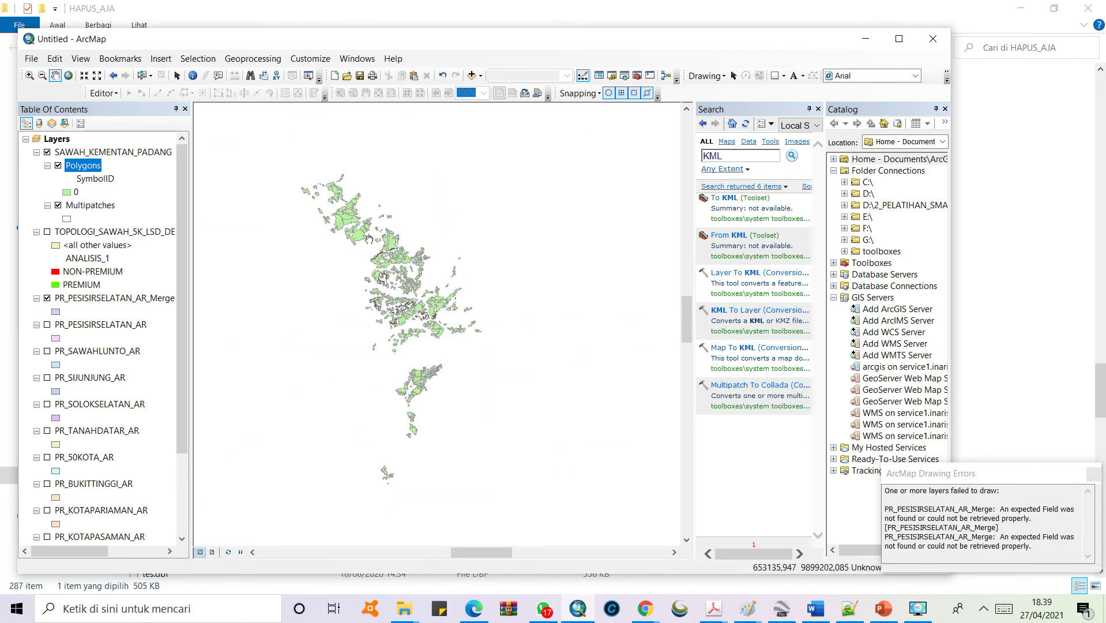